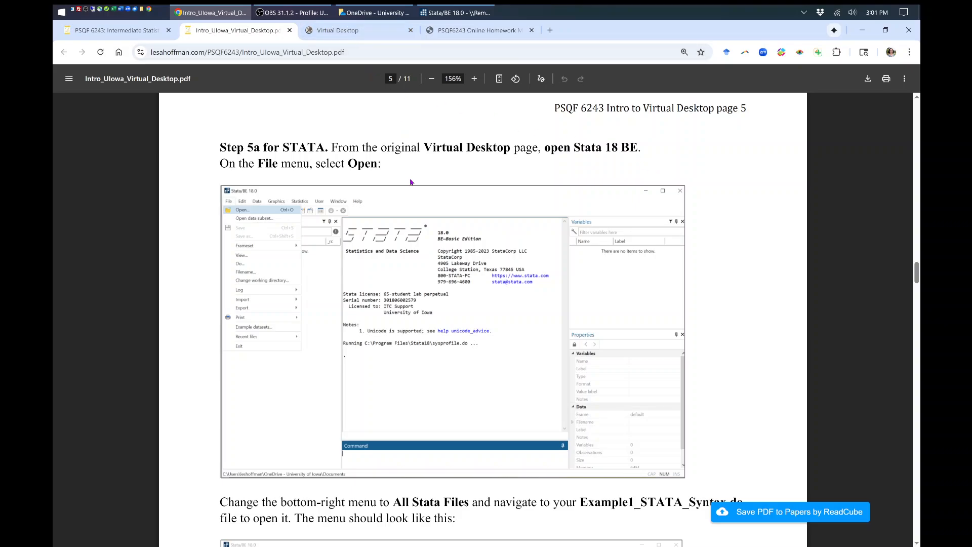
# - Bring up the Virtual Desktop page, then switch from the browser to the open Stata window and reposition it on the desktop
pyautogui.click(366, 34)
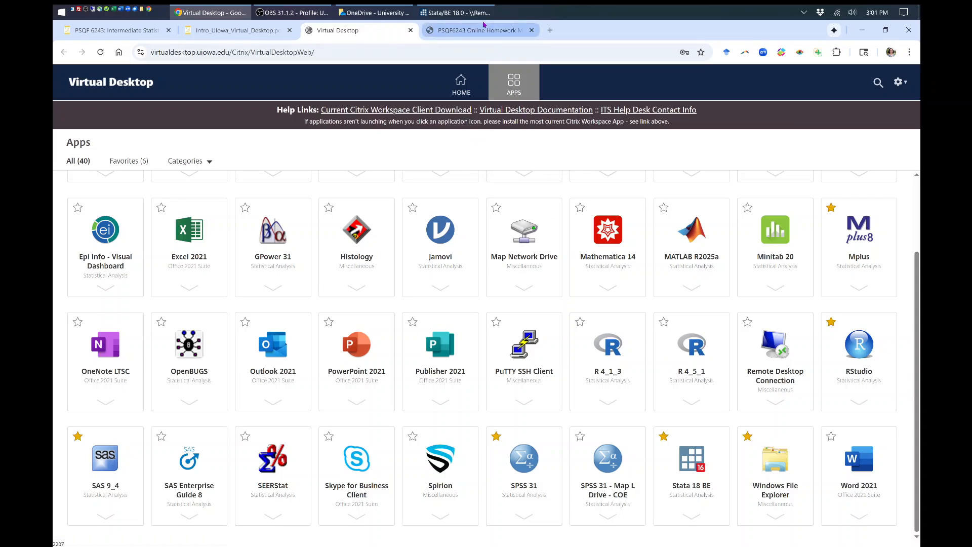
pyautogui.click(868, 34)
pyautogui.click(456, 12)
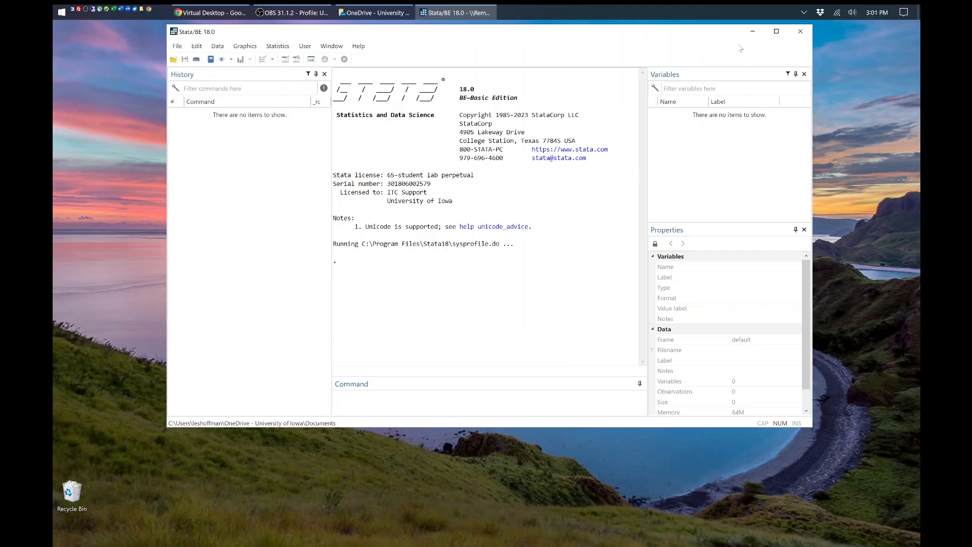
pyautogui.moveTo(684, 39); pyautogui.dragTo(771, 46)
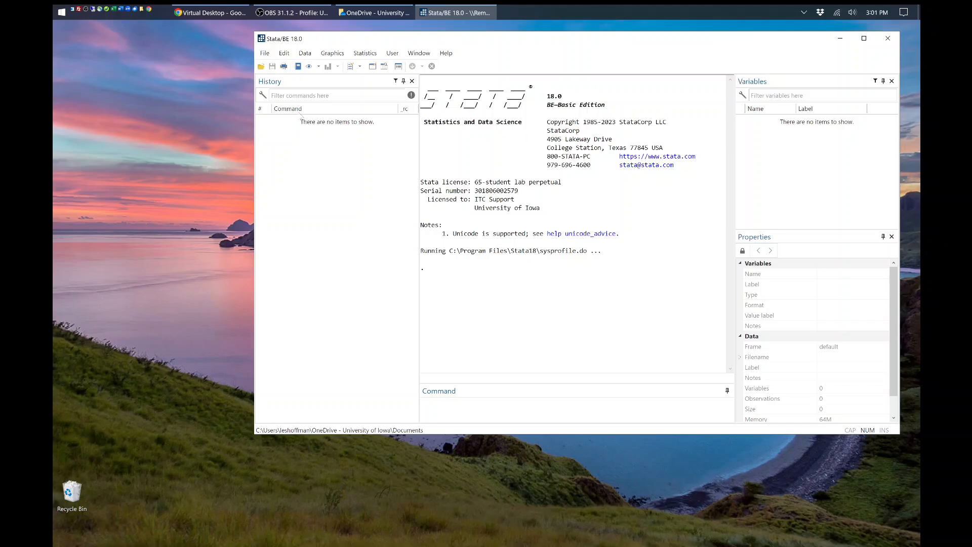
# - Open the do-file Example1_STATA_Syntax.do from the PSQF6243_Example1 folder
pyautogui.click(264, 53)
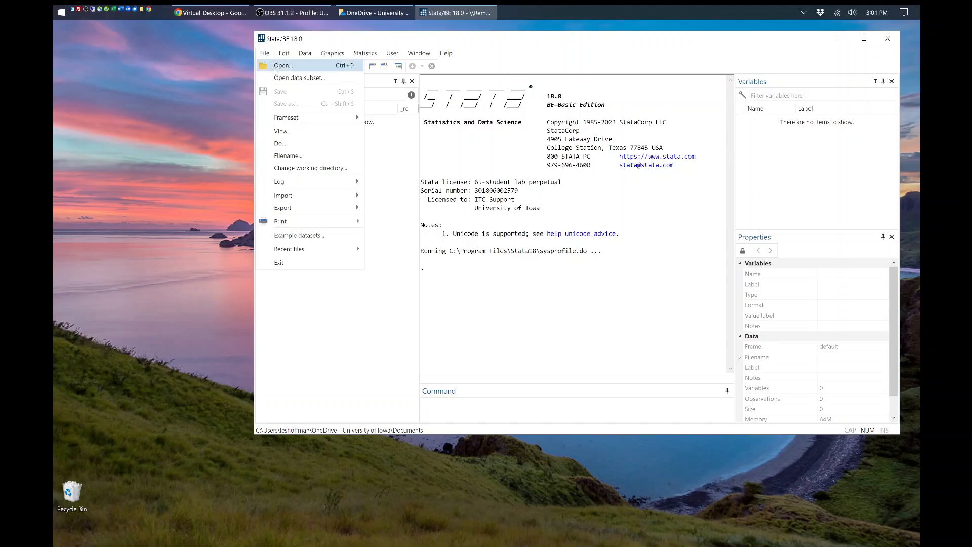
pyautogui.click(282, 66)
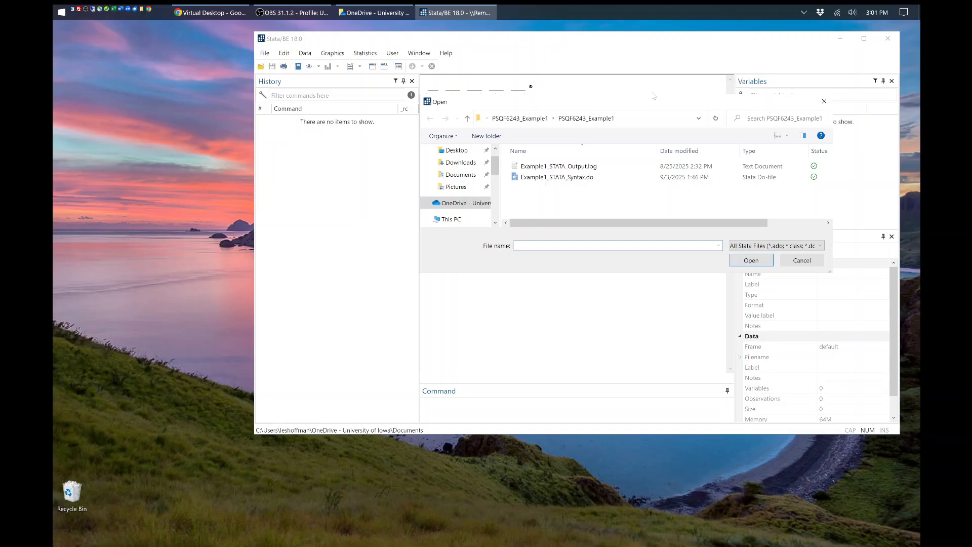
pyautogui.click(699, 119)
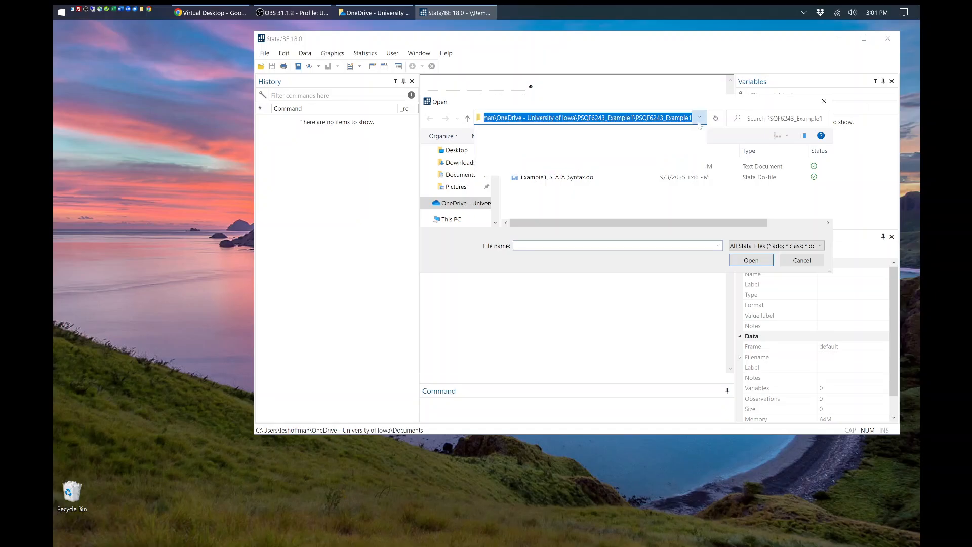
pyautogui.click(694, 102)
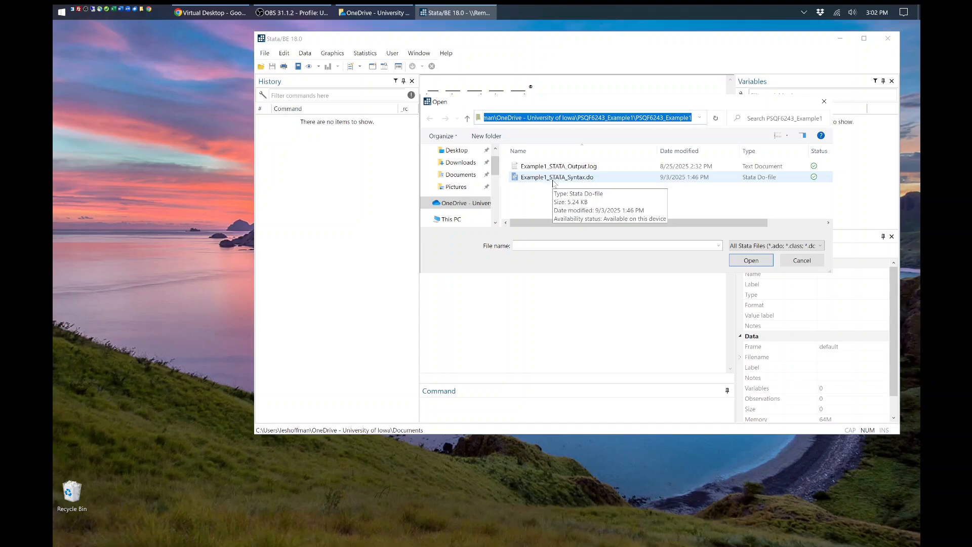
pyautogui.click(553, 180)
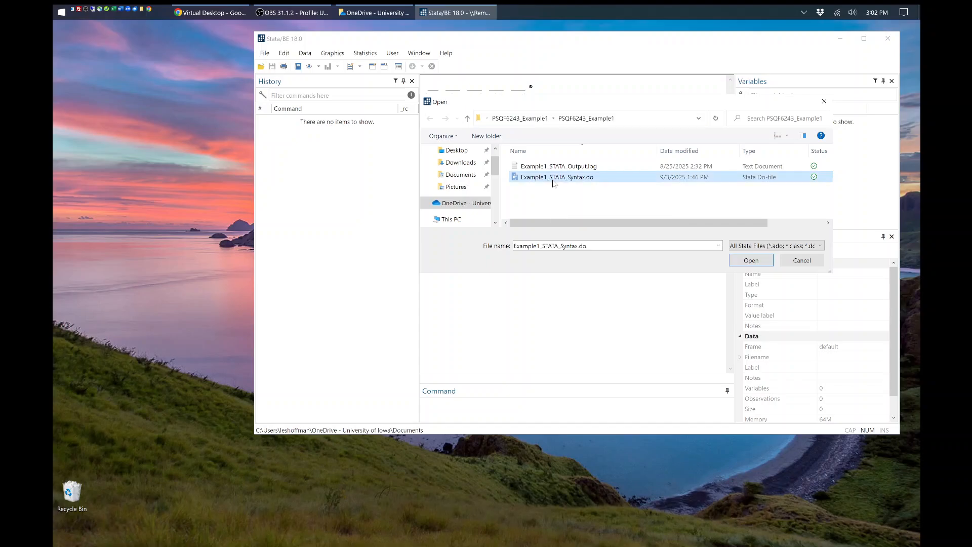
pyautogui.click(748, 261)
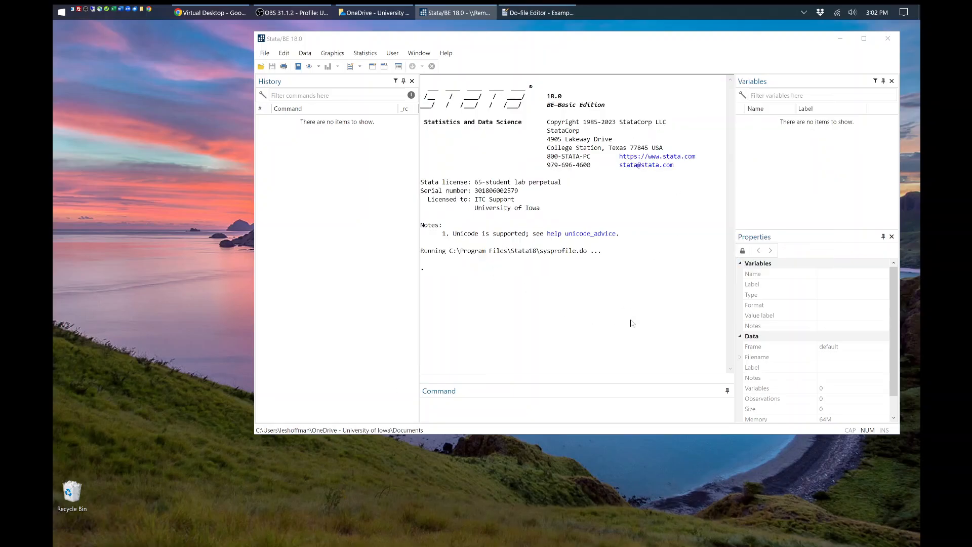
# - Bring the Do-file Editor to the front, place it beside the desktop's left edge and make it narrower and nearly full height
pyautogui.click(538, 13)
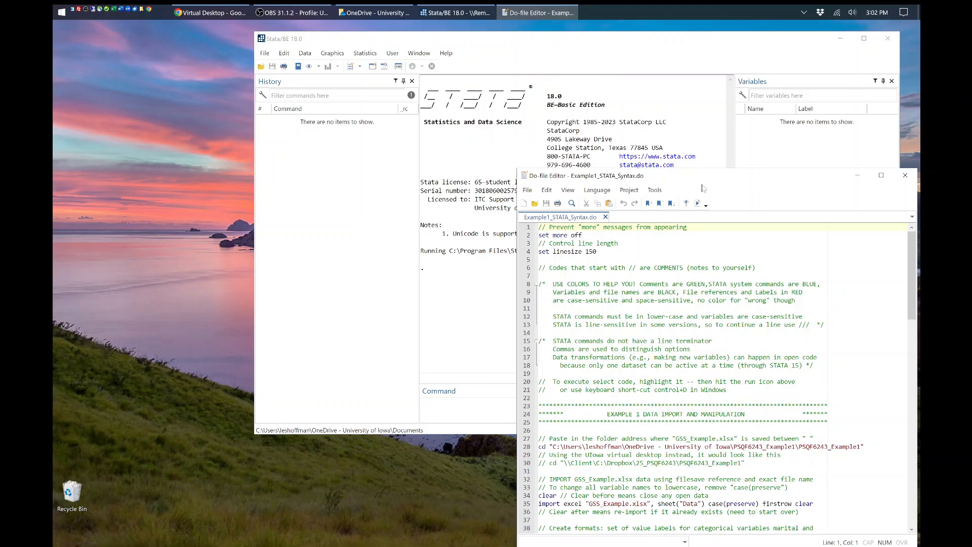
pyautogui.moveTo(704, 177); pyautogui.dragTo(243, 33)
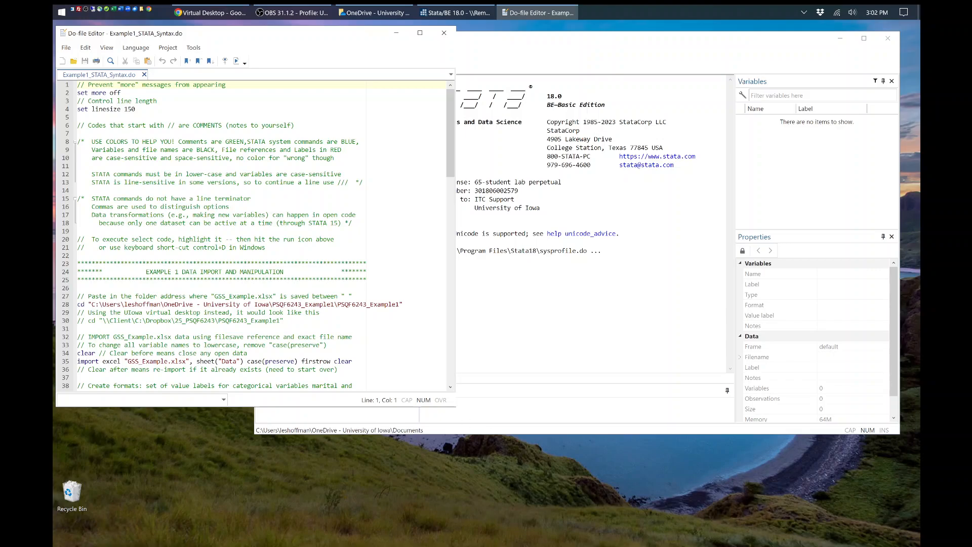
pyautogui.moveTo(456, 406); pyautogui.dragTo(425, 533)
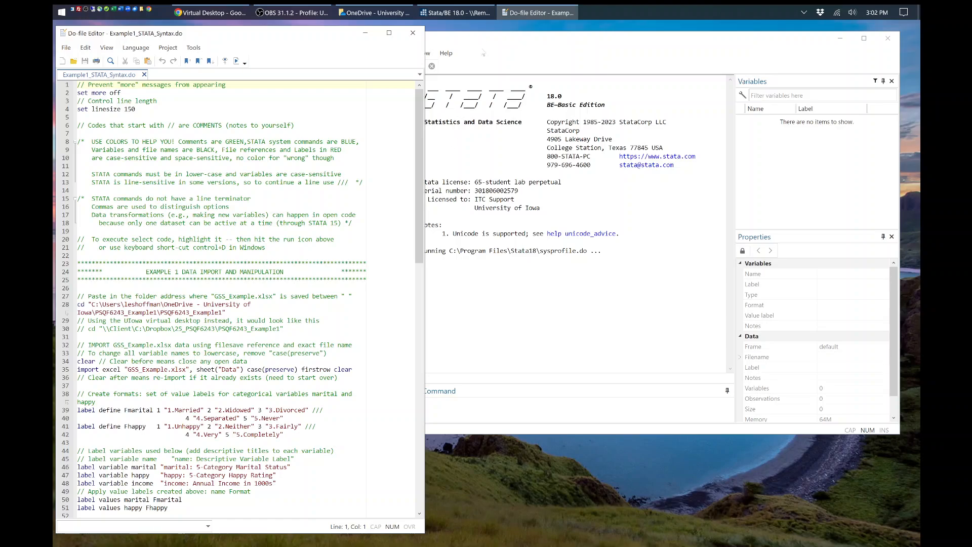
# - Close Stata's History pane and arrange the main Stata window and the Do-file Editor side by side at nearly full height
pyautogui.click(500, 41)
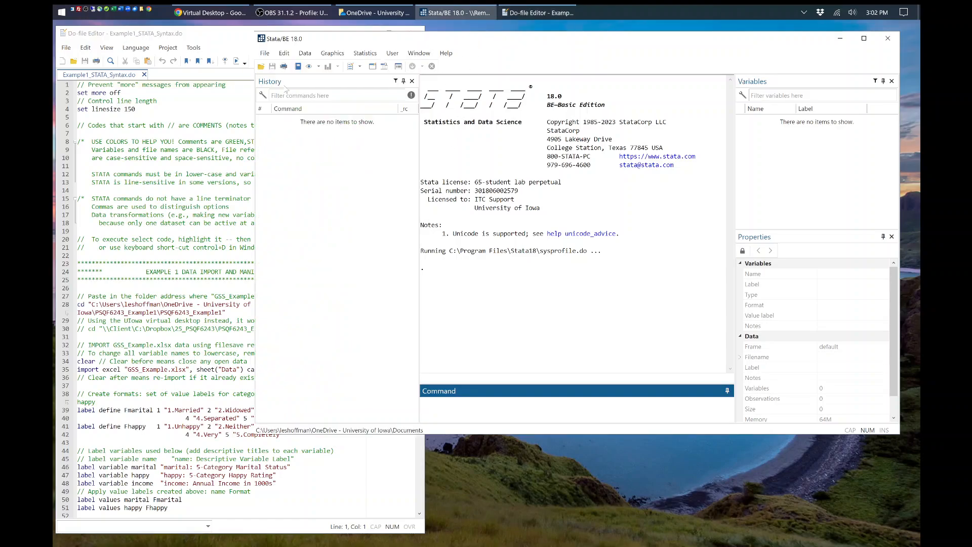
pyautogui.click(411, 81)
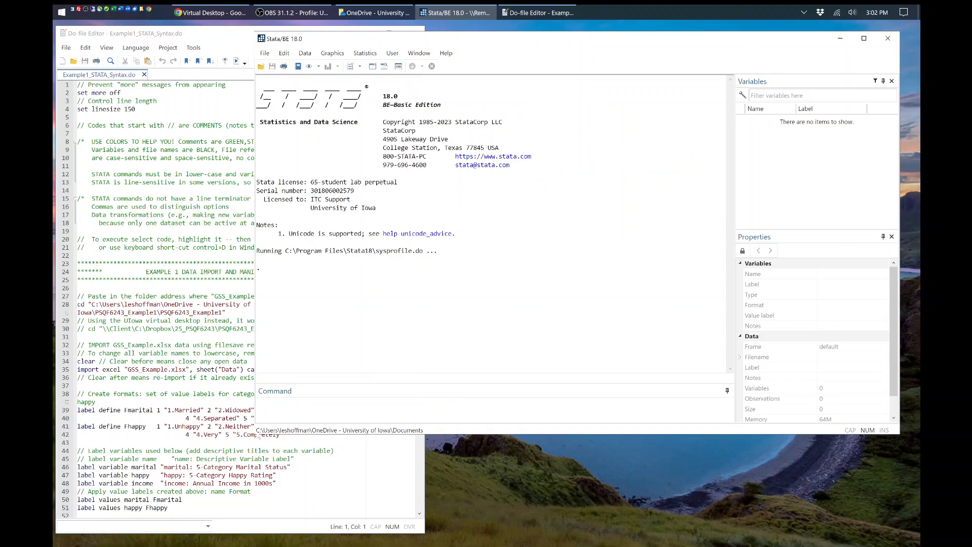
pyautogui.moveTo(256, 433); pyautogui.dragTo(425, 530)
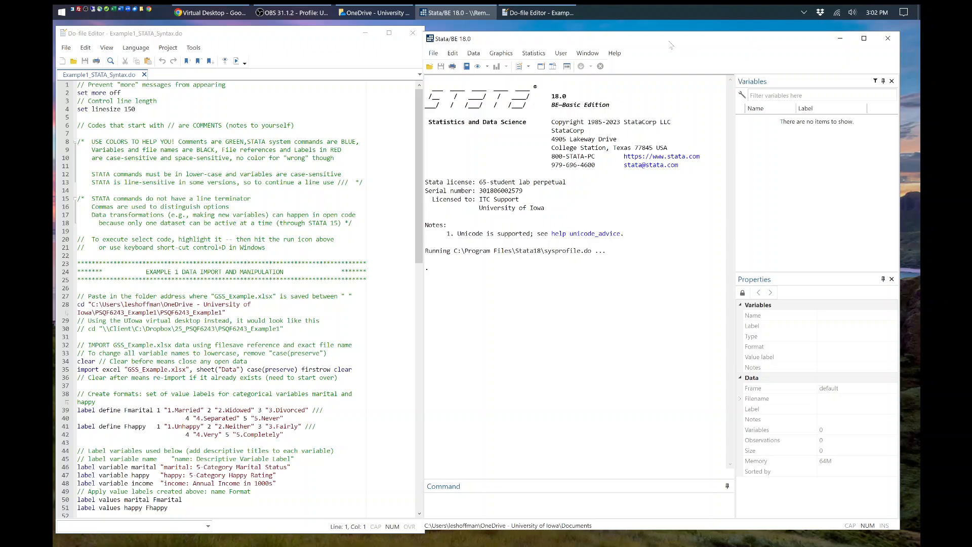
pyautogui.moveTo(671, 45); pyautogui.dragTo(692, 38)
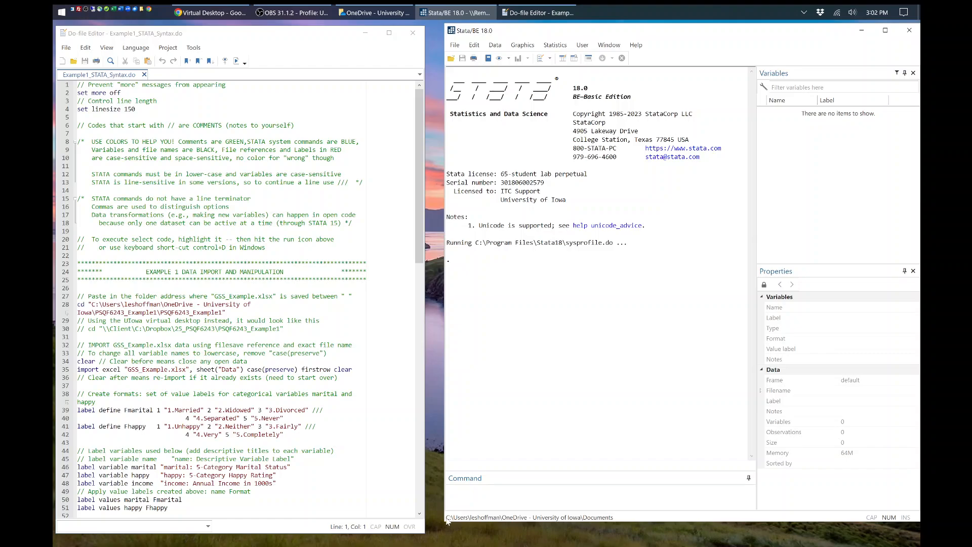
pyautogui.moveTo(446, 522); pyautogui.dragTo(438, 541)
pyautogui.click(427, 534)
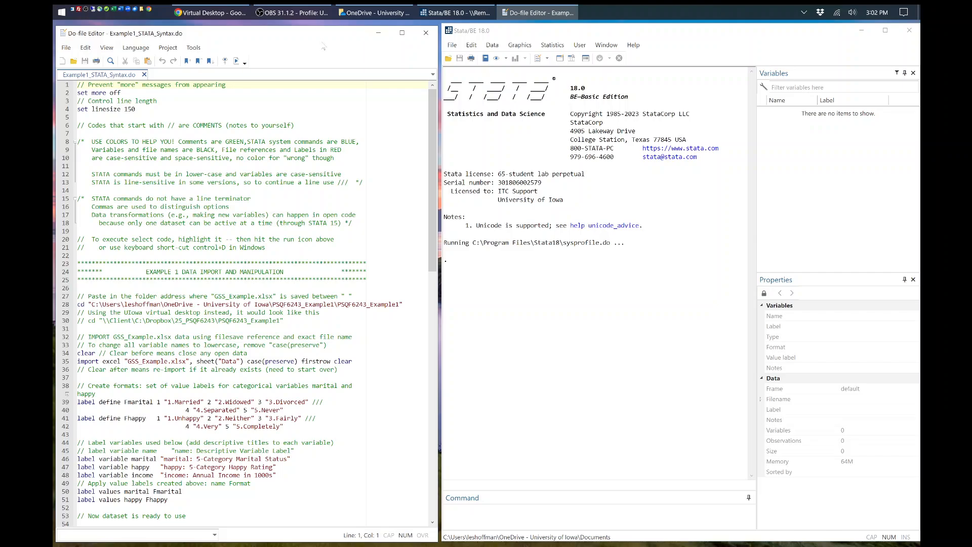
pyautogui.moveTo(322, 37); pyautogui.dragTo(328, 35)
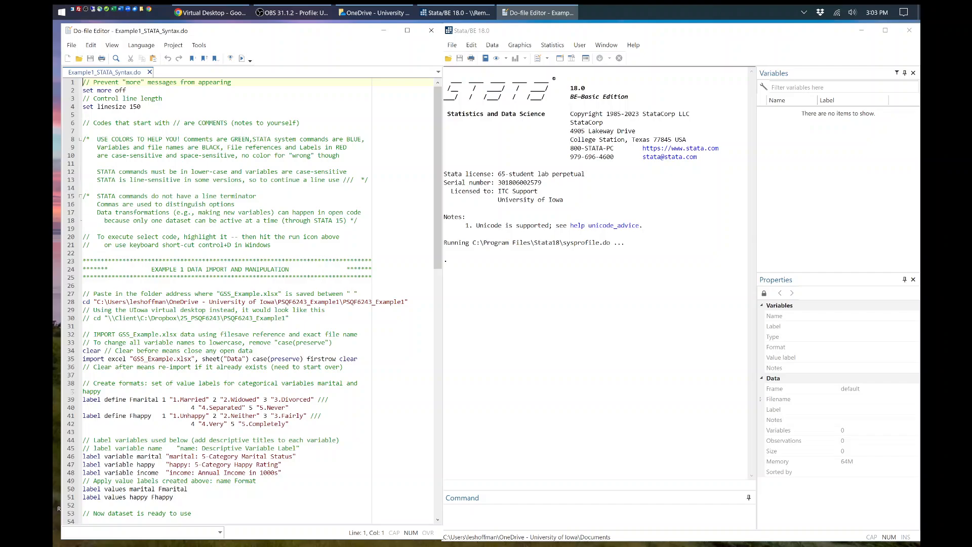
# - Enlarge the do-file text by two zoom levels and widen the editor window so the long comment lines fit
pyautogui.hotkey('ctrl', '+')
pyautogui.hotkey('ctrl', '+')
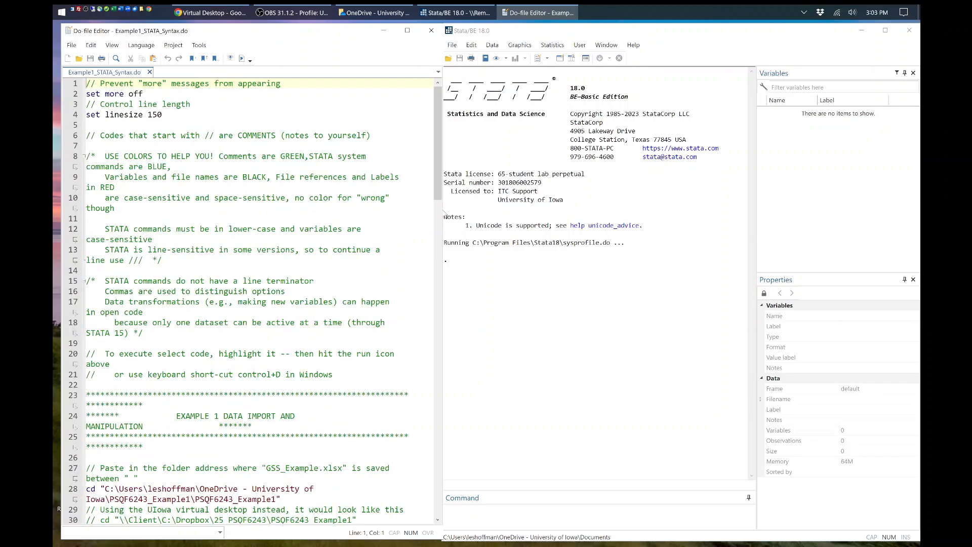
pyautogui.moveTo(441, 209); pyautogui.dragTo(548, 213)
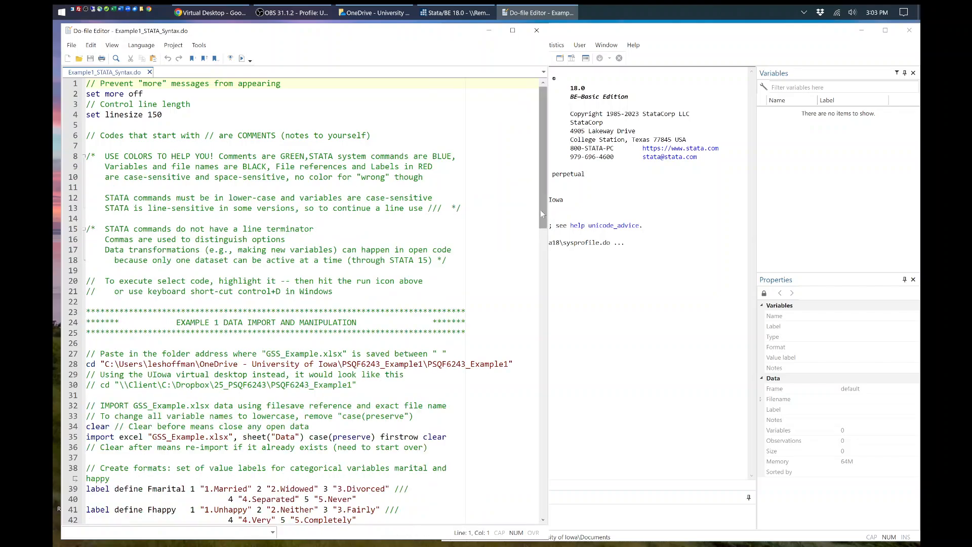
# - Highlight the set more off and set linesize 150 lines, and the block of explanatory comments in lines 6 to 21
pyautogui.hotkey('shift', 'Down')
pyautogui.hotkey('shift', 'Down')
pyautogui.hotkey('shift', 'Down')
pyautogui.hotkey('shift', 'End')
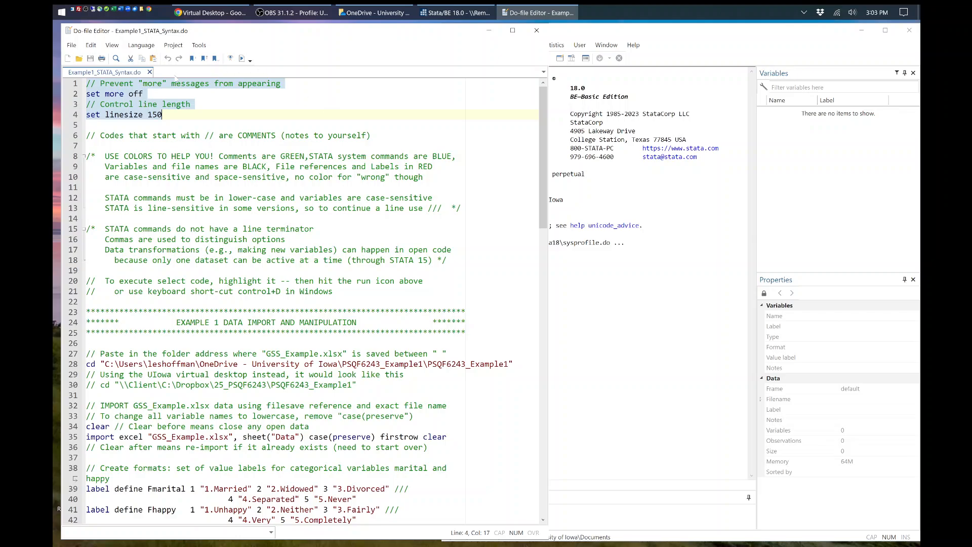
pyautogui.click(144, 93)
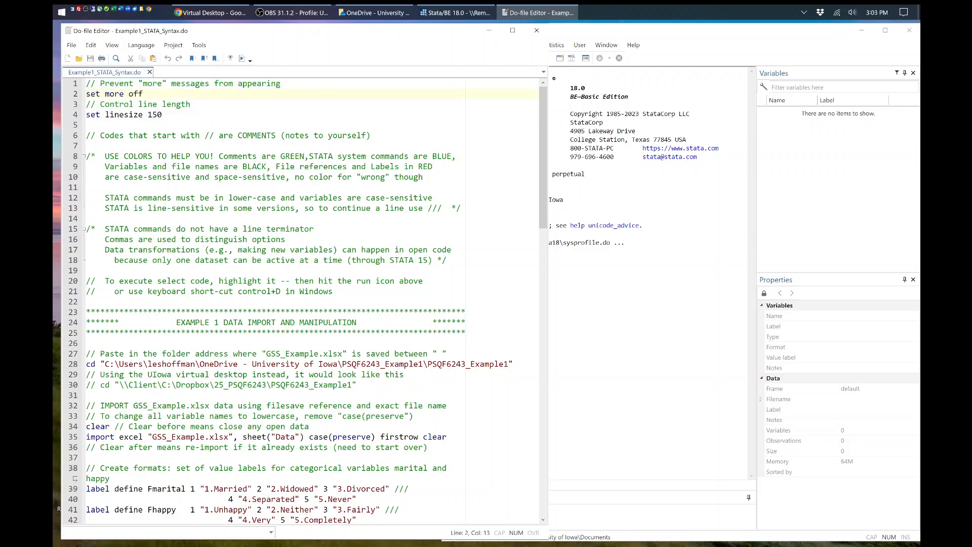
pyautogui.moveTo(86, 93); pyautogui.dragTo(100, 94)
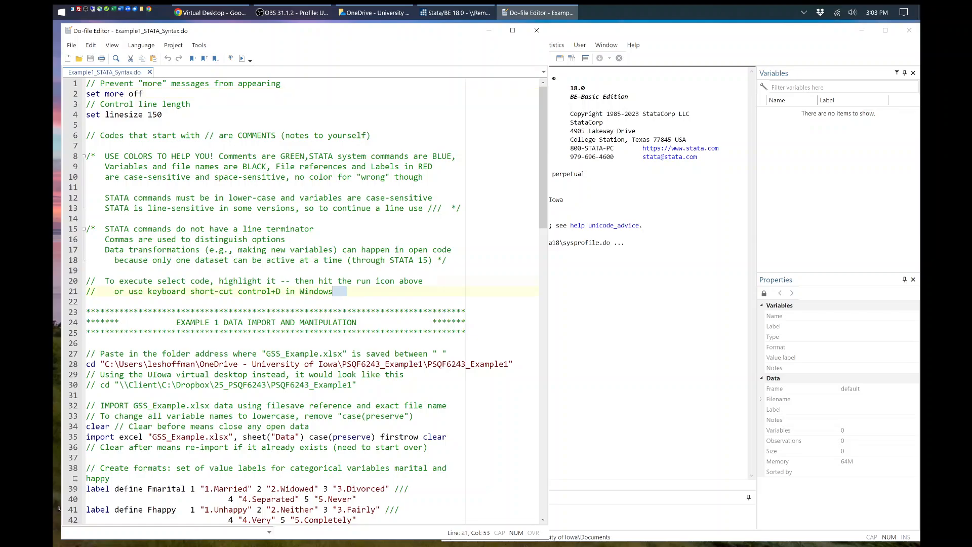
pyautogui.moveTo(333, 291); pyautogui.dragTo(80, 140)
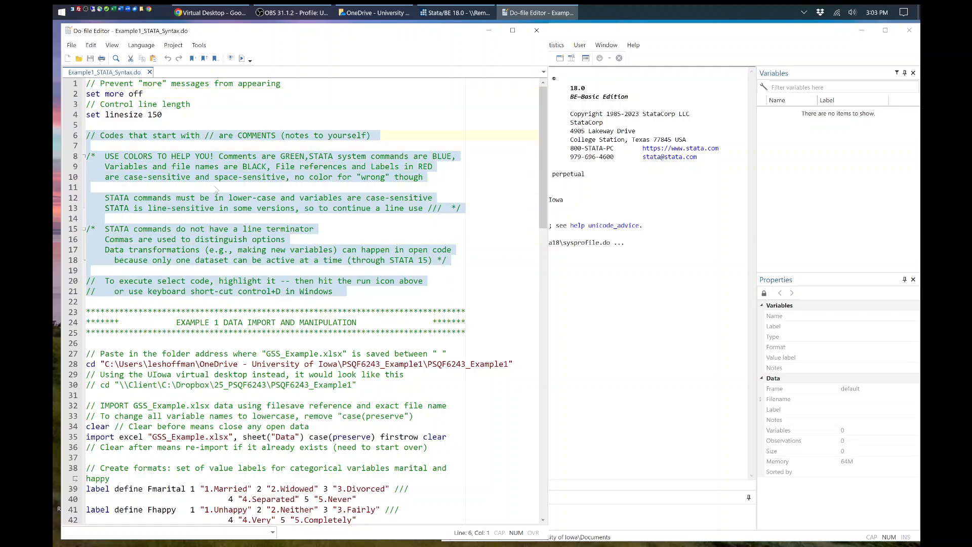
pyautogui.click(203, 166)
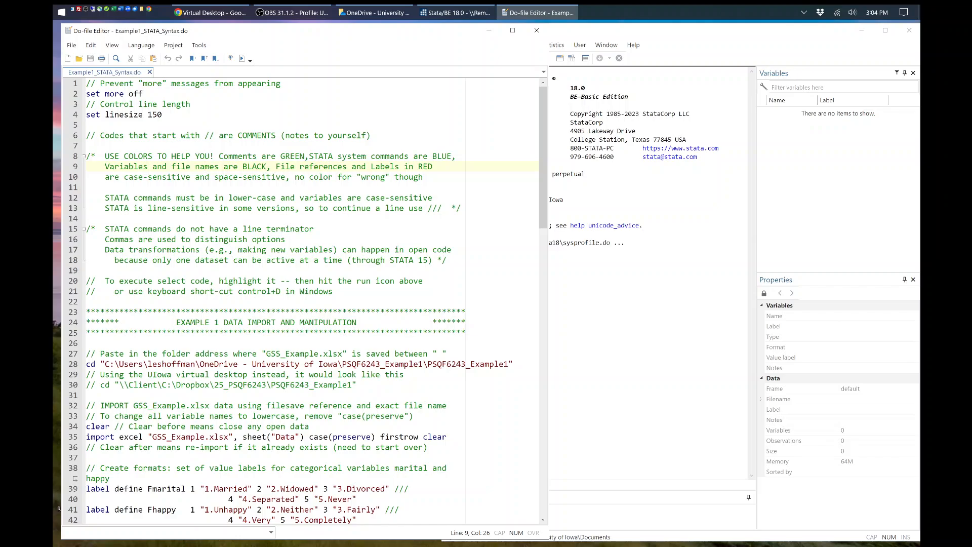
# - Try an asterisk as the comment marker on line 6 and restore the original // marker
pyautogui.click(100, 136)
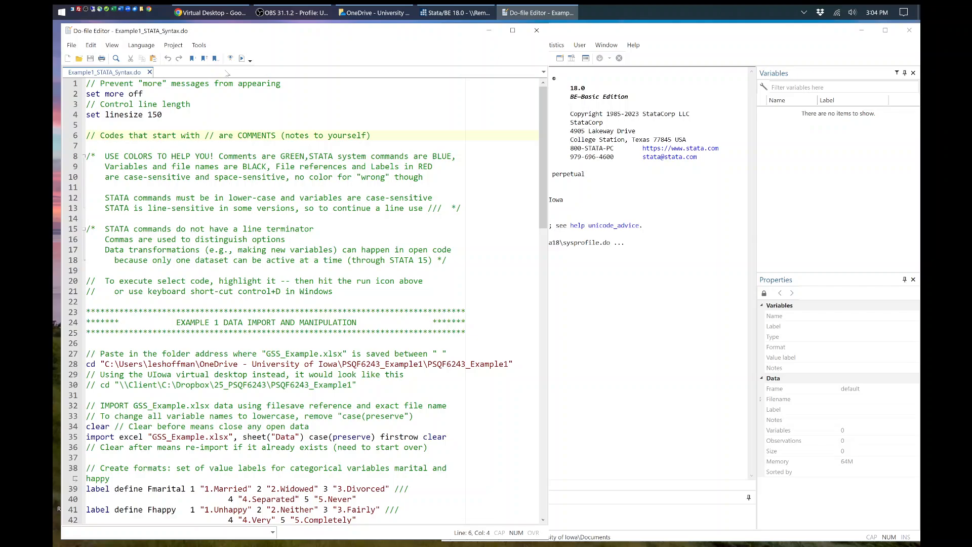
pyautogui.hotkey('shift', 'Left')
pyautogui.hotkey('shift', 'Left')
pyautogui.write('*')
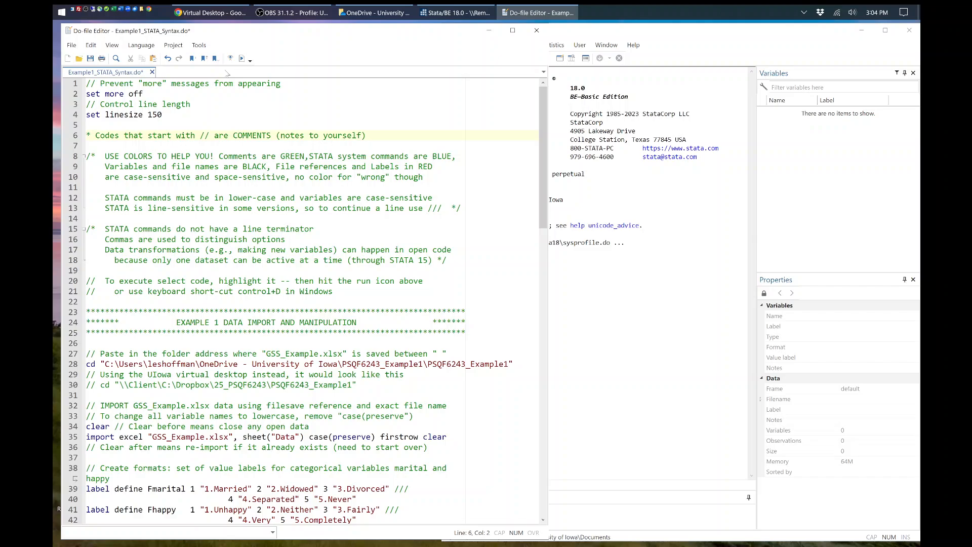
pyautogui.write('//')
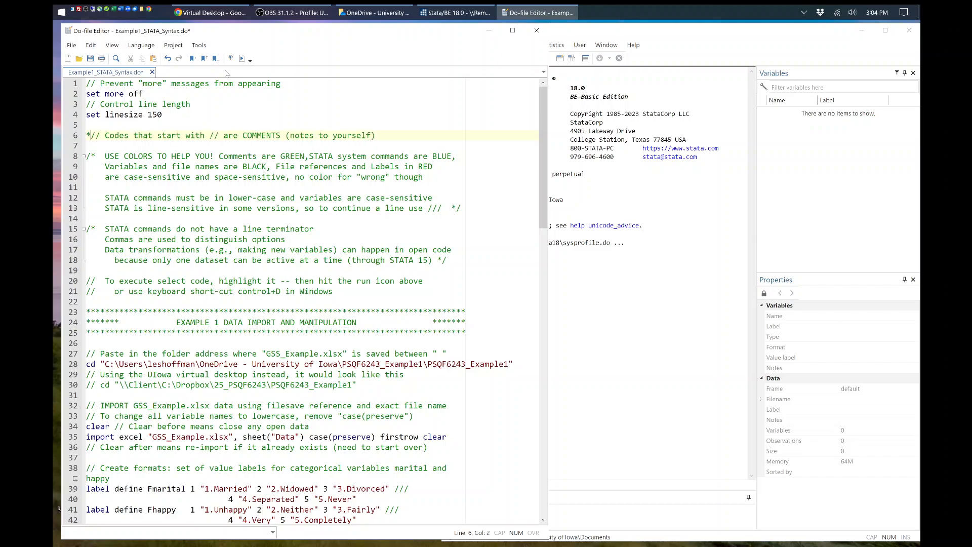
pyautogui.press('BackSpace')
# - Highlight the block comment in lines 8 to 13 and its closing */ marker
pyautogui.press('Down')
pyautogui.press('Down')
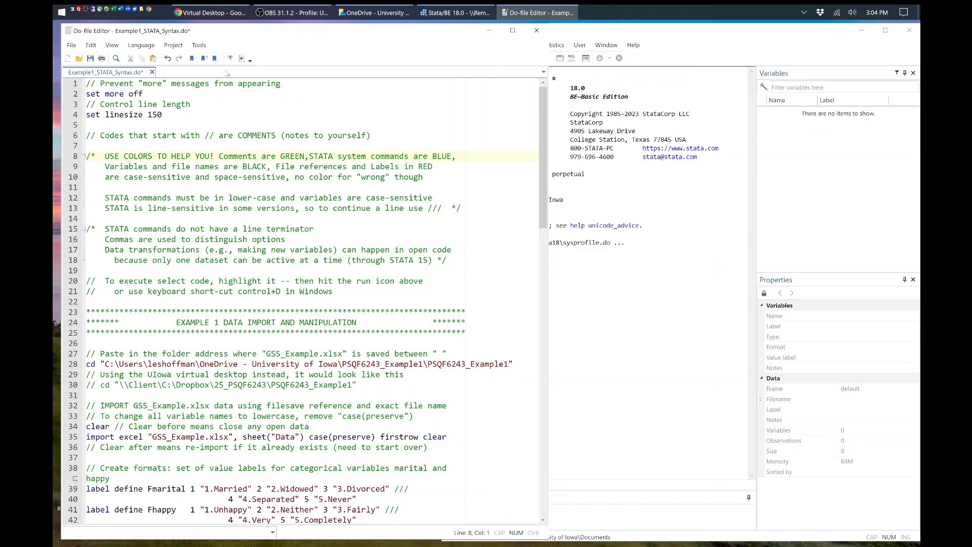
pyautogui.hotkey('shift', 'Down')
pyautogui.hotkey('shift', 'Down')
pyautogui.hotkey('shift', 'Down')
pyautogui.hotkey('shift', 'Down')
pyautogui.hotkey('shift', 'Down')
pyautogui.hotkey('shift', 'Down')
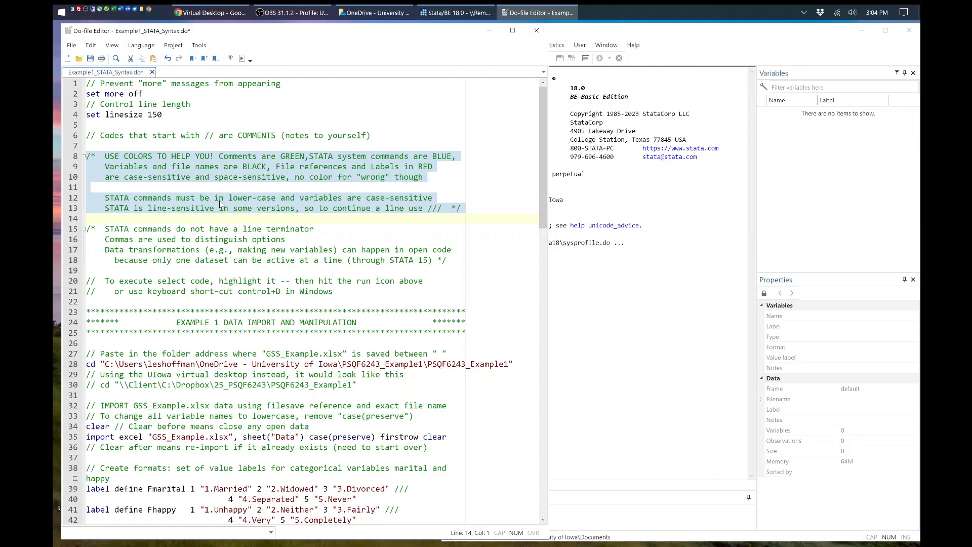
pyautogui.click(452, 208)
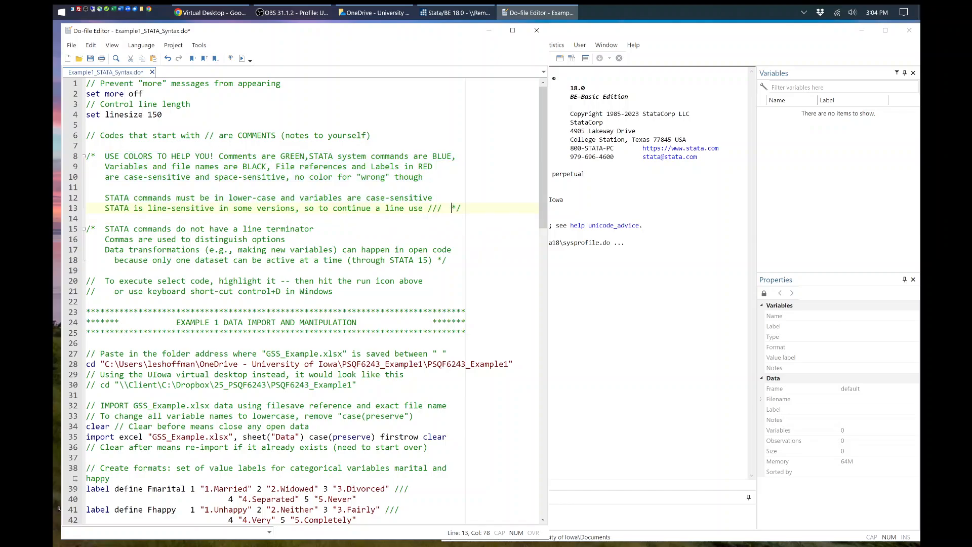
pyautogui.moveTo(452, 208); pyautogui.dragTo(461, 208)
# - Highlight the /// line-continuation marker on line 13
pyautogui.click(243, 208)
pyautogui.hotkey('shift', 'Right')
pyautogui.hotkey('shift', 'Right')
pyautogui.hotkey('shift', 'Right')
# - Highlight the EXAMPLE 1 DATA IMPORT AND MANIPULATION banner in lines 23 to 25 and review the code below it
pyautogui.scroll(-1, 304, 304)
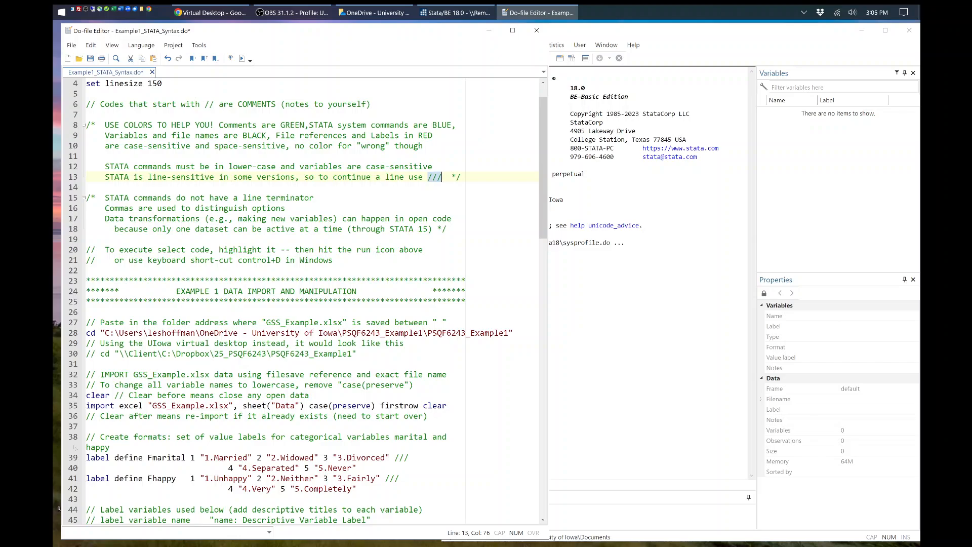
pyautogui.scroll(-1, 308, 301)
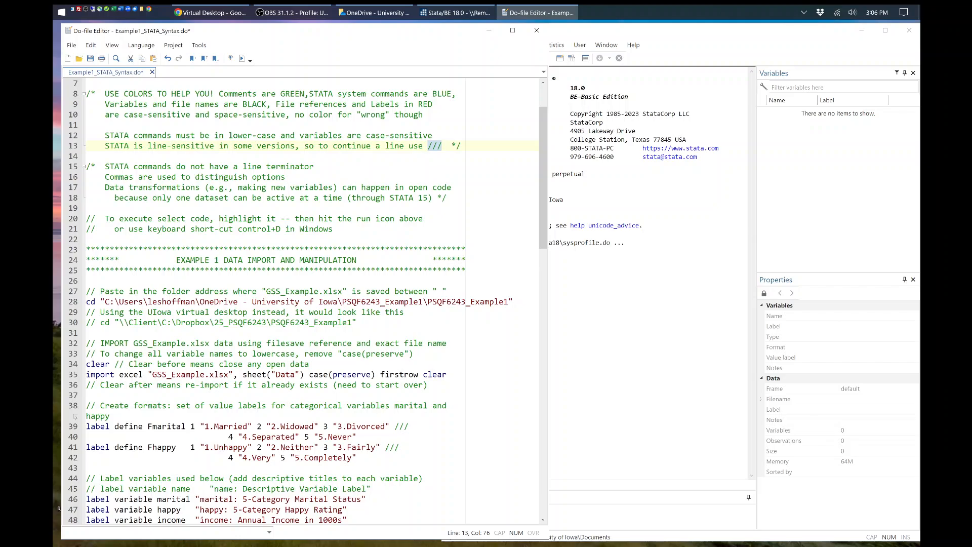
pyautogui.scroll(-3, 309, 302)
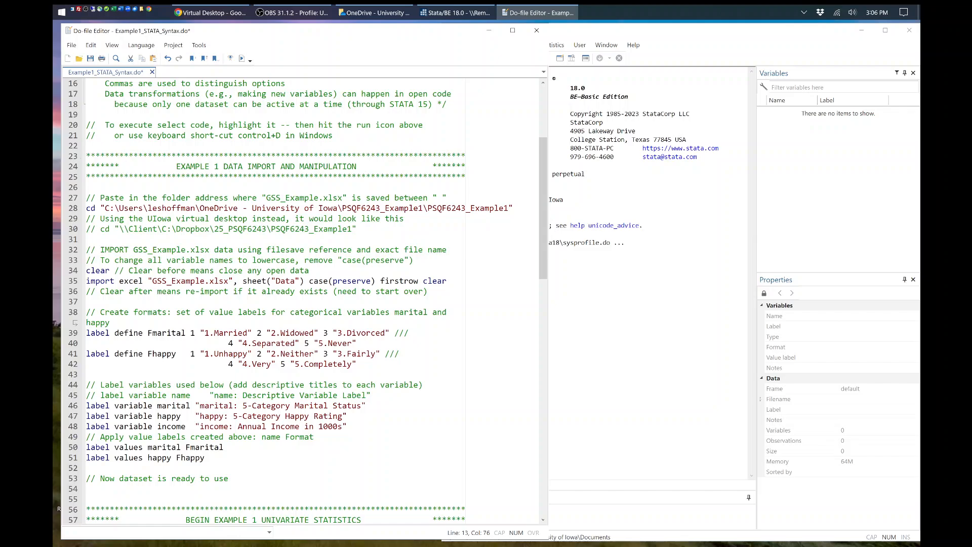
pyautogui.moveTo(84, 155); pyautogui.dragTo(84, 180)
pyautogui.scroll(-8, 309, 301)
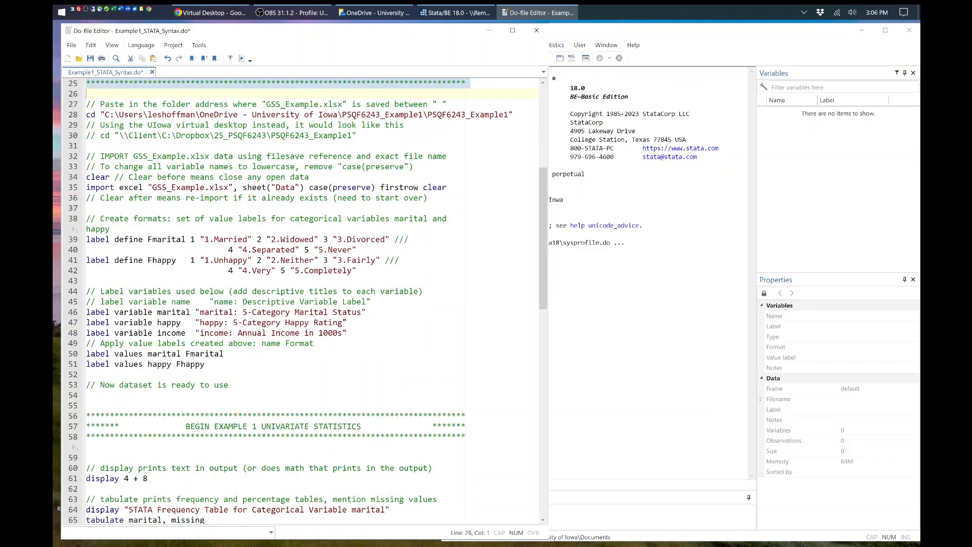
# - Switch to File Explorer, open the nested PSQF6243_Example1 folder, and copy its full folder address
pyautogui.scroll(7, 309, 301)
pyautogui.scroll(1, 308, 302)
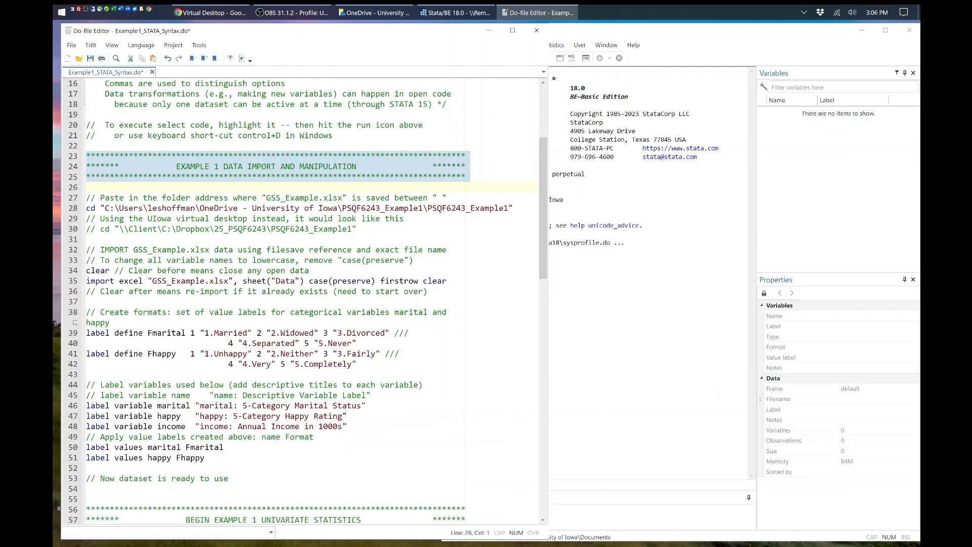
pyautogui.scroll(1, 260, 184)
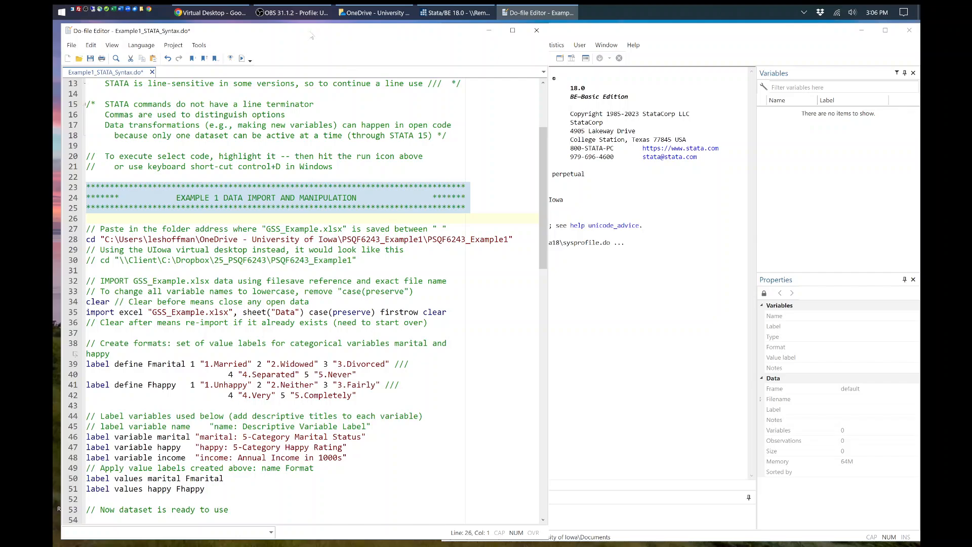
pyautogui.click(381, 15)
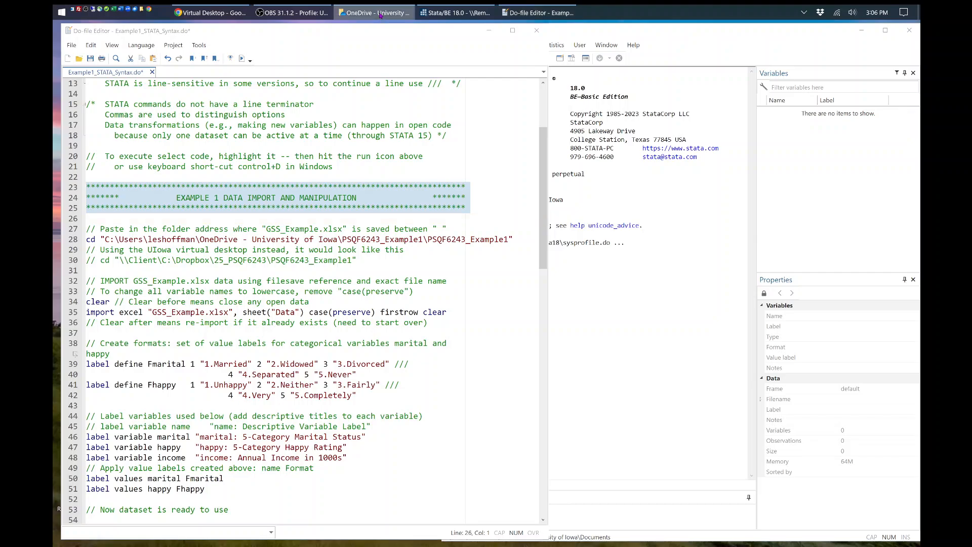
pyautogui.moveTo(440, 212); pyautogui.dragTo(448, 144)
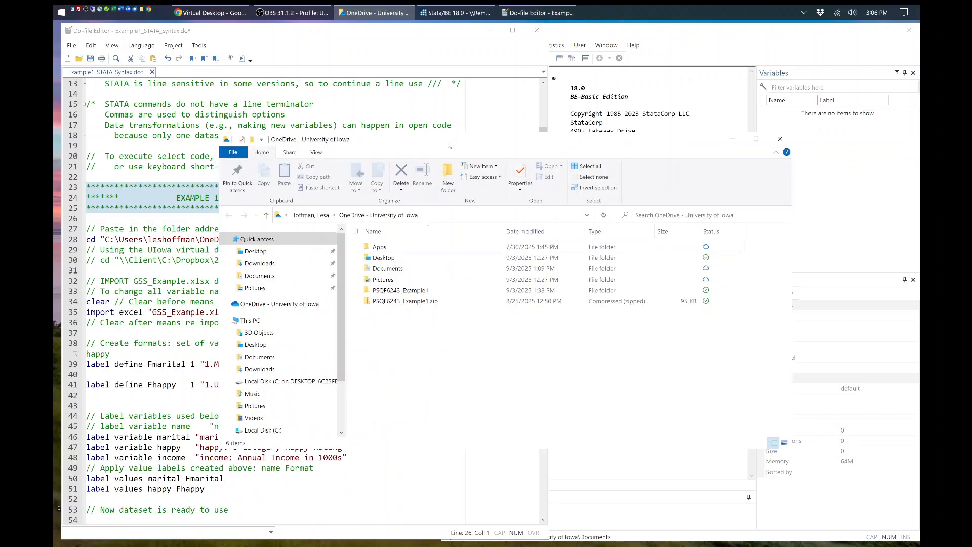
pyautogui.doubleClick(401, 292)
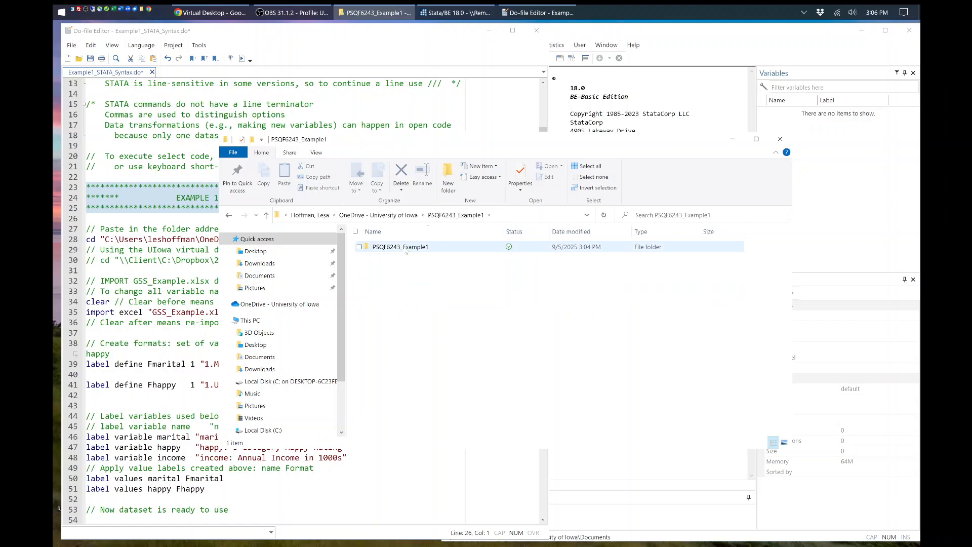
pyautogui.doubleClick(407, 249)
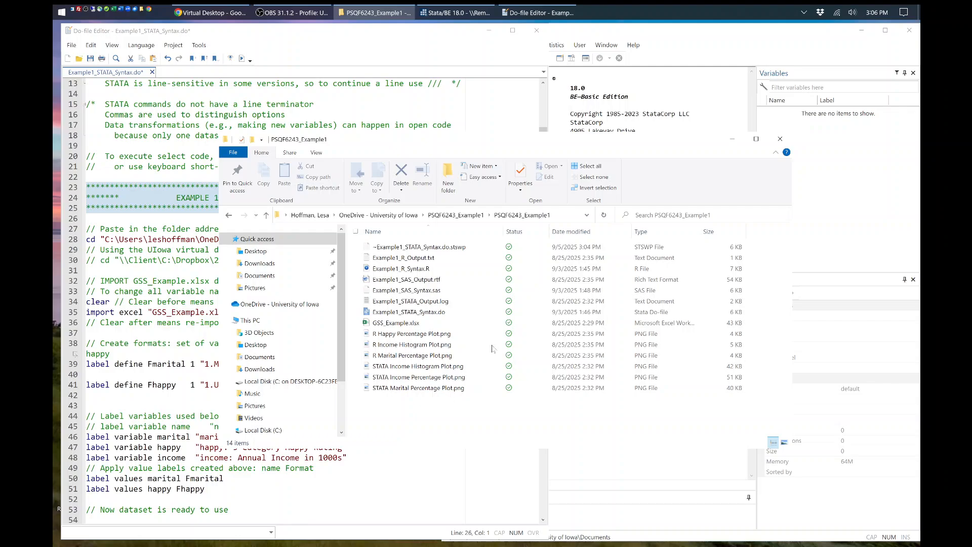
pyautogui.click(564, 216)
pyautogui.hotkey('ctrl', 'c')
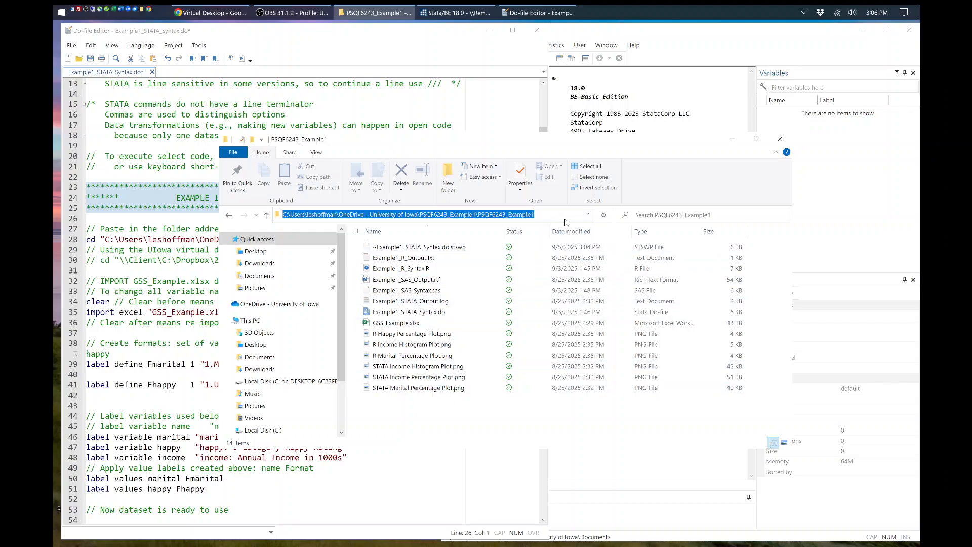
pyautogui.click(732, 138)
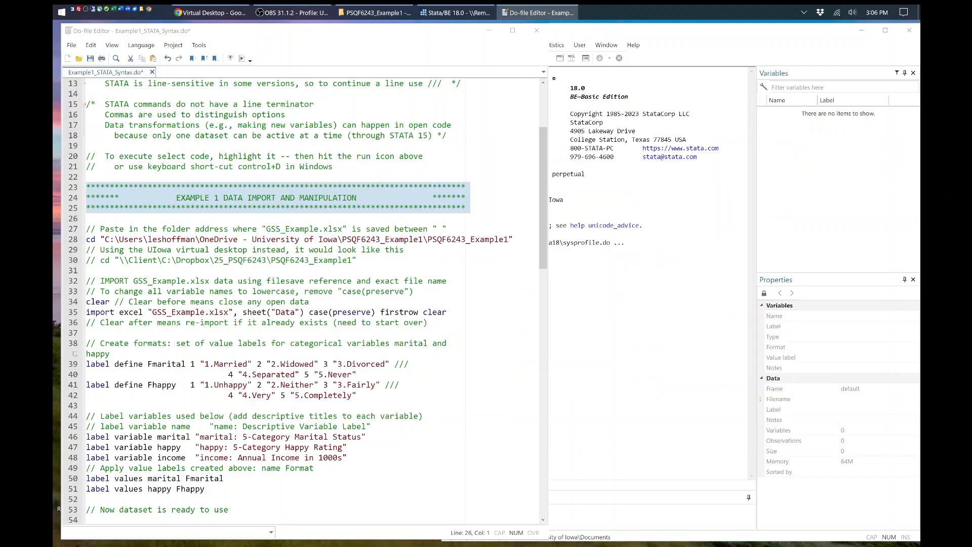
# - Replace the folder path inside the quotation marks of the cd command on line 28 with the copied address
pyautogui.click(105, 239)
pyautogui.moveTo(105, 240); pyautogui.dragTo(509, 240)
pyautogui.hotkey('ctrl', 'v')
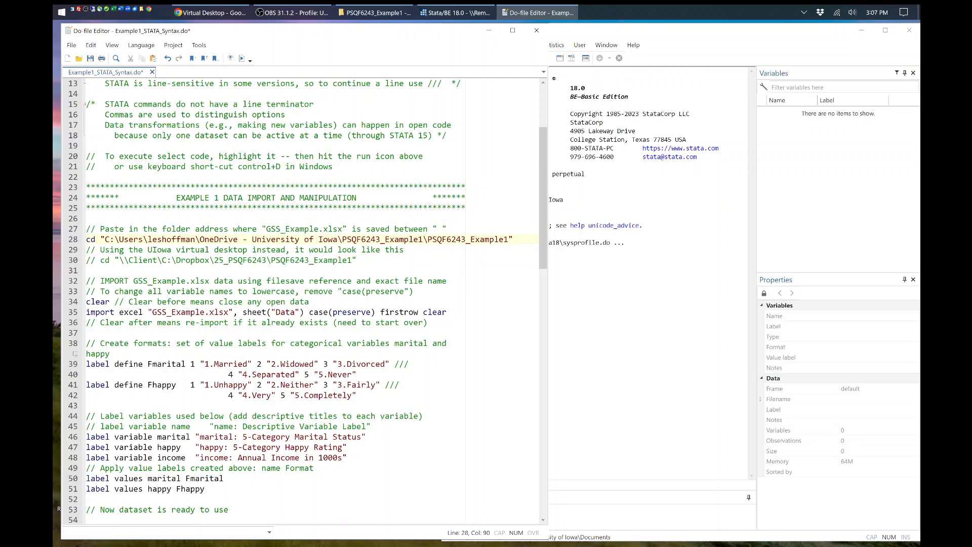
# - Uncomment the virtual desktop cd command on line 30 and highlight its path and the \\Client\ prefix
pyautogui.click(96, 260)
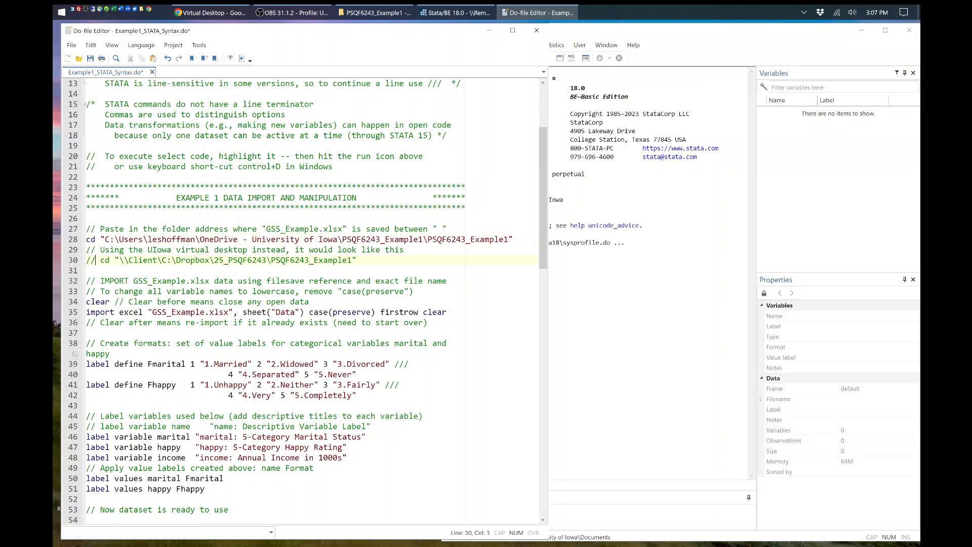
pyautogui.press('BackSpace')
pyautogui.press('BackSpace')
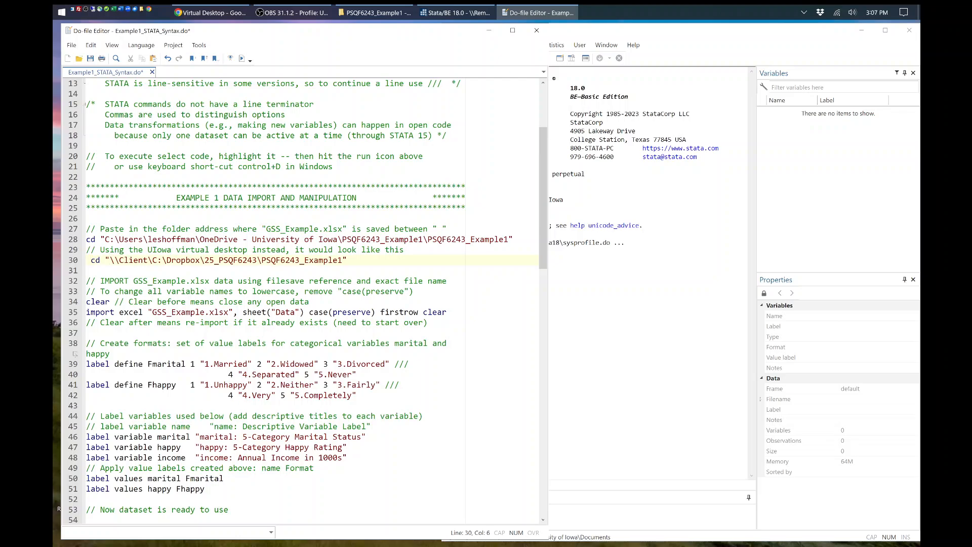
pyautogui.moveTo(110, 261); pyautogui.dragTo(343, 260)
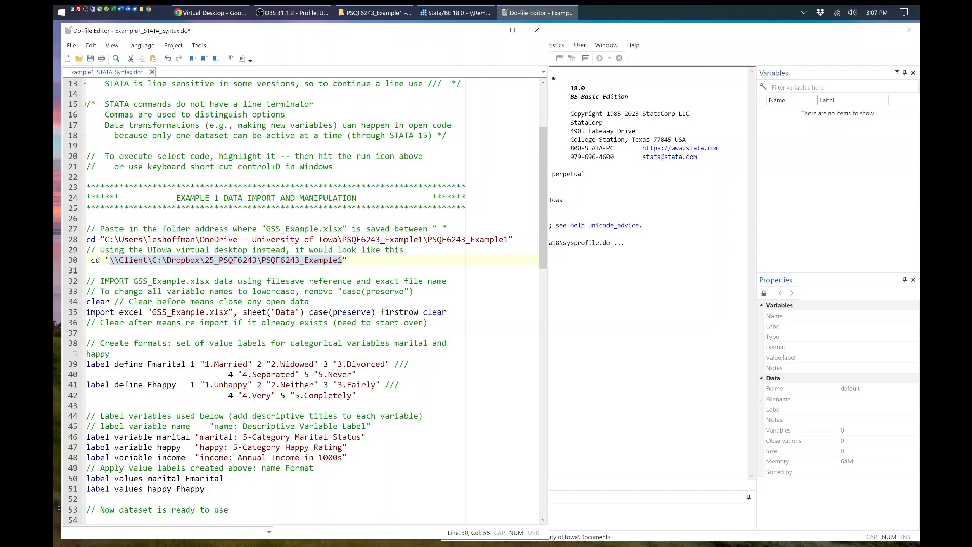
pyautogui.moveTo(110, 260); pyautogui.dragTo(153, 260)
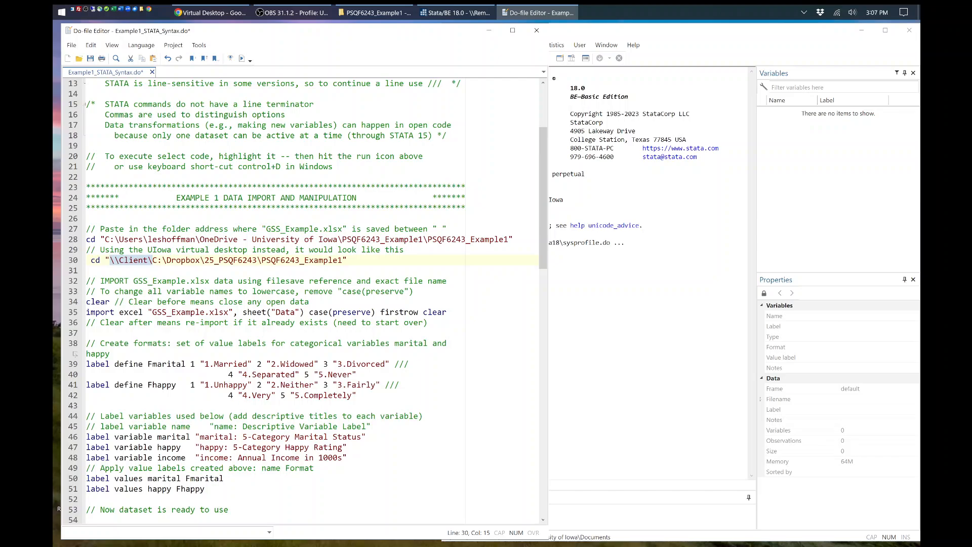
# - Restore the // comment marker in front of the cd command on line 30
pyautogui.click(110, 260)
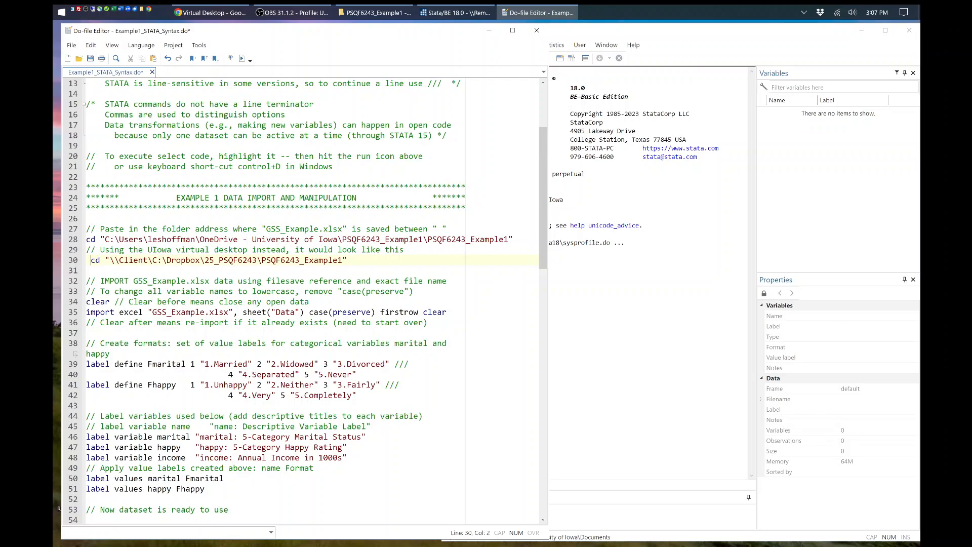
pyautogui.press('BackSpace')
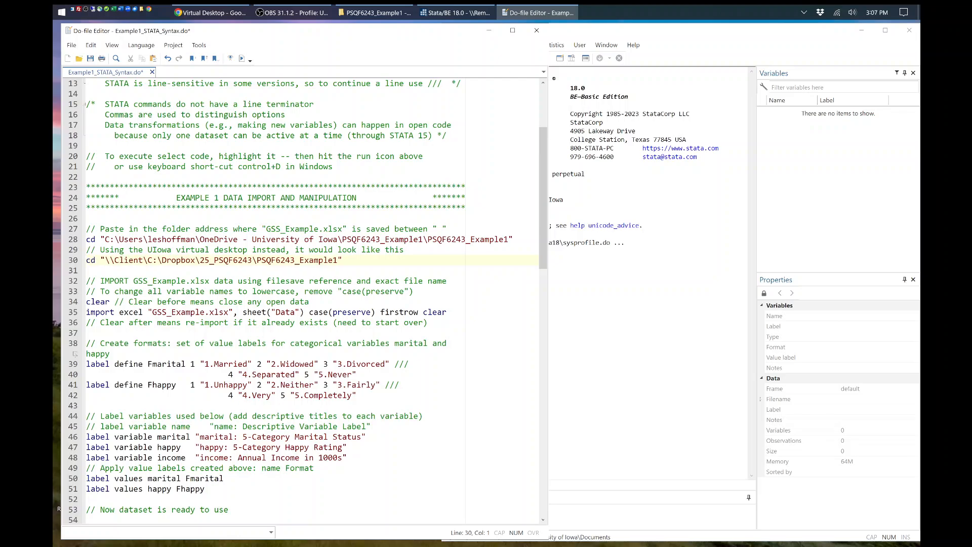
pyautogui.write('//')
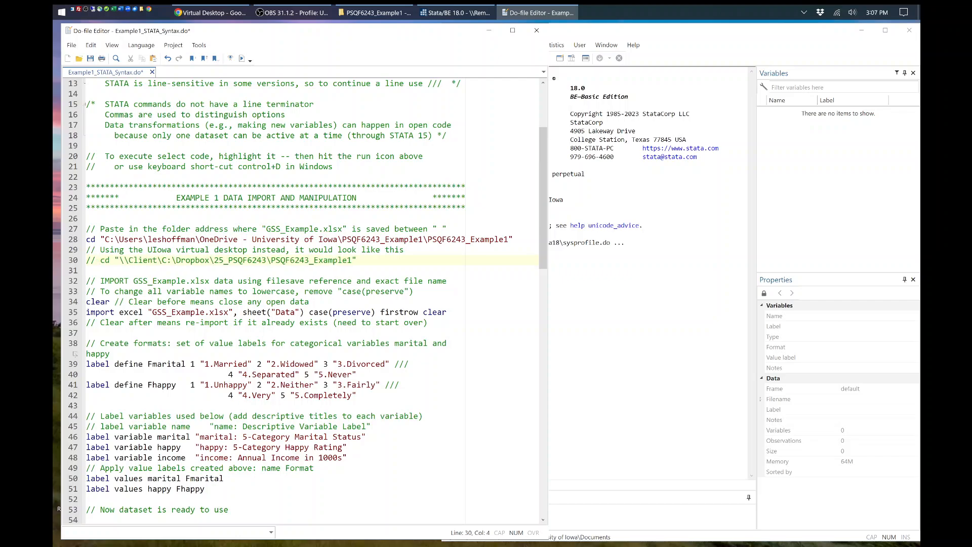
pyautogui.hotkey('shift', 'Right')
pyautogui.hotkey('shift', 'Right')
pyautogui.hotkey('shift', 'Right')
pyautogui.hotkey('shift', 'Right')
pyautogui.click(86, 260)
# - Highlight the clear command and its comment on line 34, above the import excel command
pyautogui.scroll(-1, 308, 301)
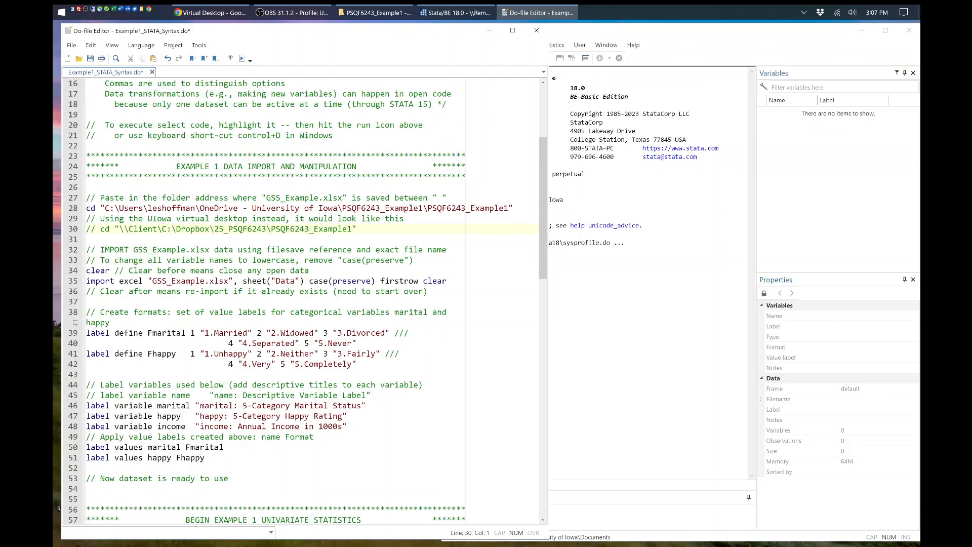
pyautogui.scroll(-1, 309, 301)
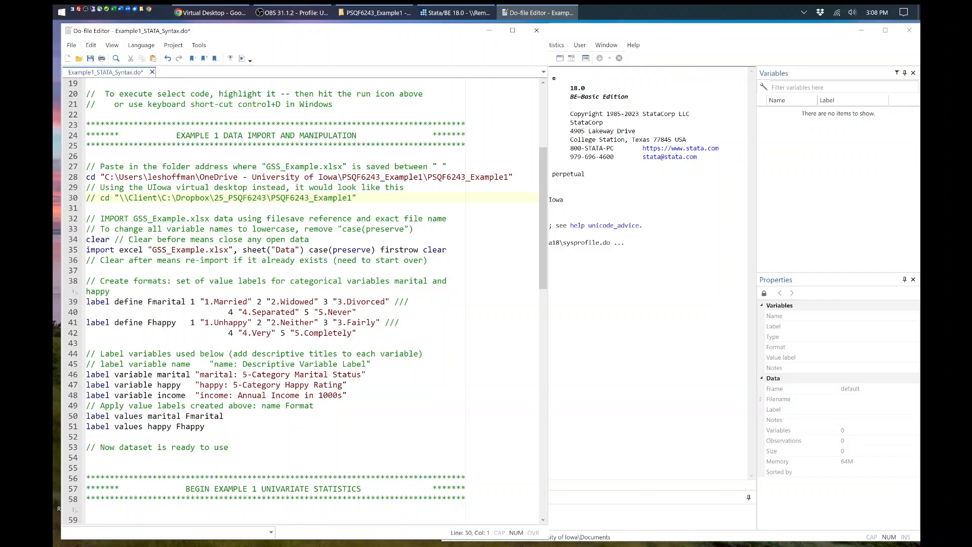
pyautogui.moveTo(86, 239); pyautogui.dragTo(309, 239)
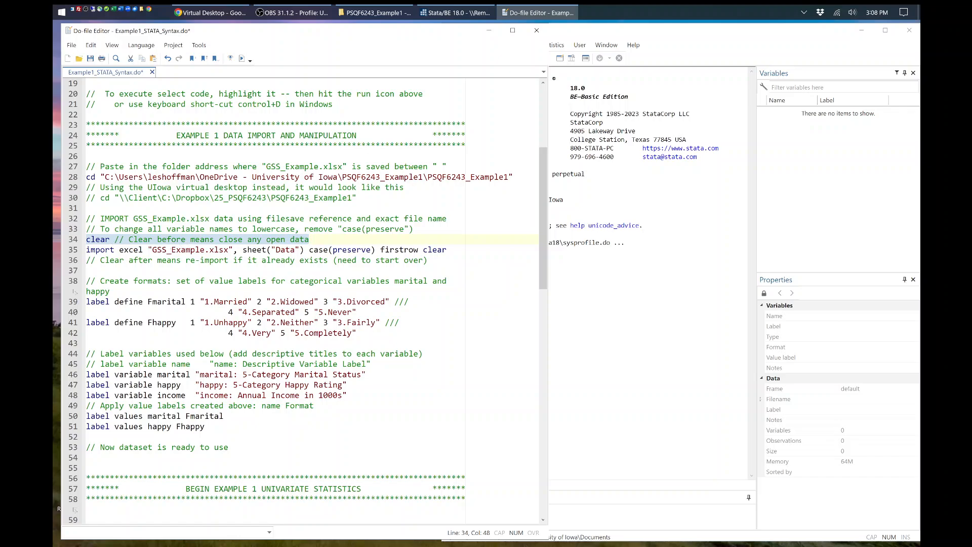
pyautogui.click(101, 250)
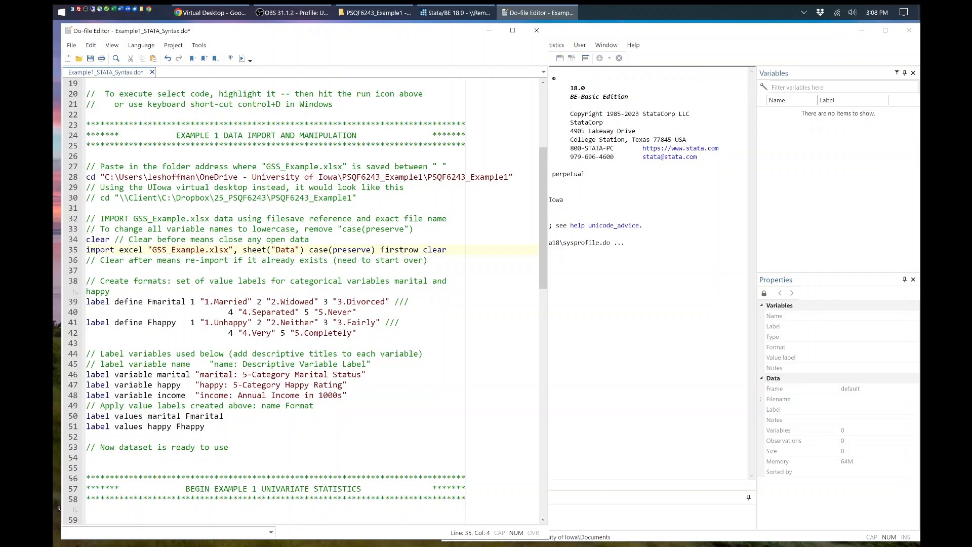
pyautogui.click(186, 280)
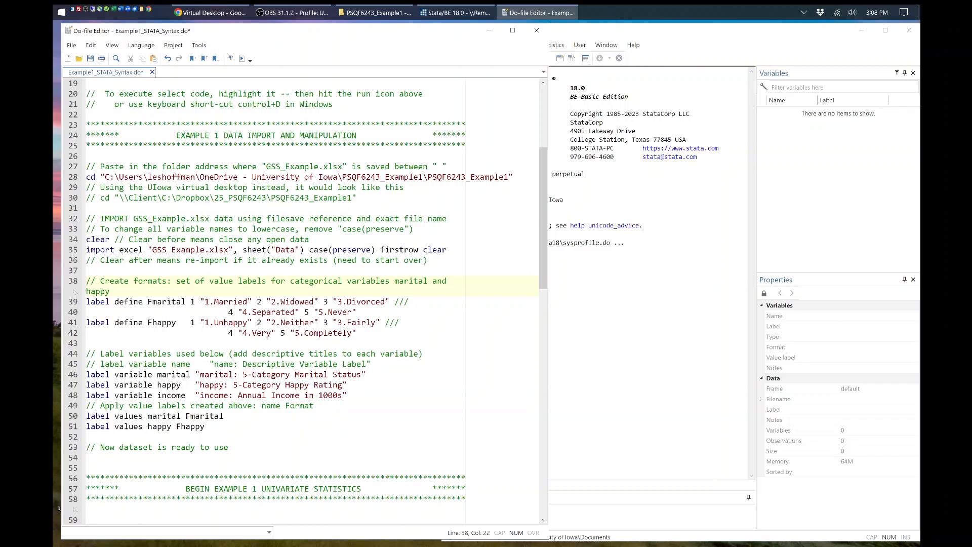
# - Highlight the "GSS_Example.xlsx" file name, sheet("Data") and clear options on line 35, along with the folder path on line 28
pyautogui.moveTo(148, 249); pyautogui.dragTo(234, 250)
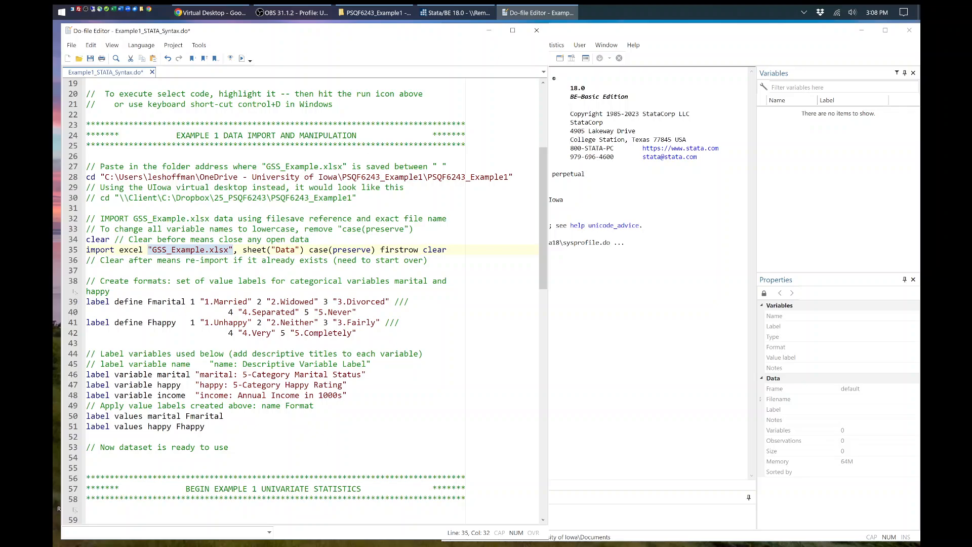
pyautogui.moveTo(105, 176); pyautogui.dragTo(431, 177)
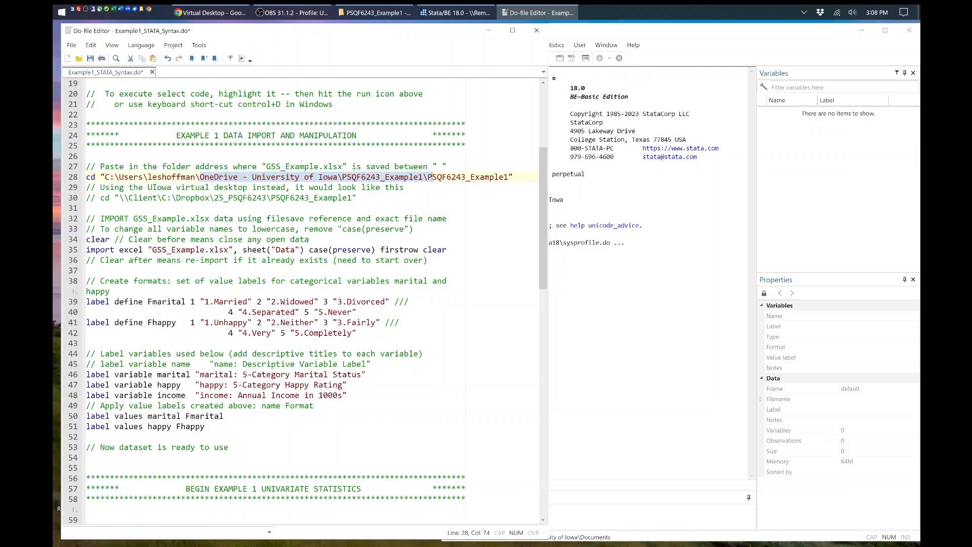
pyautogui.moveTo(243, 250); pyautogui.dragTo(309, 249)
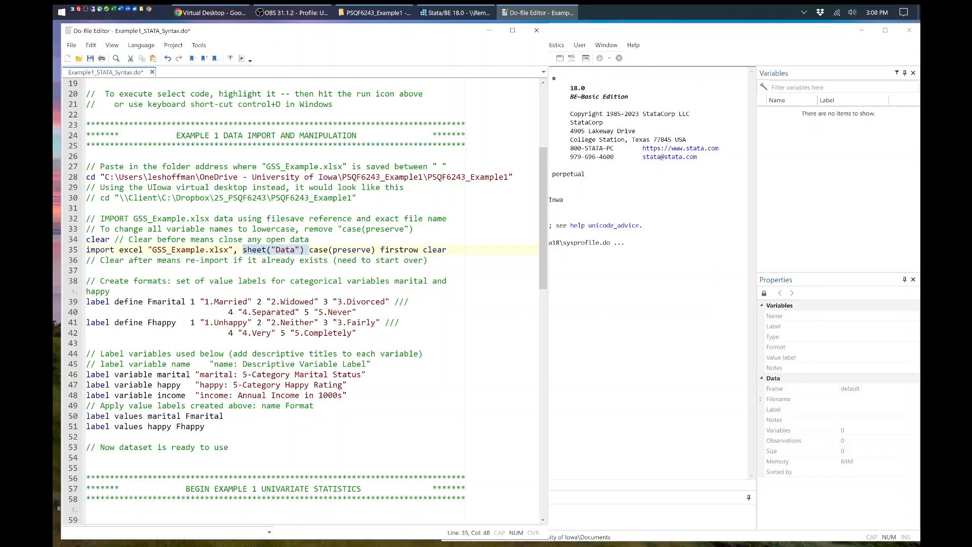
pyautogui.doubleClick(432, 250)
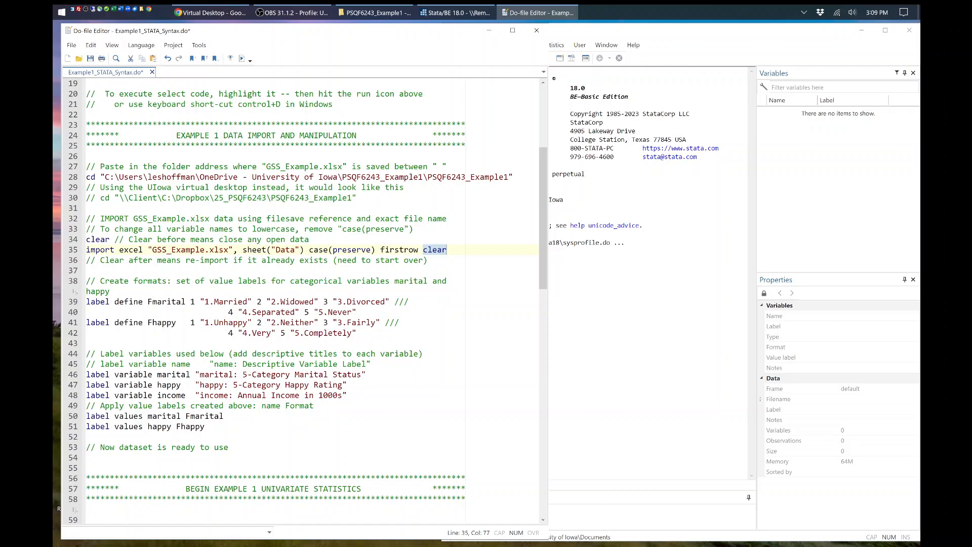
# - Widen the Do-file Editor window and turn off line wrapping, checking the end of the comment on line 38
pyautogui.scroll(-1, 549, 305)
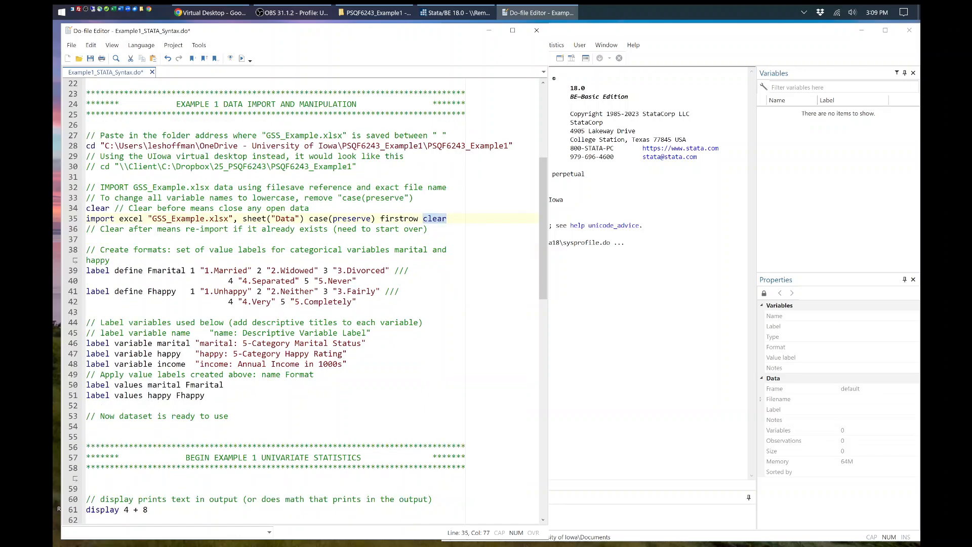
pyautogui.moveTo(550, 305); pyautogui.dragTo(582, 304)
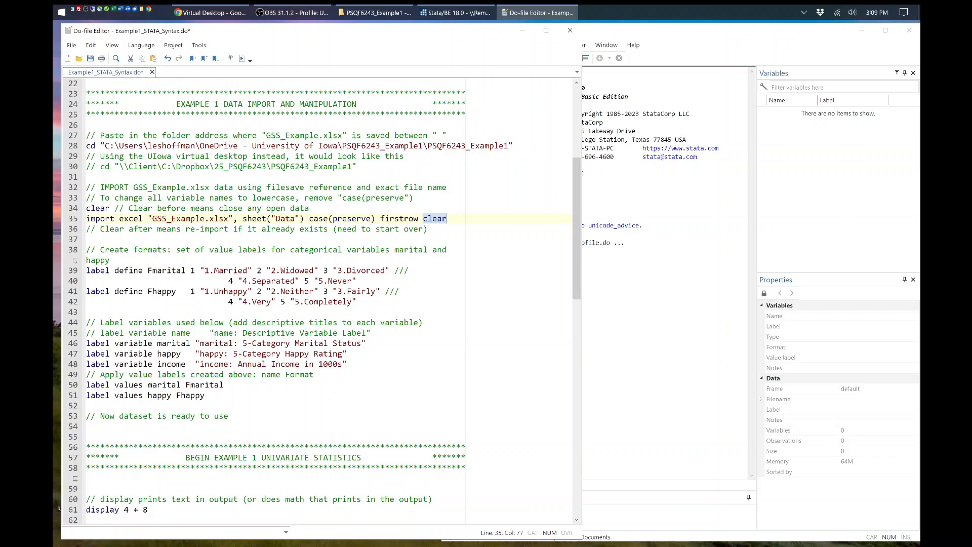
pyautogui.click(112, 46)
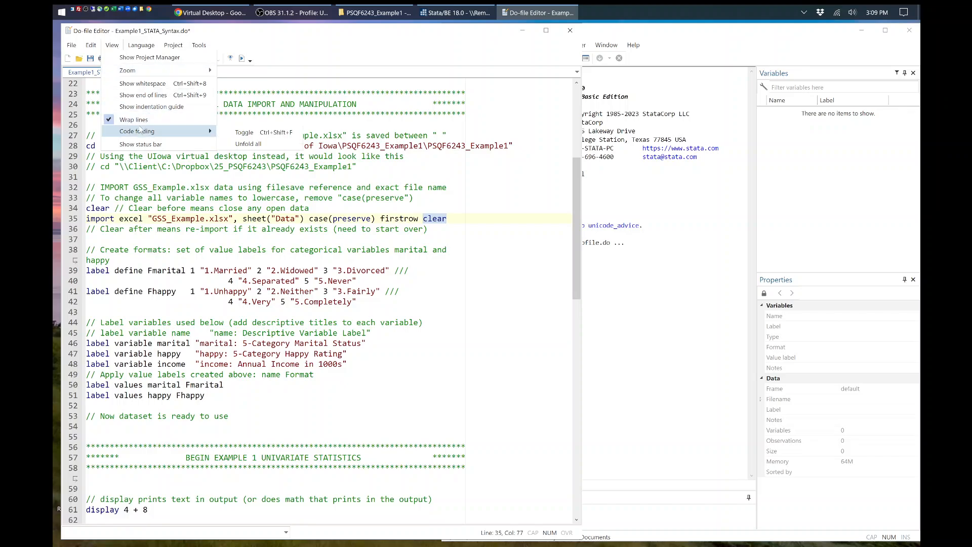
pyautogui.click(134, 120)
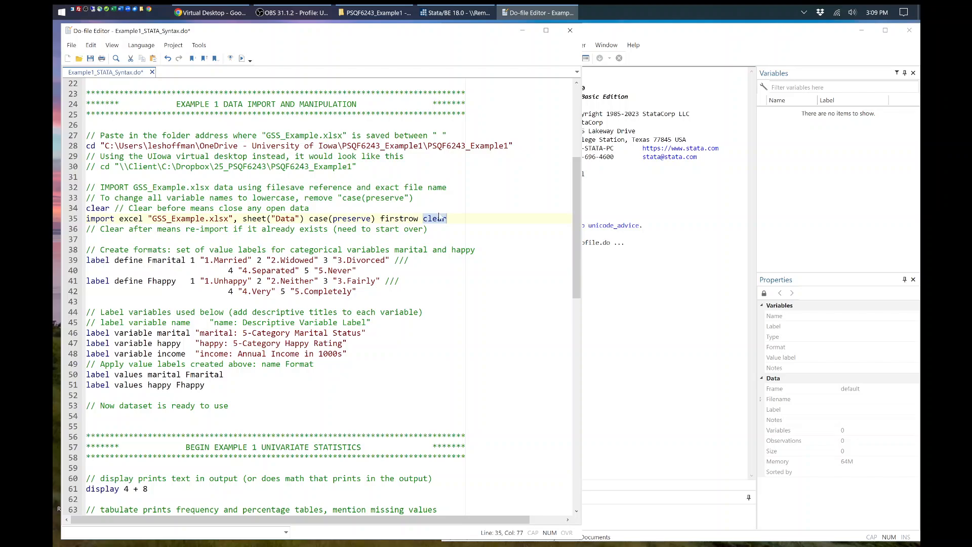
pyautogui.moveTo(480, 250); pyautogui.dragTo(428, 249)
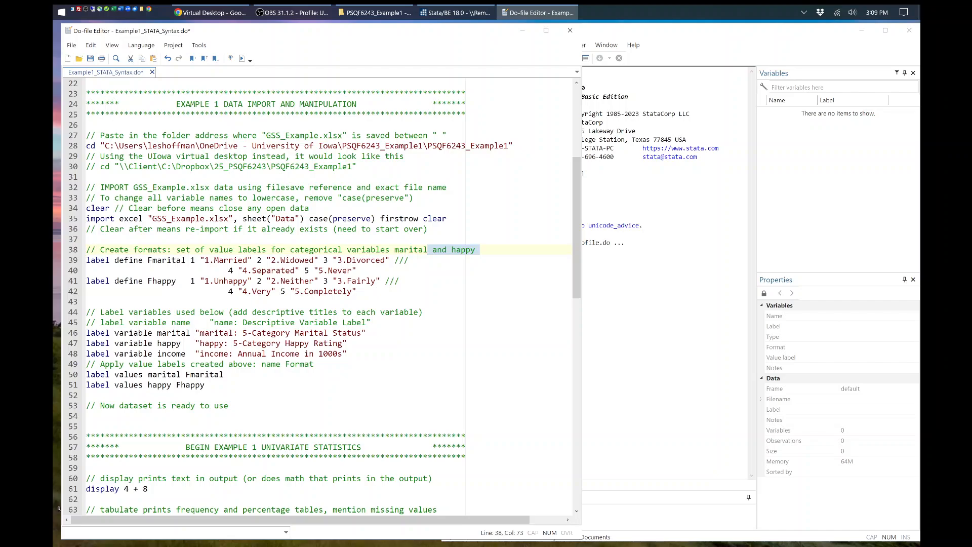
# - Execute lines 1 to 4 with set more off and set linesize 150, and bring the Stata results window forward
pyautogui.scroll(-1, 428, 250)
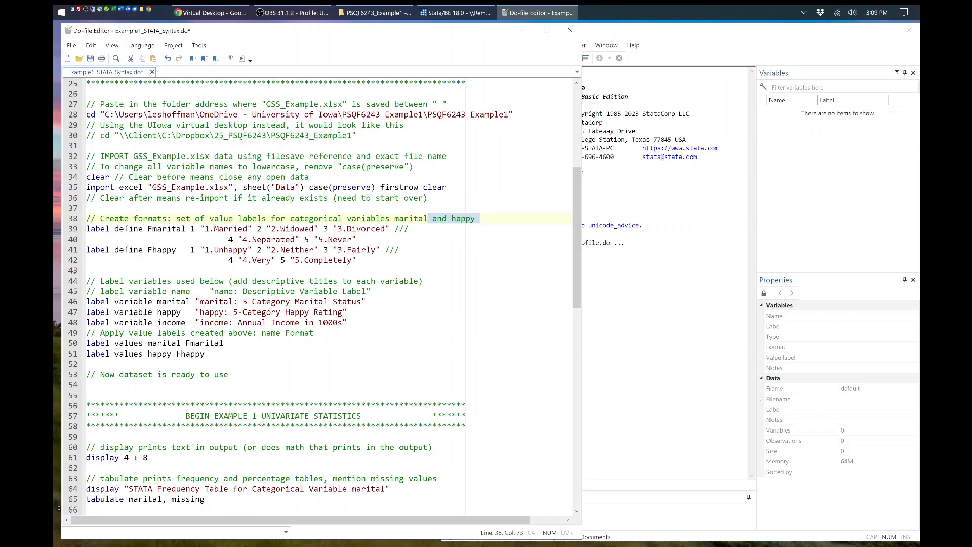
pyautogui.scroll(8, 322, 297)
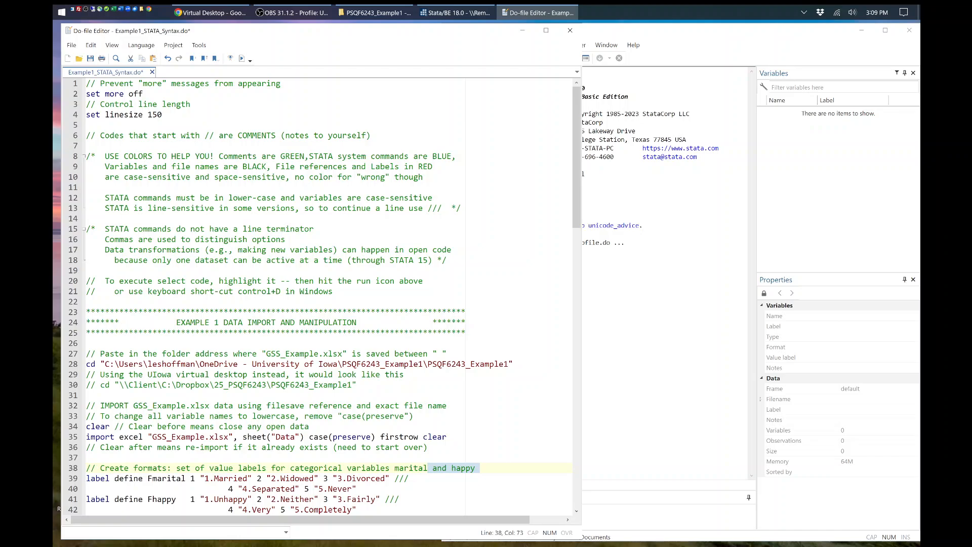
pyautogui.moveTo(168, 125); pyautogui.dragTo(86, 85)
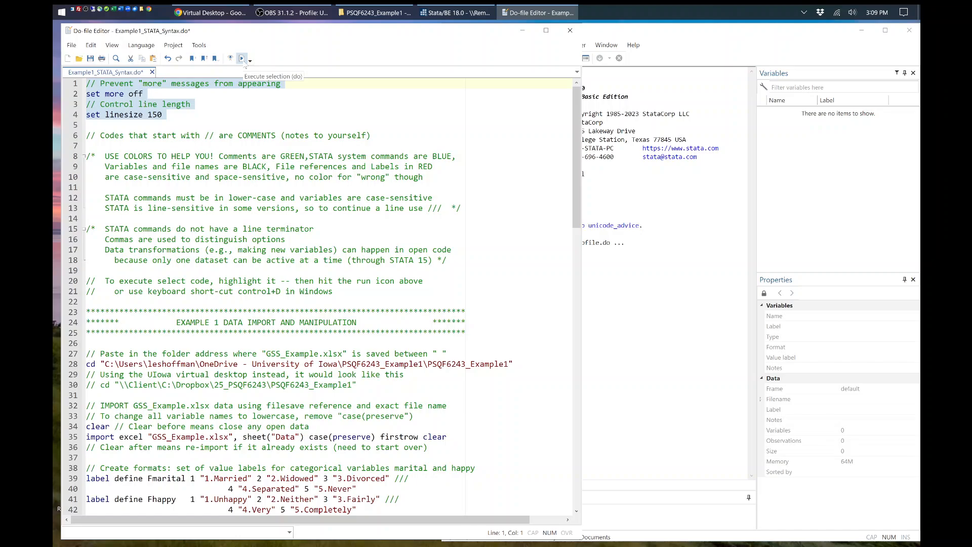
pyautogui.click(242, 60)
pyautogui.click(667, 157)
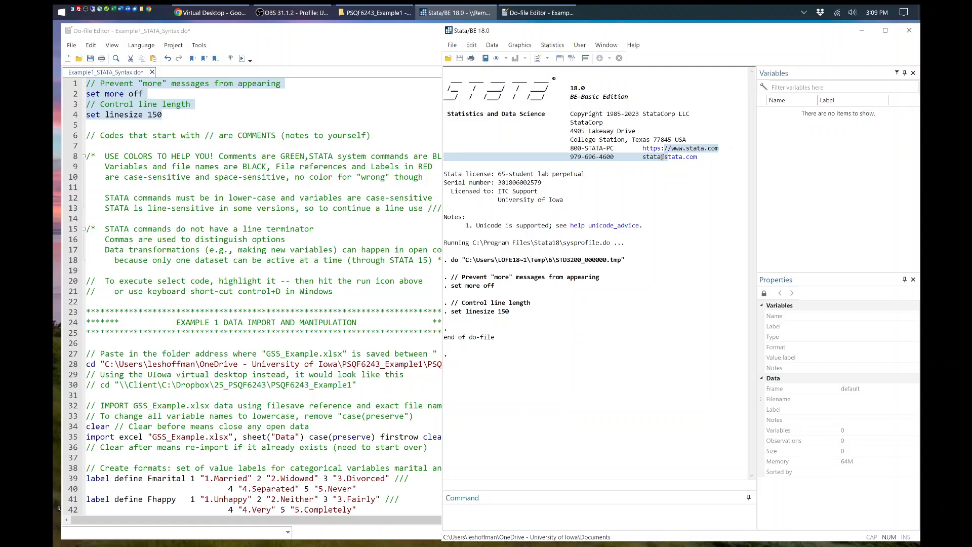
pyautogui.scroll(-4, 255, 296)
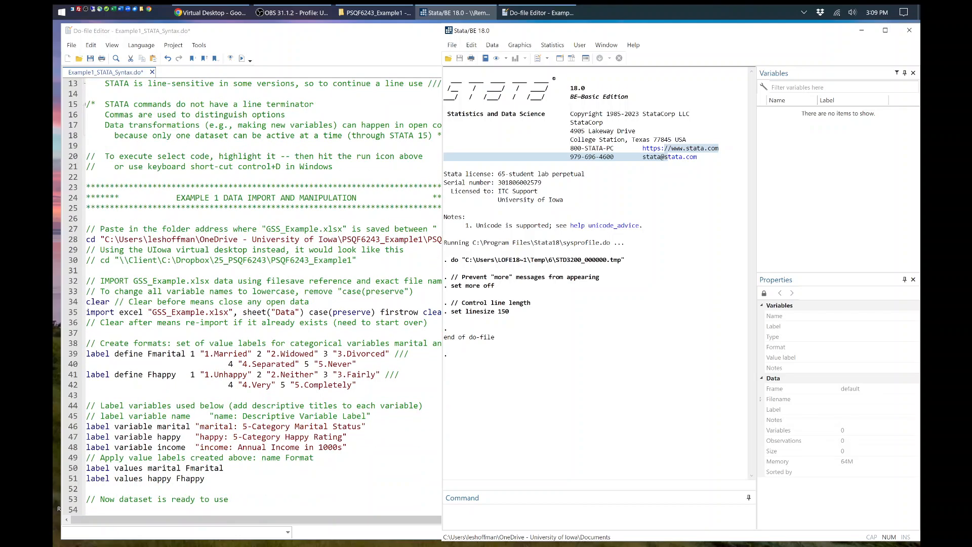
# - Execute the cd command on lines 27 to 28 to set the working folder, and bring the Stata results window forward
pyautogui.moveTo(87, 229); pyautogui.dragTo(514, 239)
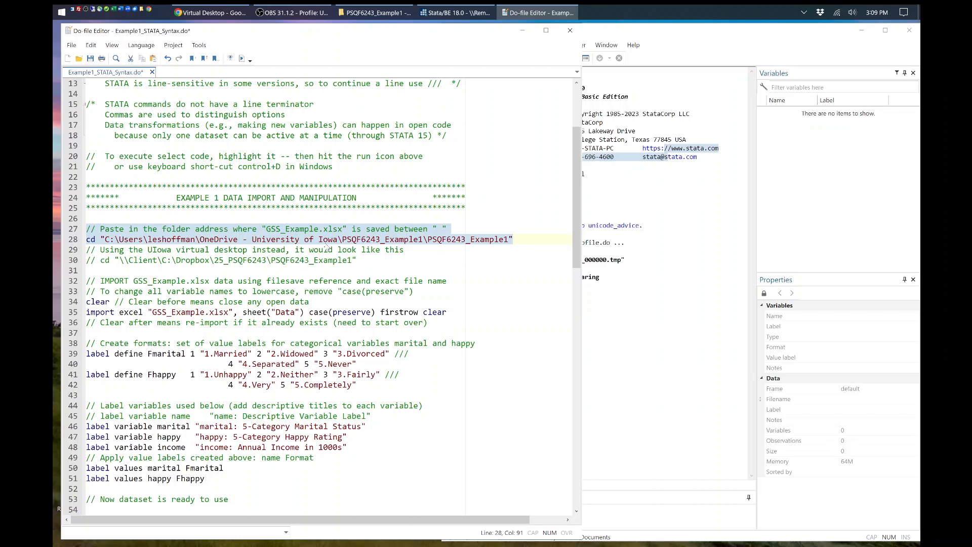
pyautogui.hotkey('ctrl', 'd')
pyautogui.click(646, 212)
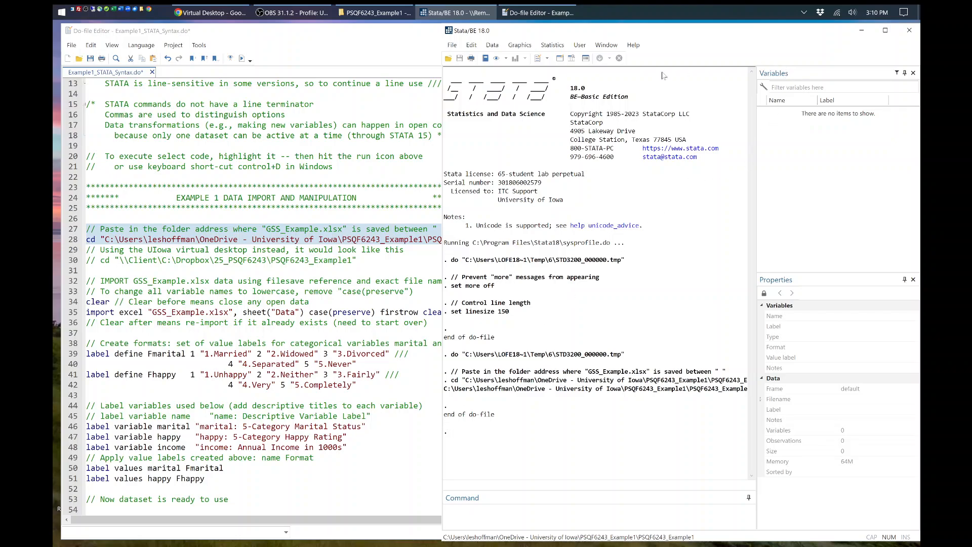
# - Open the Data Editor in browse mode to check the current dataset, and close it again
pyautogui.click(492, 45)
pyautogui.moveTo(504, 61)
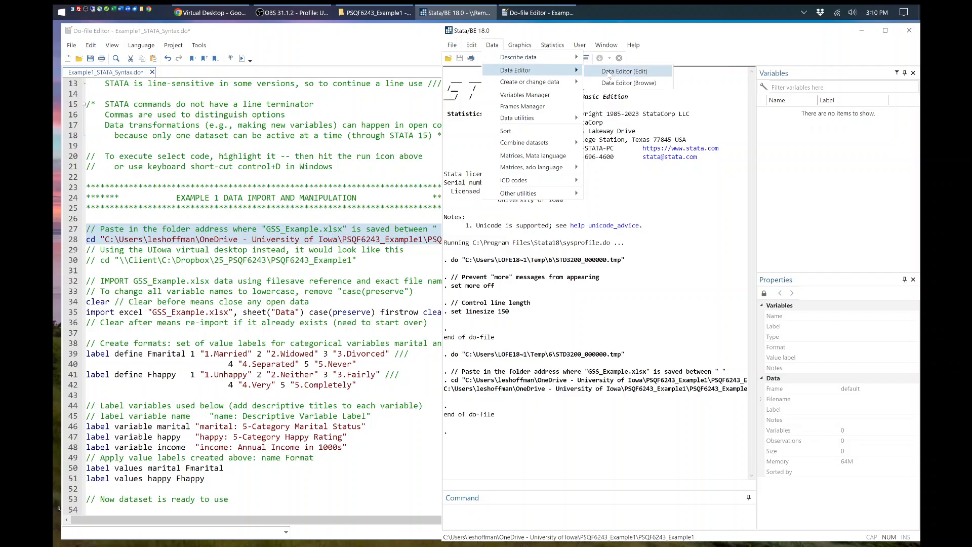
pyautogui.click(628, 83)
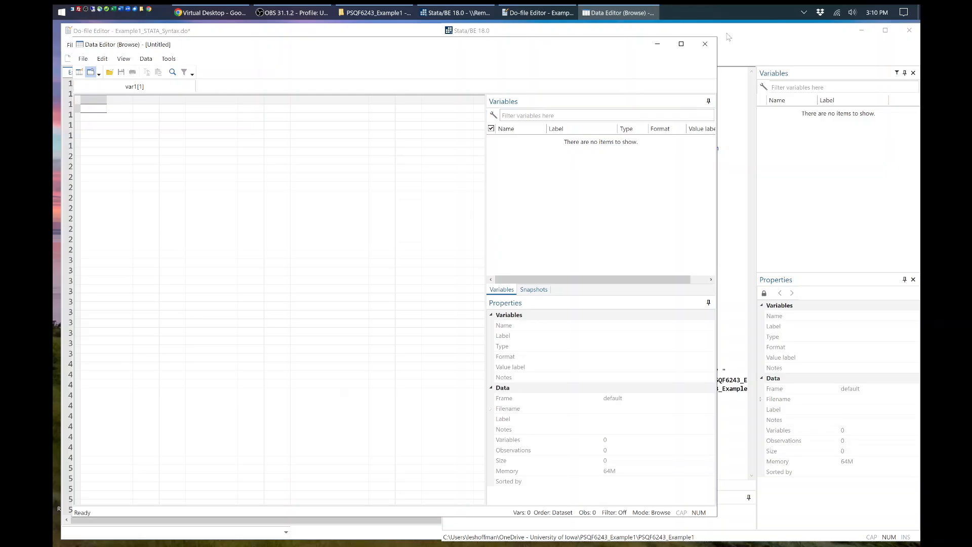
pyautogui.click(705, 43)
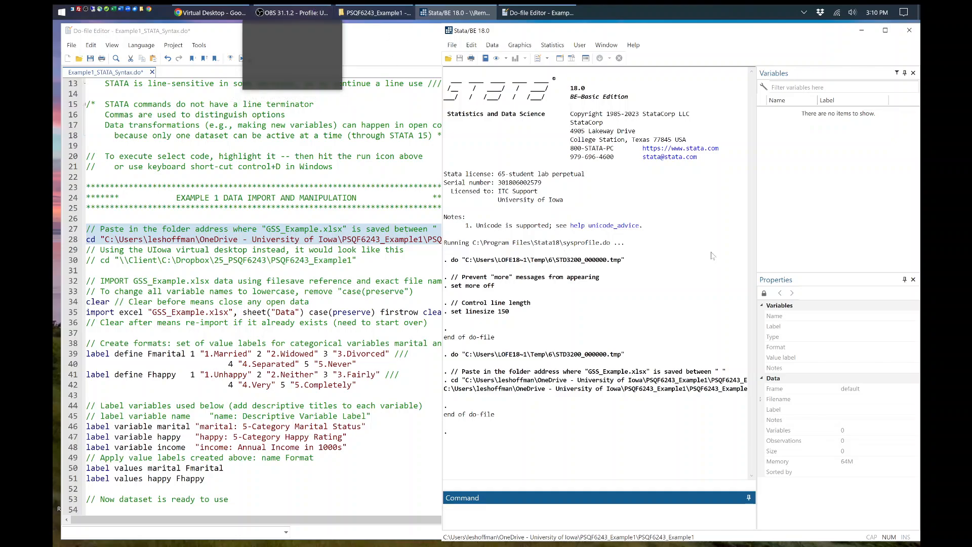
# - Widen the results area by narrowing the Variables pane, and highlight the executed cd command with its folder path in the output
pyautogui.moveTo(757, 241); pyautogui.dragTo(827, 227)
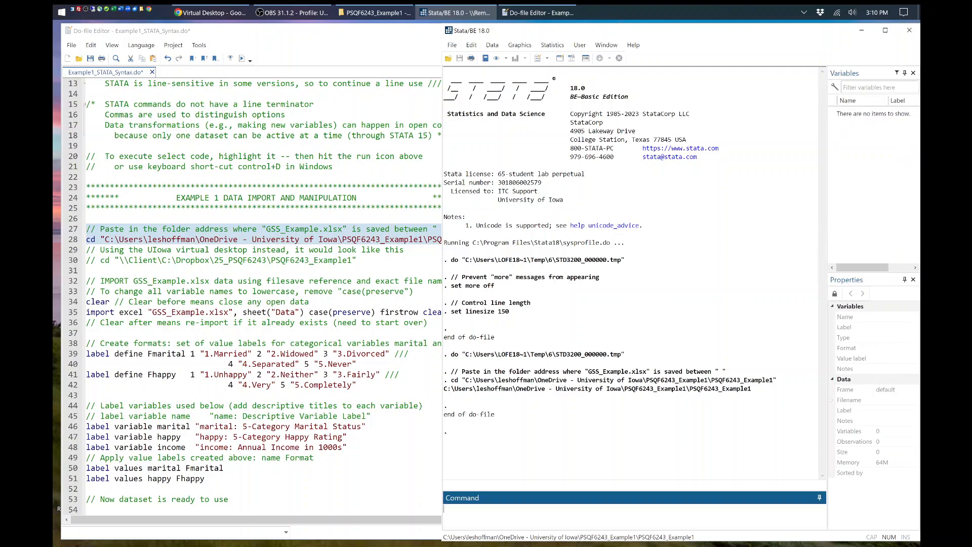
pyautogui.click(299, 12)
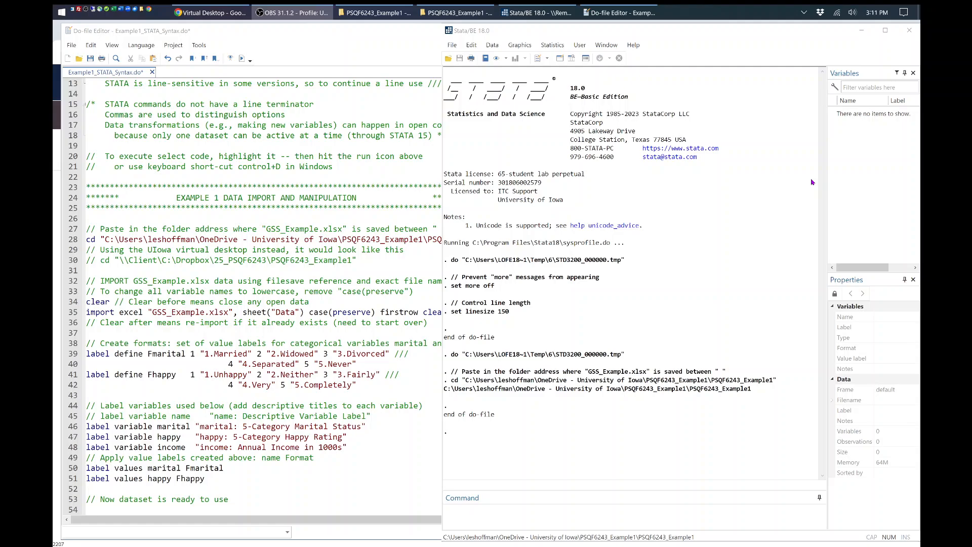
pyautogui.click(805, 85)
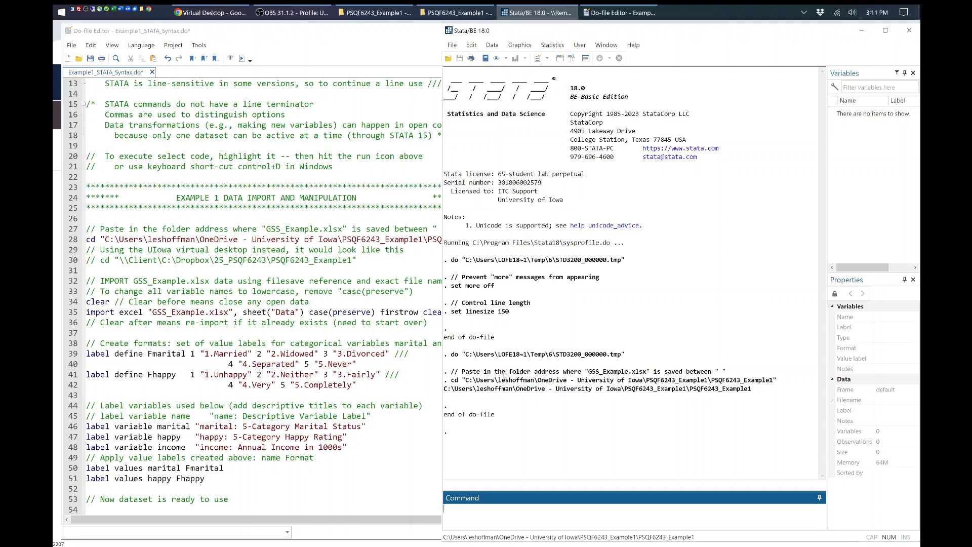
pyautogui.moveTo(452, 381); pyautogui.dragTo(760, 393)
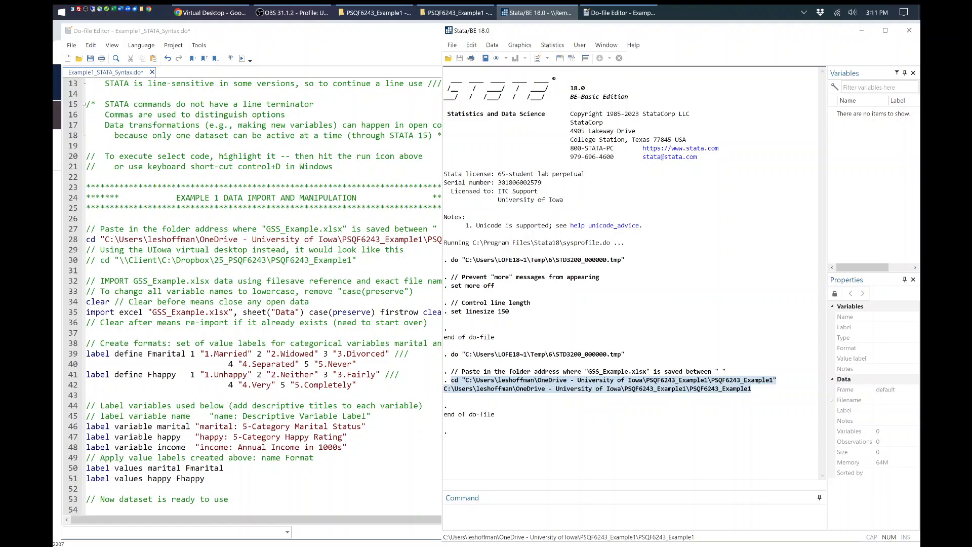
# - Execute lines 32 to 36 to import the Data sheet of GSS_Example.xlsx, and widen the Variables pane beside the results
pyautogui.moveTo(86, 281); pyautogui.dragTo(428, 323)
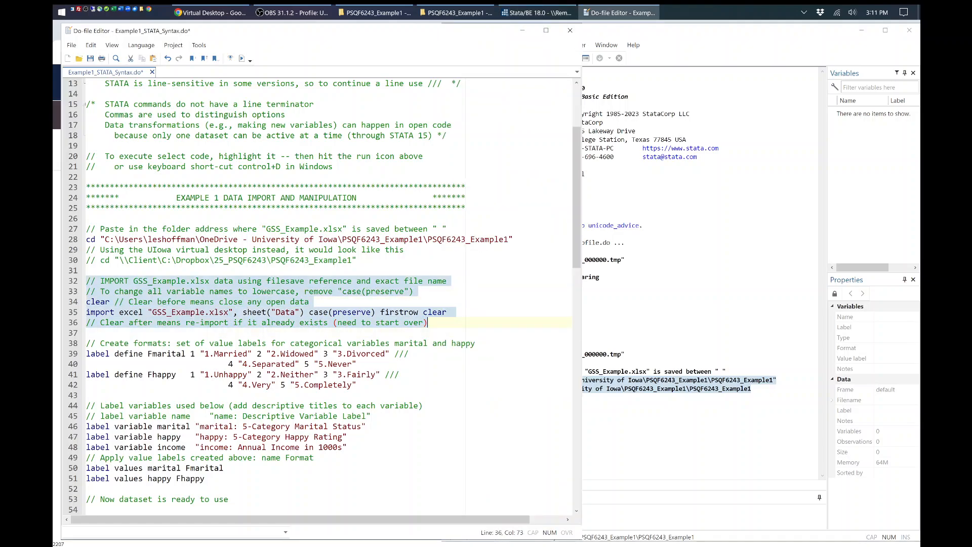
pyautogui.click(243, 59)
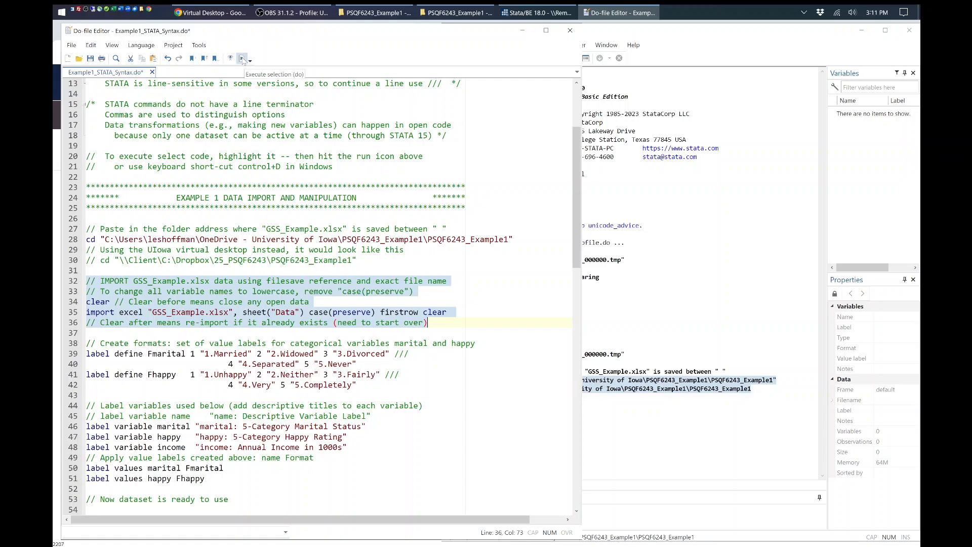
pyautogui.click(695, 199)
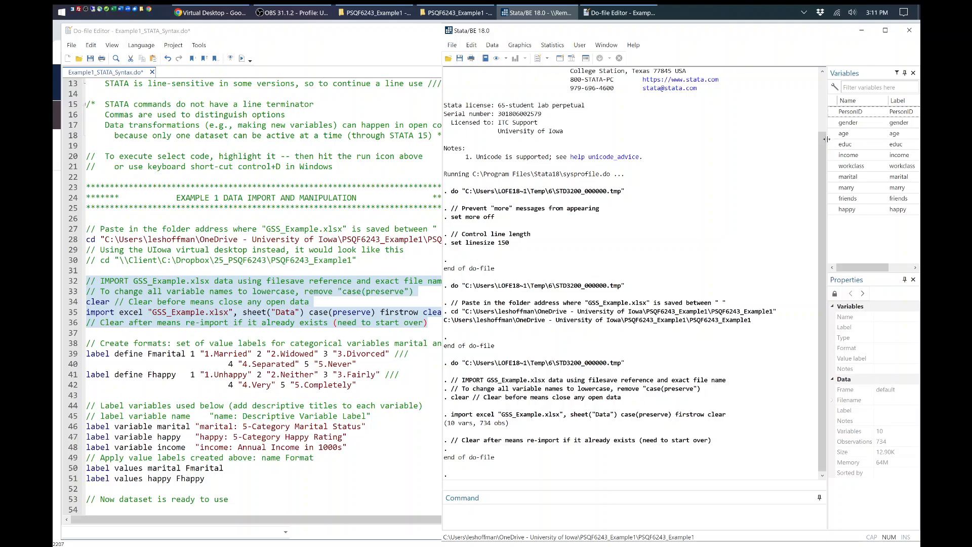
pyautogui.moveTo(826, 142); pyautogui.dragTo(748, 142)
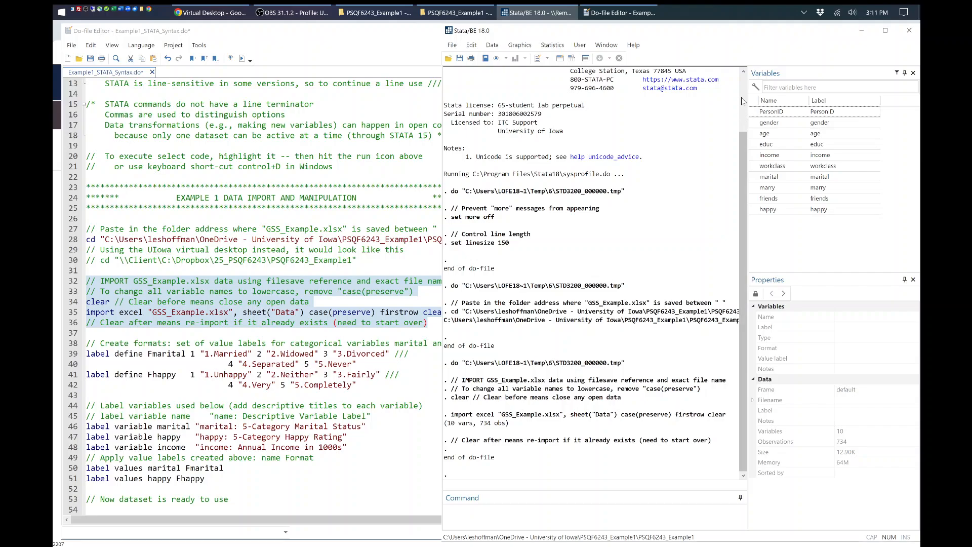
# - Browse the imported dataset and its variable list in the read-only Data Editor, and close it
pyautogui.click(492, 48)
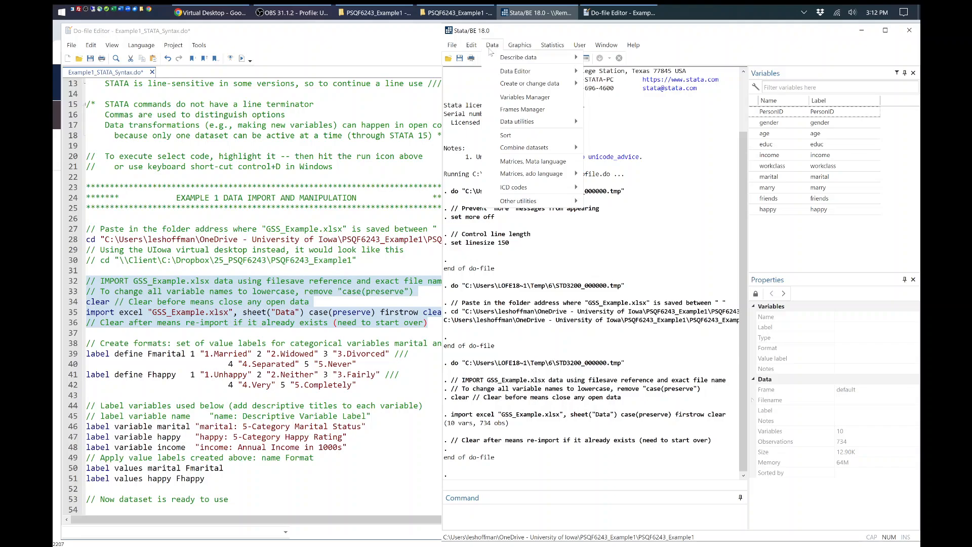
pyautogui.moveTo(515, 76)
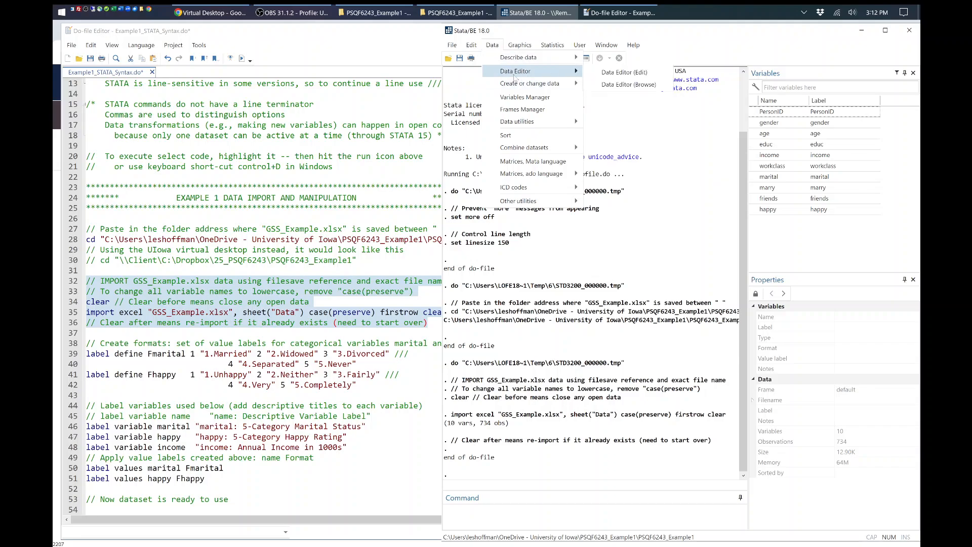
pyautogui.click(617, 86)
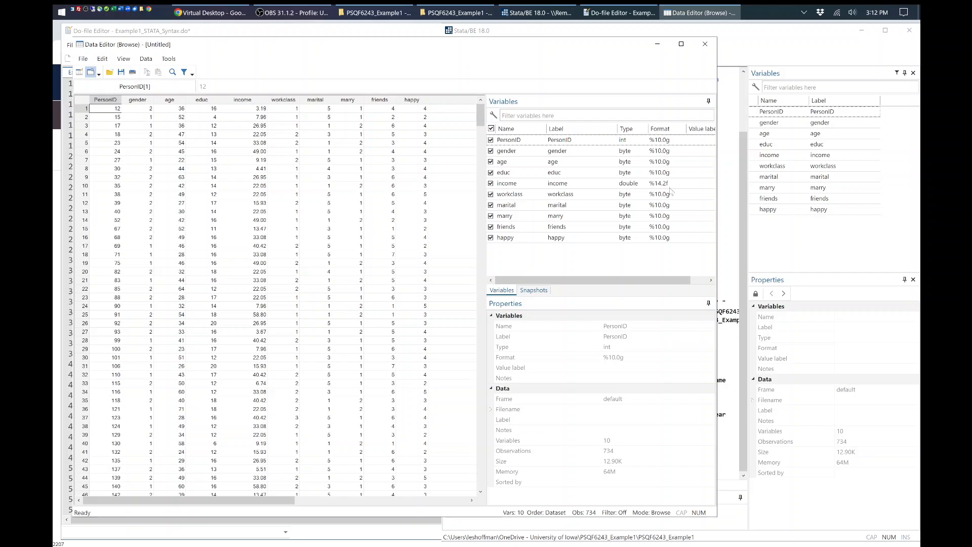
pyautogui.click(705, 44)
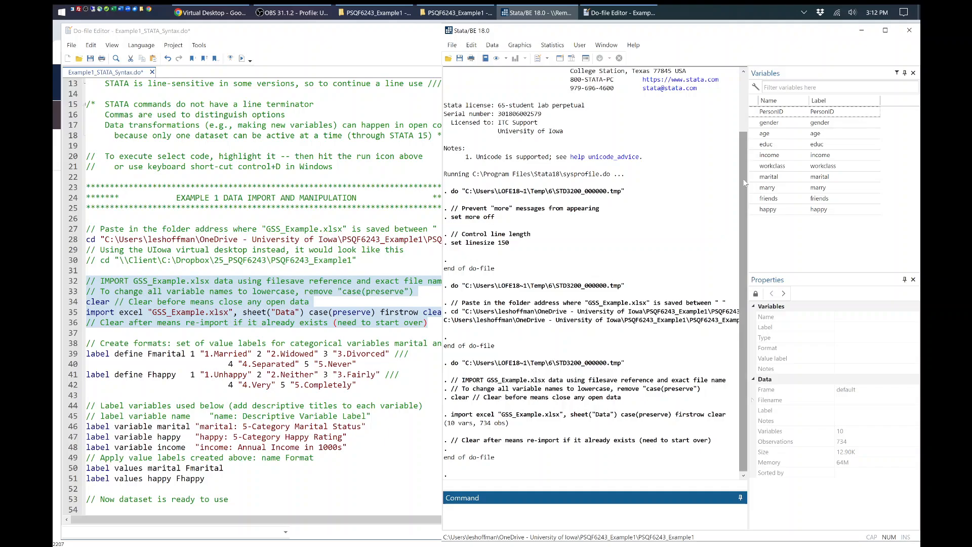
# - Widen the results area by narrowing the Variables pane, and clear all output from the Results window
pyautogui.moveTo(747, 181); pyautogui.dragTo(827, 177)
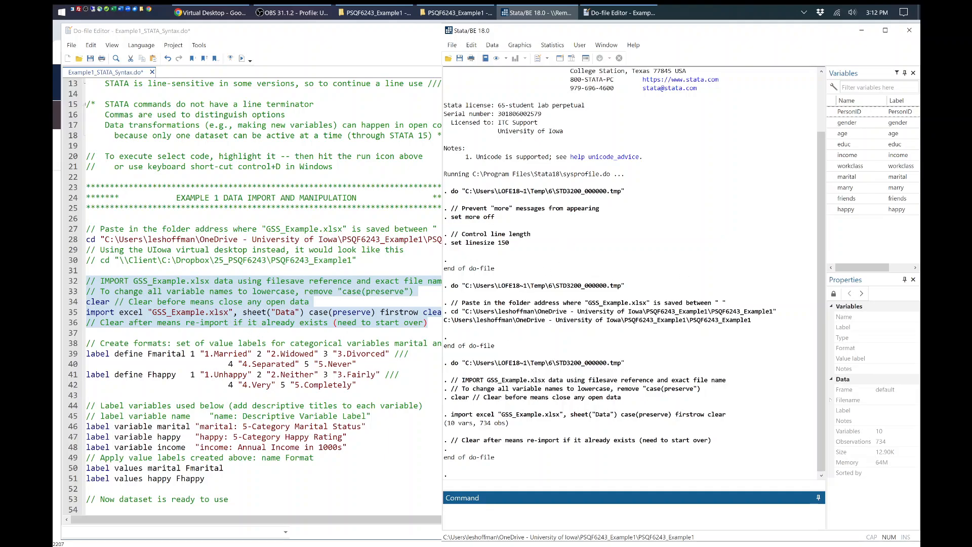
pyautogui.click(573, 186)
pyautogui.scroll(3, 571, 175)
pyautogui.scroll(-3, 570, 172)
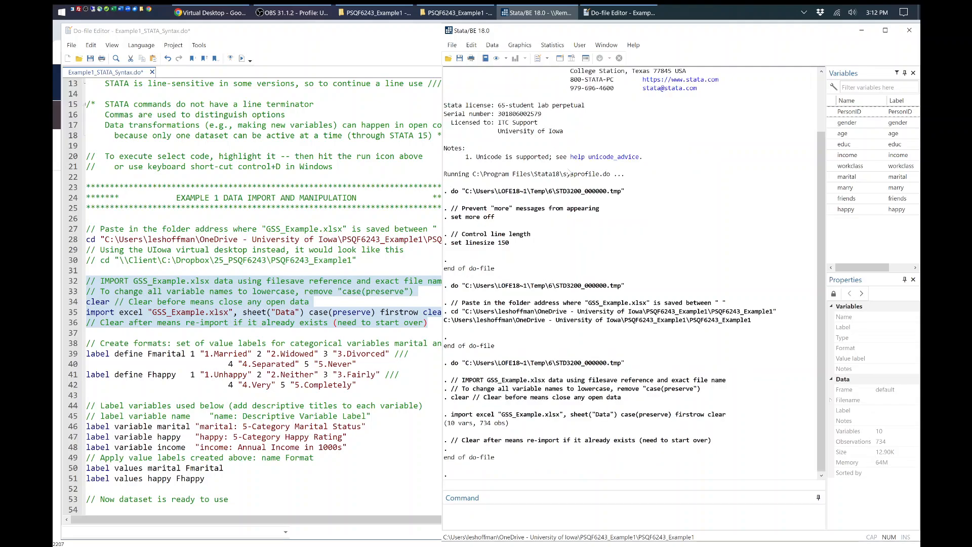
pyautogui.scroll(3, 564, 168)
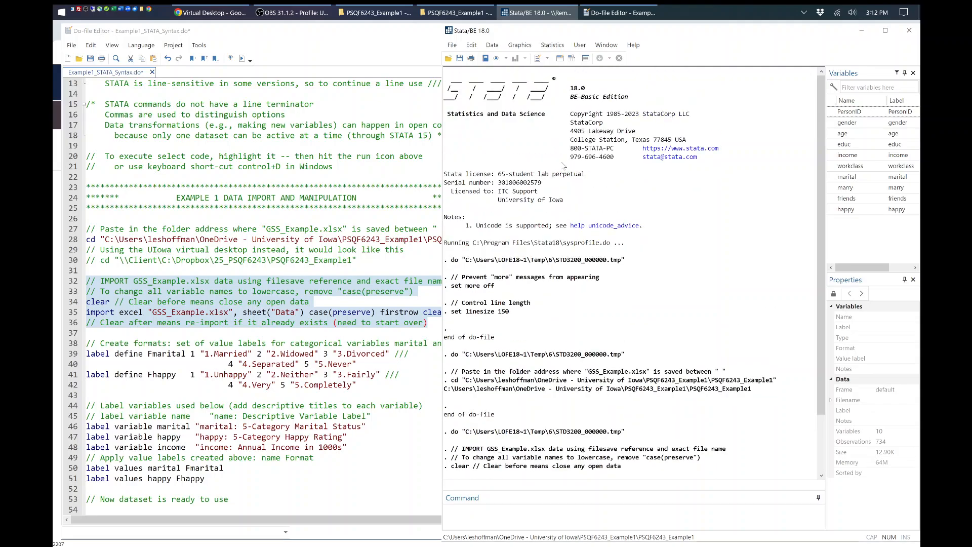
pyautogui.scroll(-3, 564, 167)
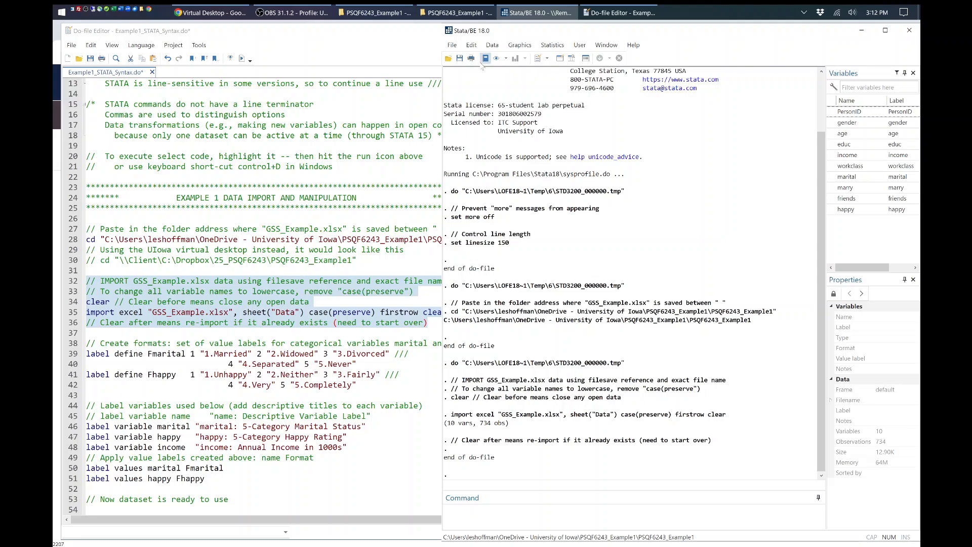
pyautogui.click(471, 45)
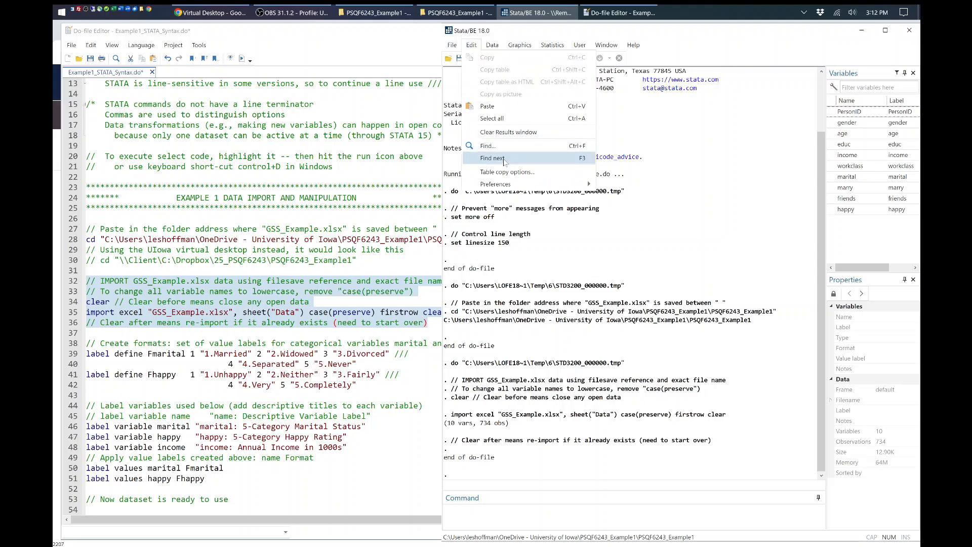
pyautogui.click(507, 132)
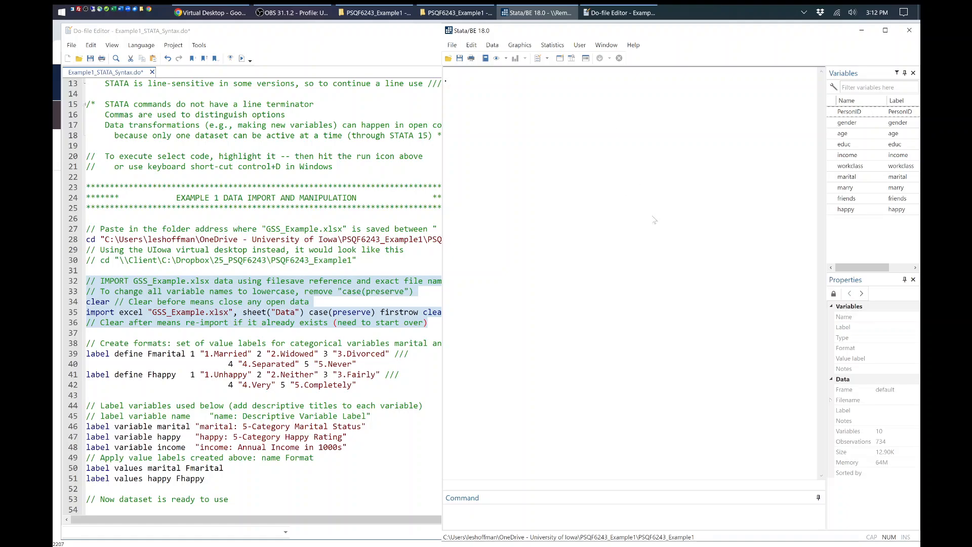
# - Highlight the label define commands for Fmarital and Fhappy on lines 39 to 42 of the do-file
pyautogui.click(301, 260)
pyautogui.scroll(-1, 301, 261)
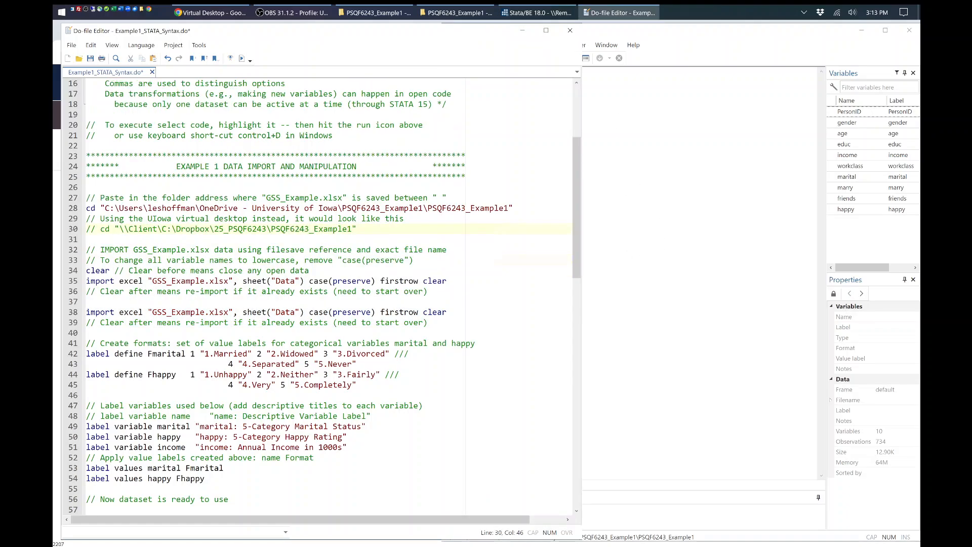
pyautogui.scroll(-1, 319, 294)
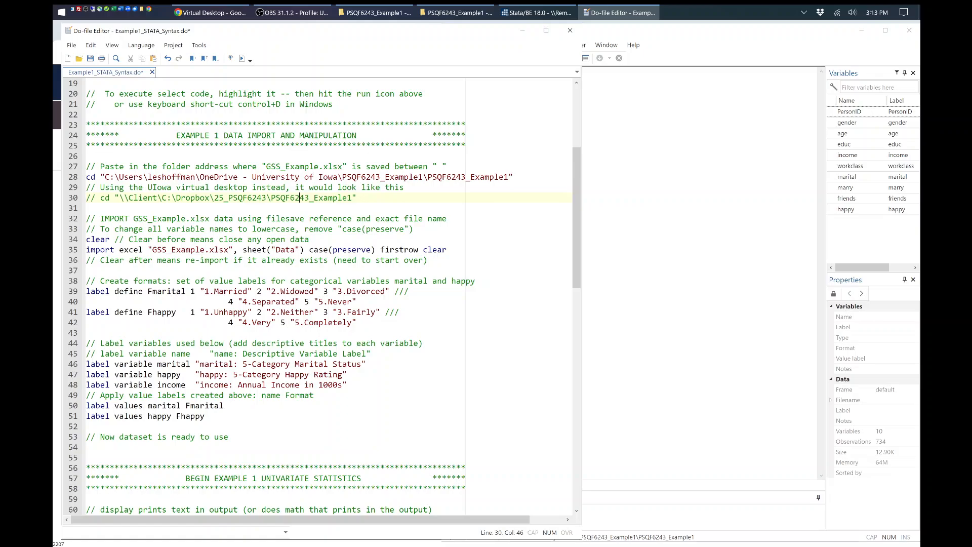
pyautogui.scroll(-1, 319, 293)
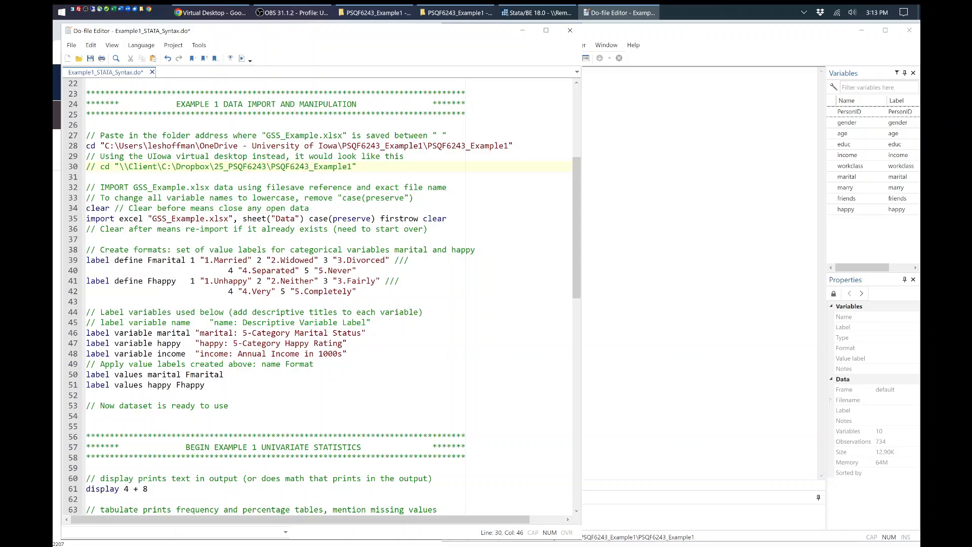
pyautogui.moveTo(133, 303); pyautogui.dragTo(86, 261)
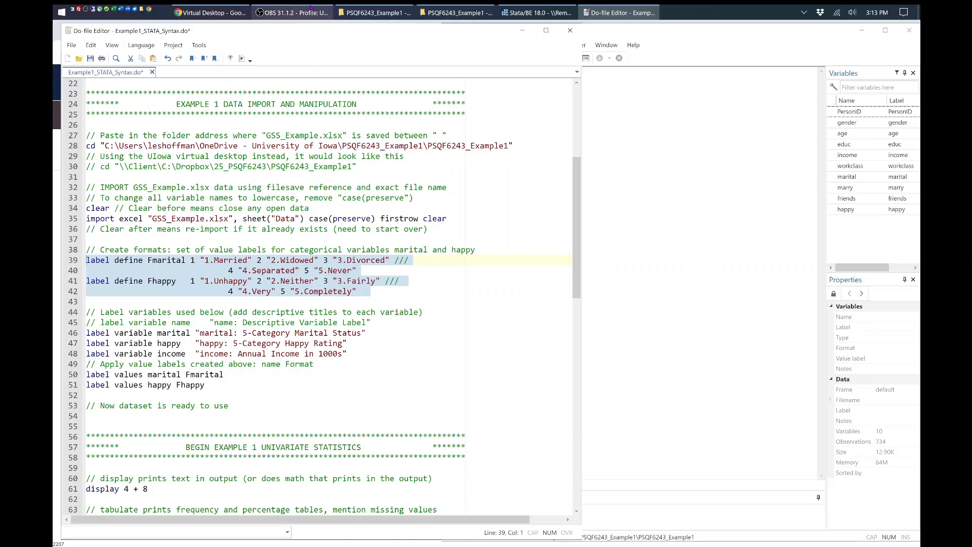
pyautogui.click(322, 14)
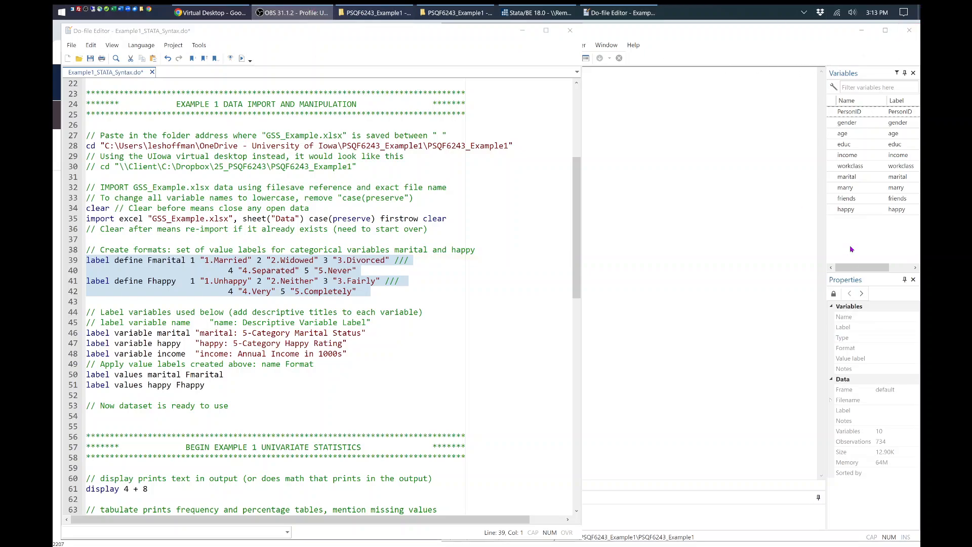
pyautogui.click(762, 114)
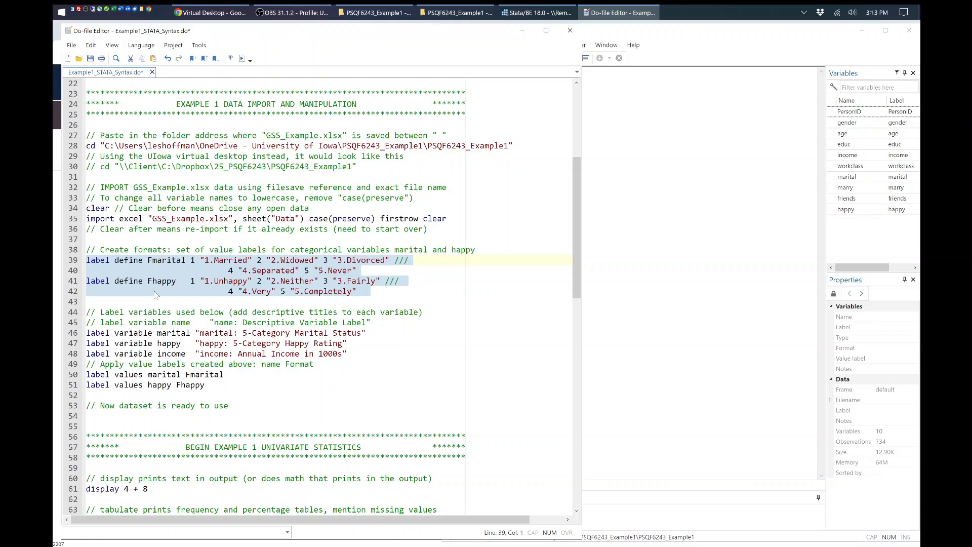
# - Highlight the label define command words at the start of line 39
pyautogui.click(162, 260)
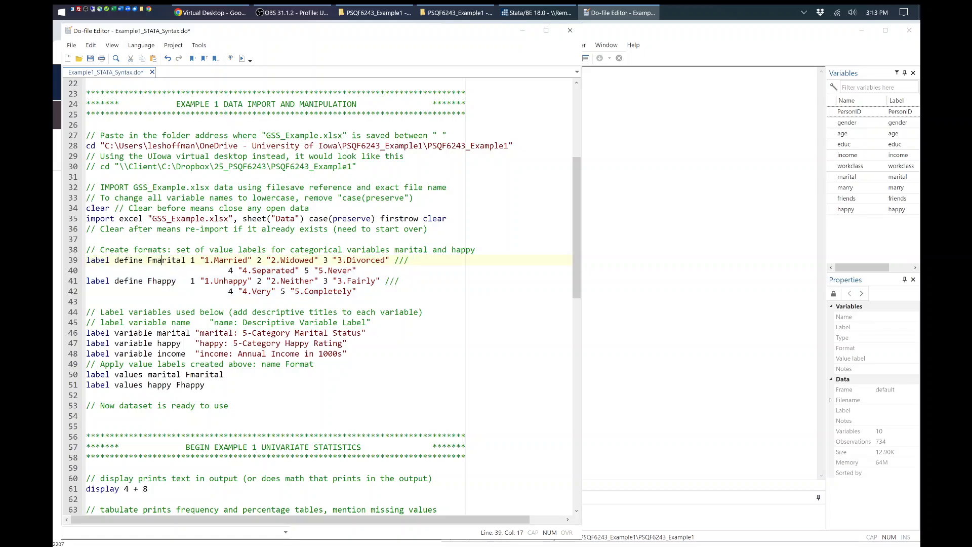
pyautogui.hotkey('shift', 'Right')
pyautogui.hotkey('shift', 'Right')
pyautogui.hotkey('shift', 'Right')
pyautogui.hotkey('shift', 'Right')
pyautogui.hotkey('shift', 'Right')
pyautogui.hotkey('shift', 'Right')
pyautogui.hotkey('shift', 'Right')
pyautogui.hotkey('shift', 'Left')
pyautogui.hotkey('shift', 'Left')
pyautogui.hotkey('shift', 'Left')
pyautogui.hotkey('shift', 'Left')
pyautogui.hotkey('shift', 'Left')
pyautogui.hotkey('shift', 'Left')
pyautogui.hotkey('shift', 'Left')
pyautogui.hotkey('shift', 'Left')
pyautogui.hotkey('shift', 'Left')
pyautogui.hotkey('shift', 'Left')
pyautogui.hotkey('shift', 'Left')
pyautogui.hotkey('shift', 'Left')
pyautogui.hotkey('shift', 'Left')
pyautogui.hotkey('shift', 'Left')
pyautogui.hotkey('shift', 'Left')
pyautogui.hotkey('shift', 'Left')
pyautogui.hotkey('shift', 'Left')
pyautogui.hotkey('shift', 'Left')
pyautogui.hotkey('shift', 'Left')
pyautogui.hotkey('shift', 'Left')
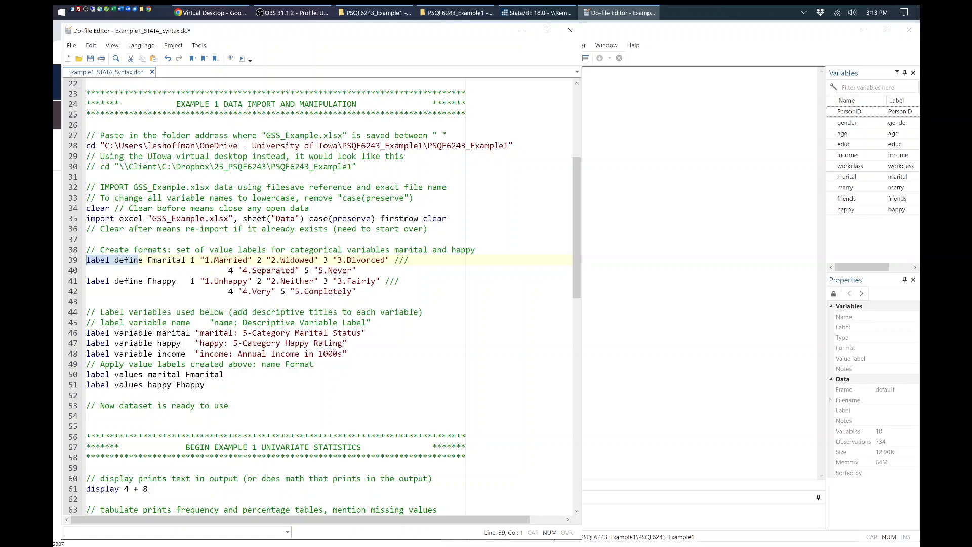
# - Highlight the Fmarital name and its value labels on lines 39 to 40, and the Fhappy value labels on lines 41 to 42
pyautogui.doubleClick(173, 260)
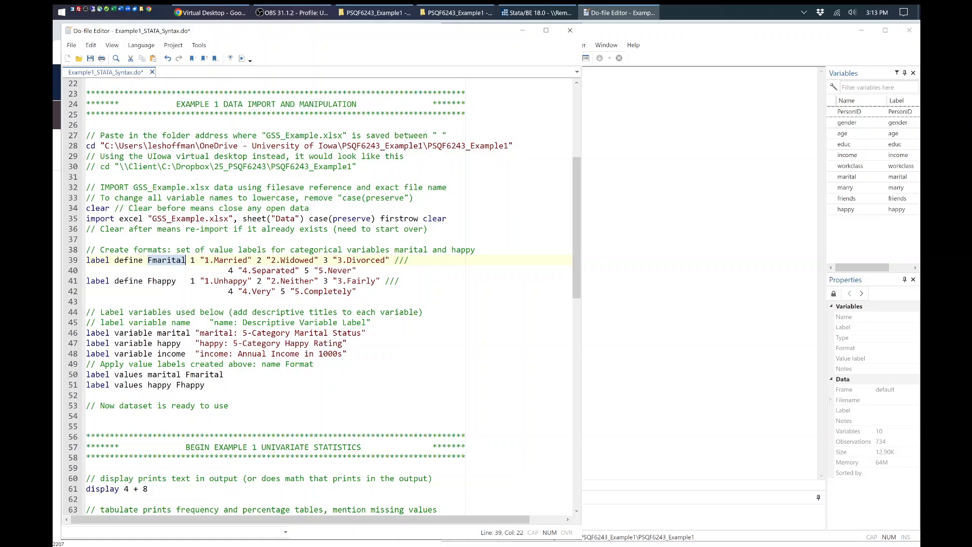
pyautogui.click(193, 261)
pyautogui.moveTo(204, 261); pyautogui.dragTo(315, 261)
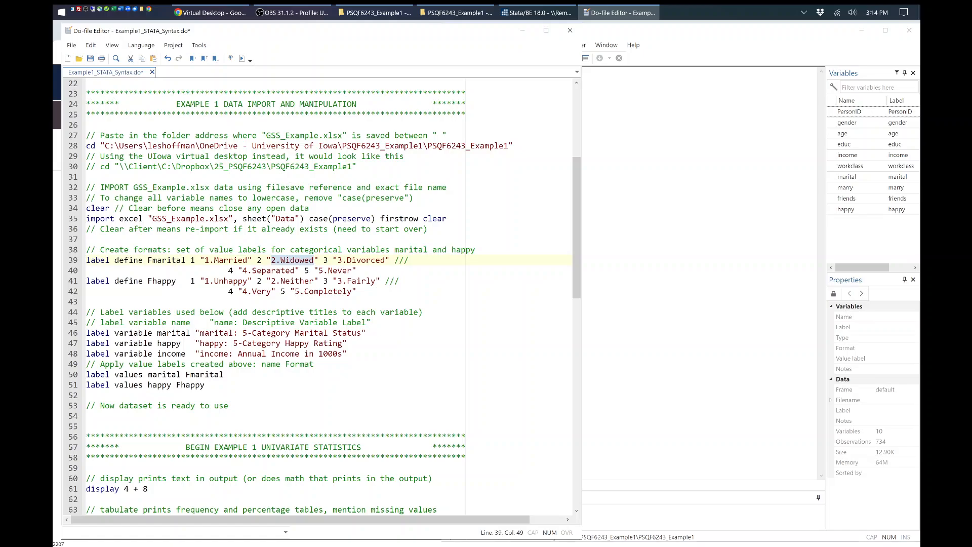
pyautogui.moveTo(395, 259); pyautogui.dragTo(191, 260)
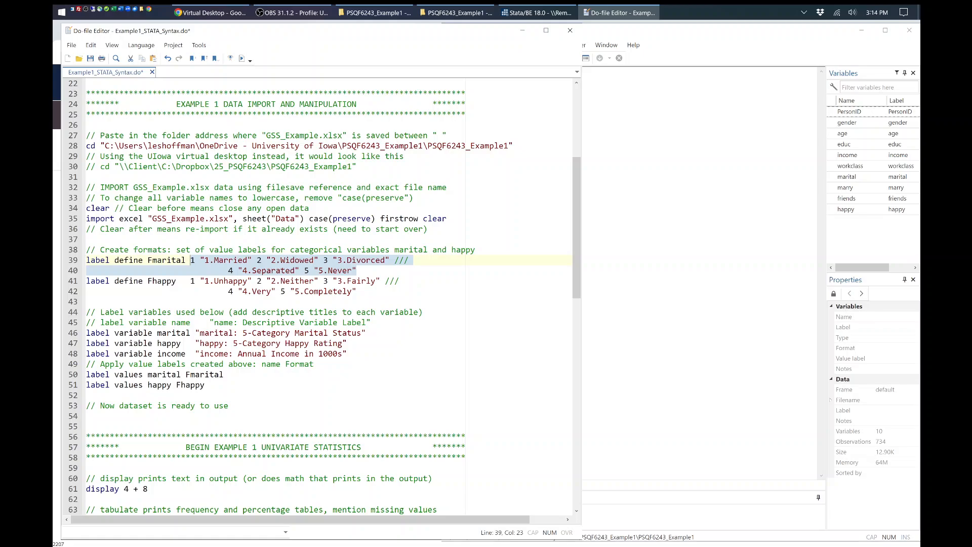
pyautogui.moveTo(191, 281); pyautogui.dragTo(352, 291)
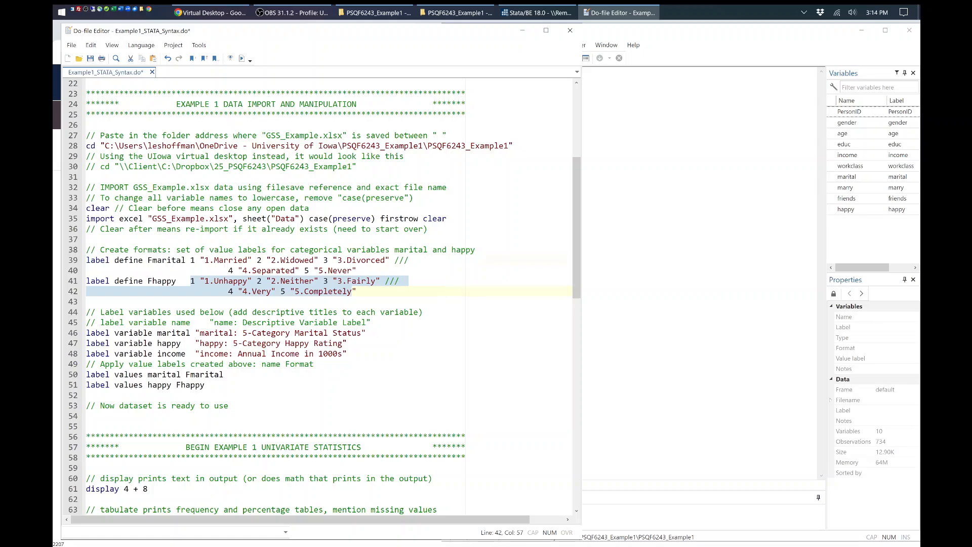
# - Highlight the marital variable name and its descriptive label text in the label variable command on line 46
pyautogui.scroll(-2, 324, 297)
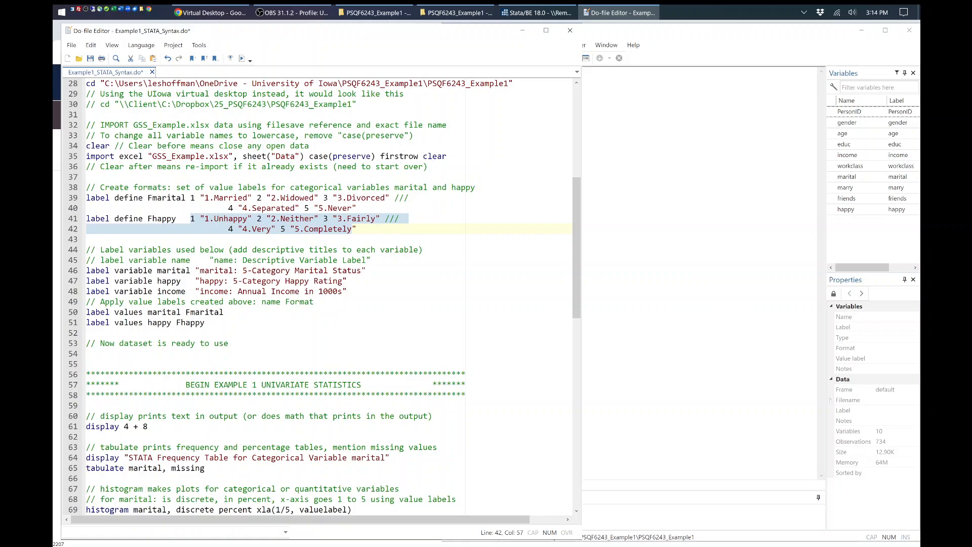
pyautogui.doubleClick(174, 271)
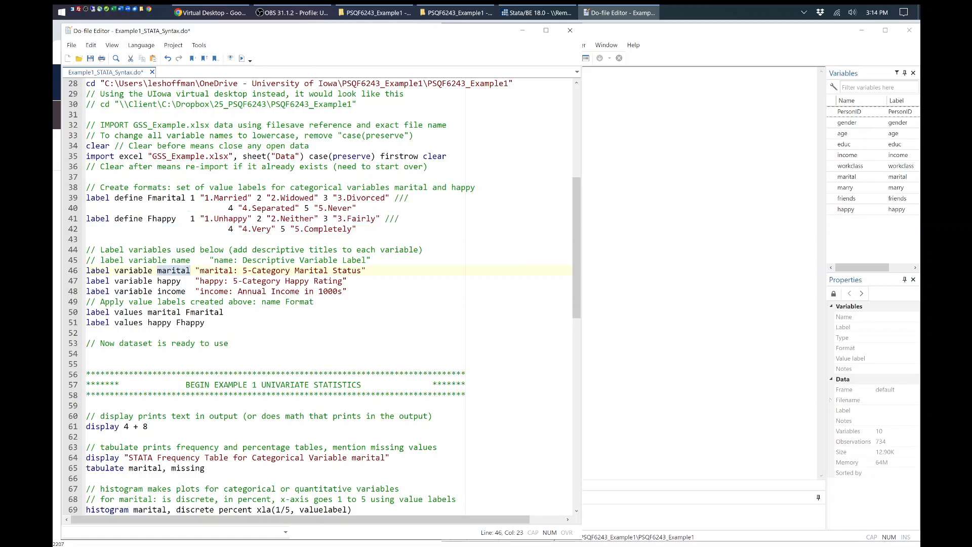
pyautogui.moveTo(200, 271); pyautogui.dragTo(361, 271)
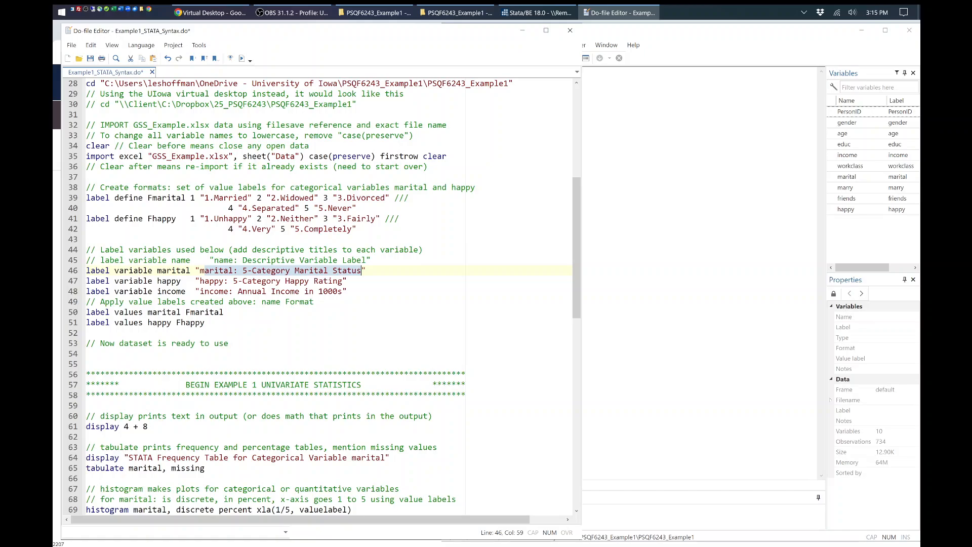
# - Highlight the label define block on lines 39 to 42, the Fmarital value labels, and the marital and happy names on lines 50 and 51
pyautogui.moveTo(357, 229); pyautogui.dragTo(115, 199)
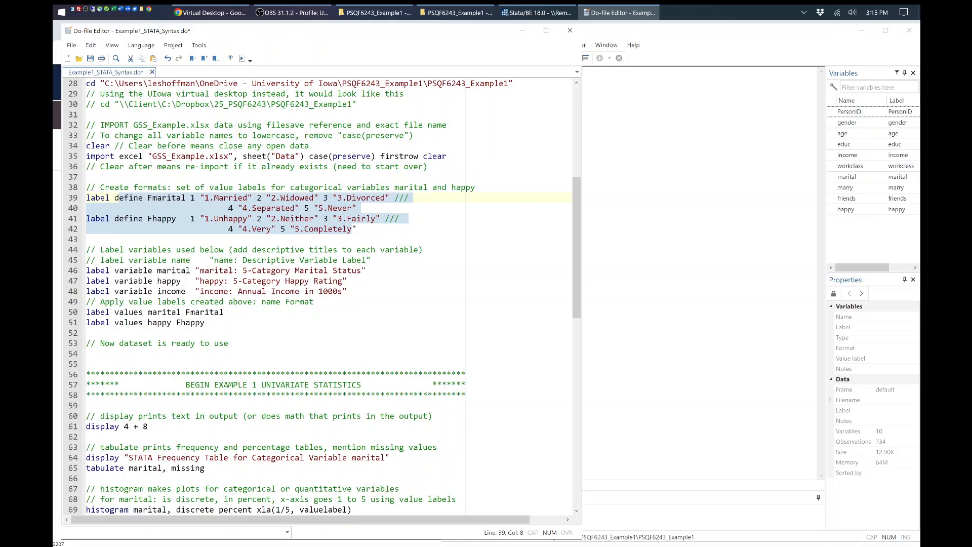
pyautogui.doubleClick(164, 312)
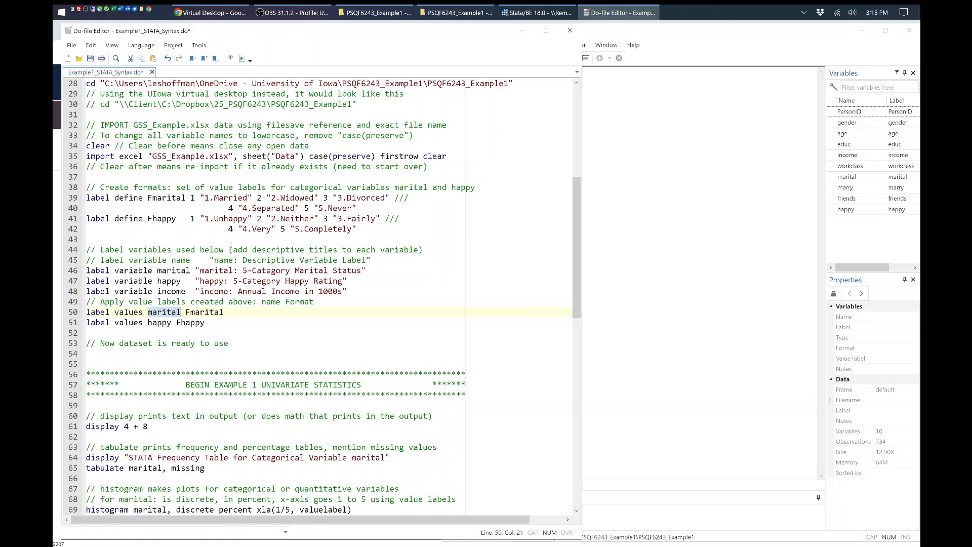
pyautogui.moveTo(358, 209); pyautogui.dragTo(191, 198)
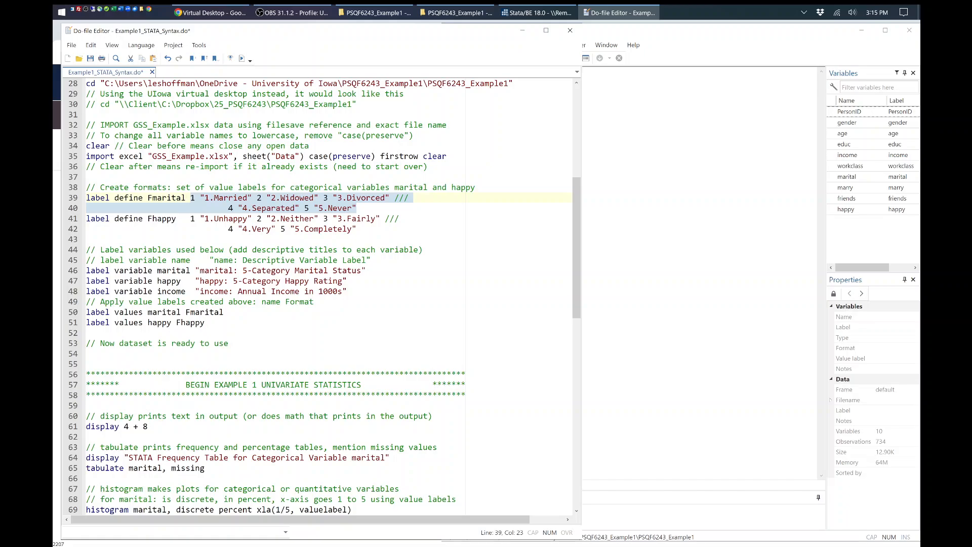
pyautogui.doubleClick(161, 323)
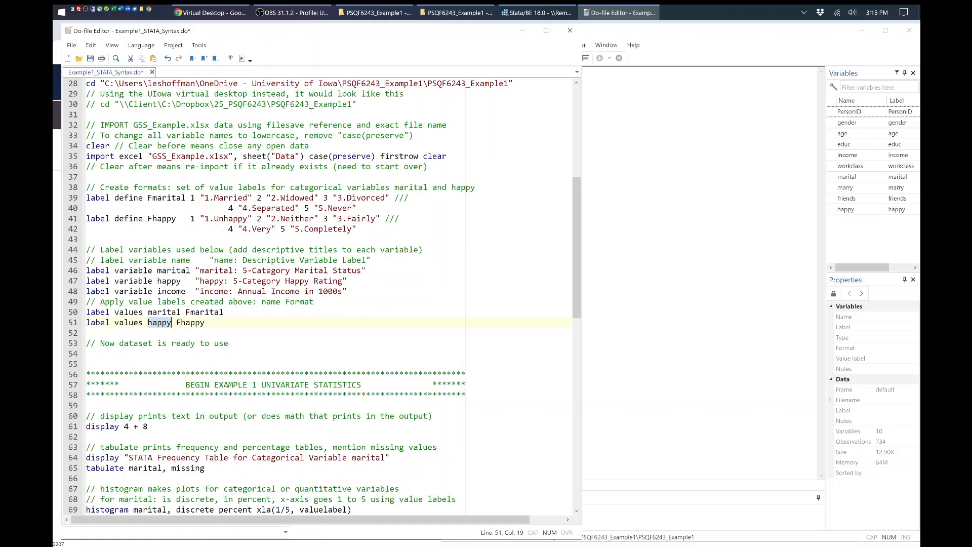
# - Run the value label and variable label commands on lines 38 to 51 and bring the Stata results window forward
pyautogui.moveTo(205, 323); pyautogui.dragTo(86, 187)
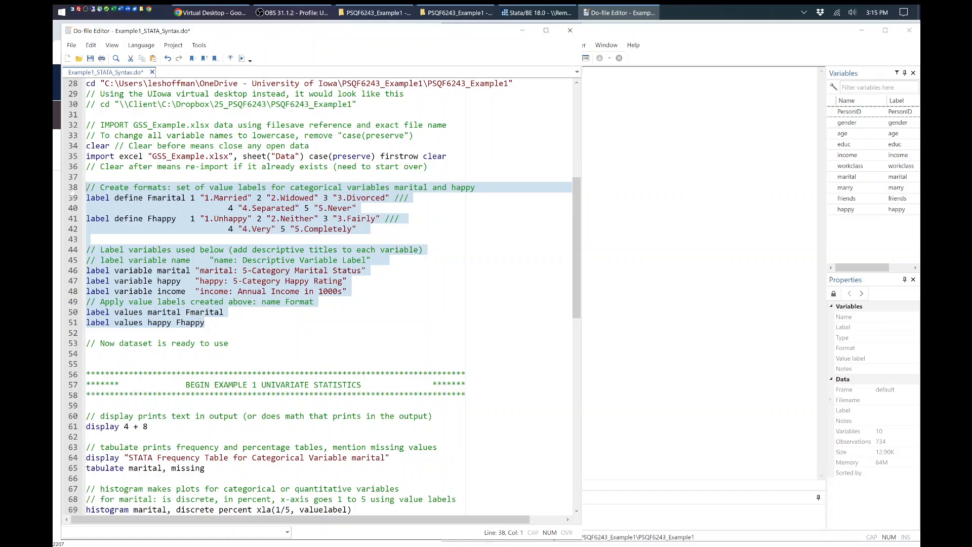
pyautogui.hotkey('ctrl', 'd')
pyautogui.click(693, 200)
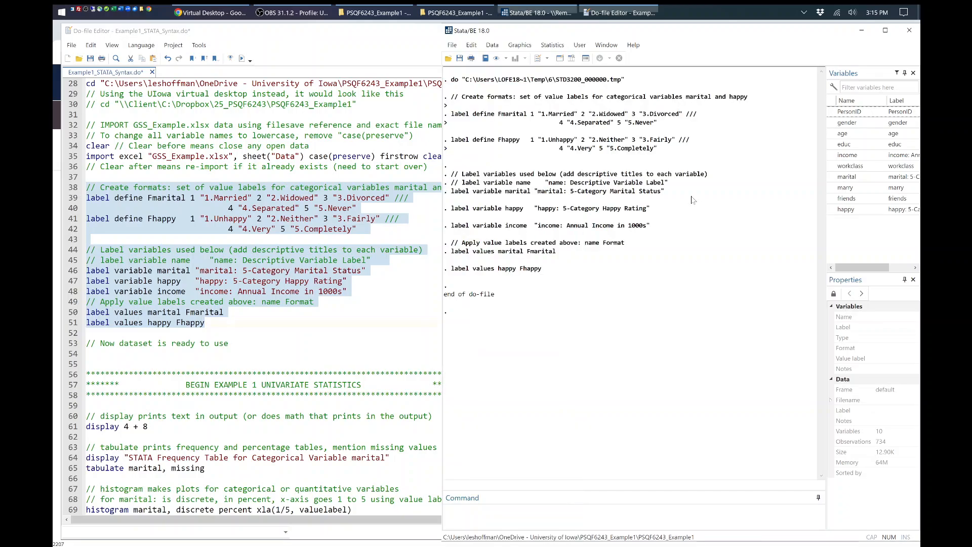
# - Select the happy variable, widen the Variables pane to read the labels in full, and narrow it again
pyautogui.doubleClick(831, 209)
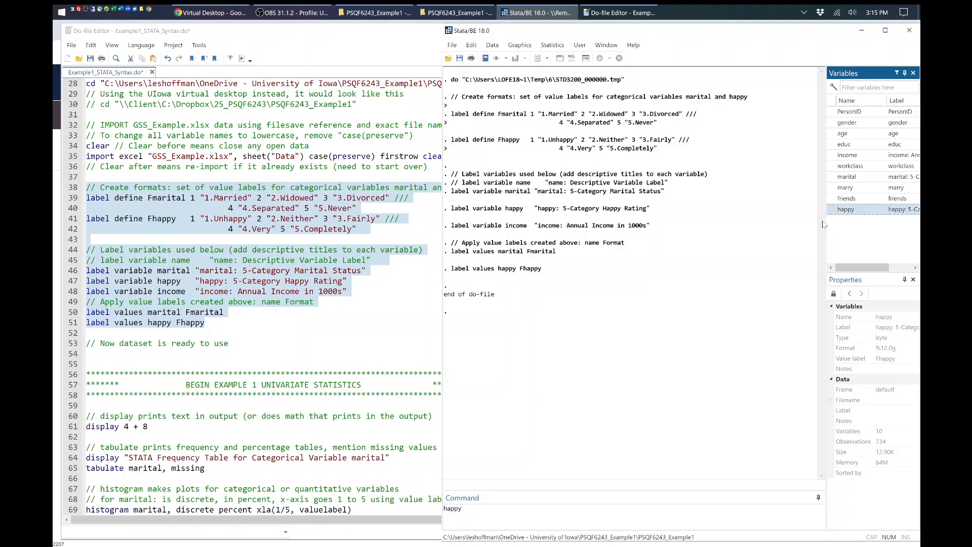
pyautogui.moveTo(823, 224); pyautogui.dragTo(639, 237)
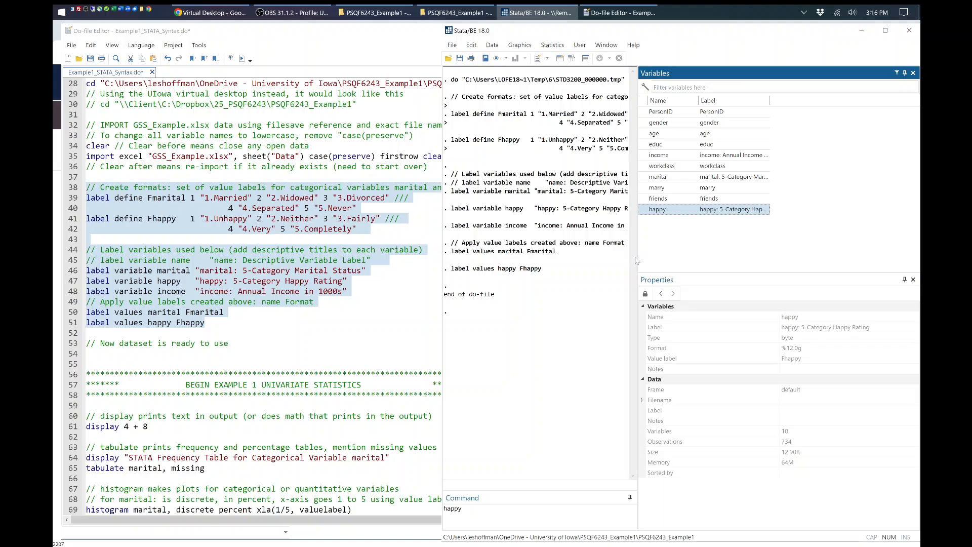
pyautogui.moveTo(638, 253); pyautogui.dragTo(815, 252)
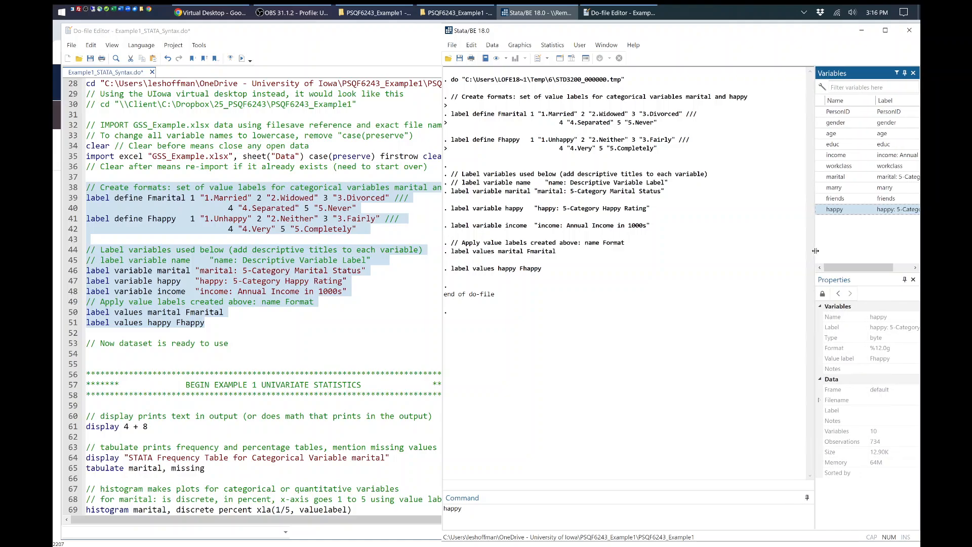
# - Highlight the "Now dataset is ready to use" comment on line 53 and the data import and manipulation section on lines 23 to 50
pyautogui.moveTo(229, 343); pyautogui.dragTo(86, 343)
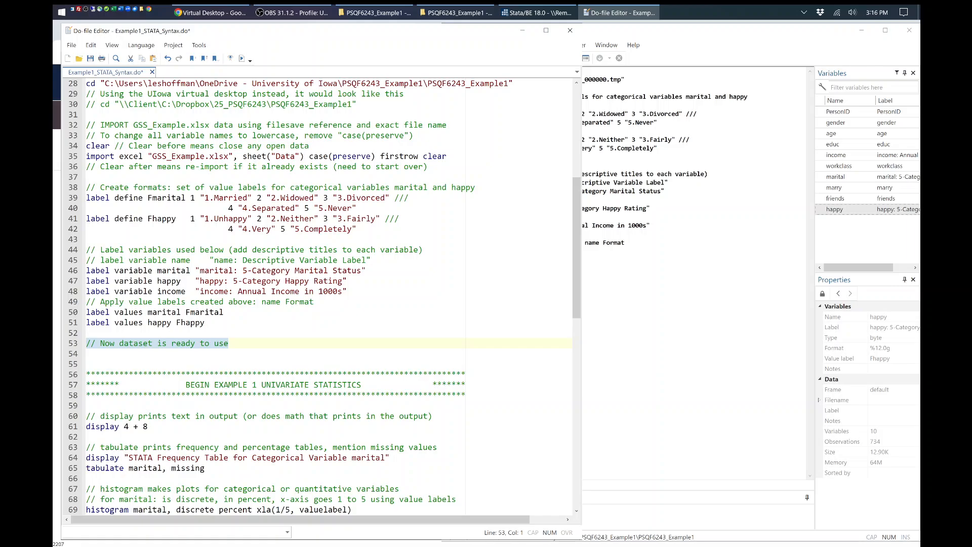
pyautogui.scroll(2, 324, 296)
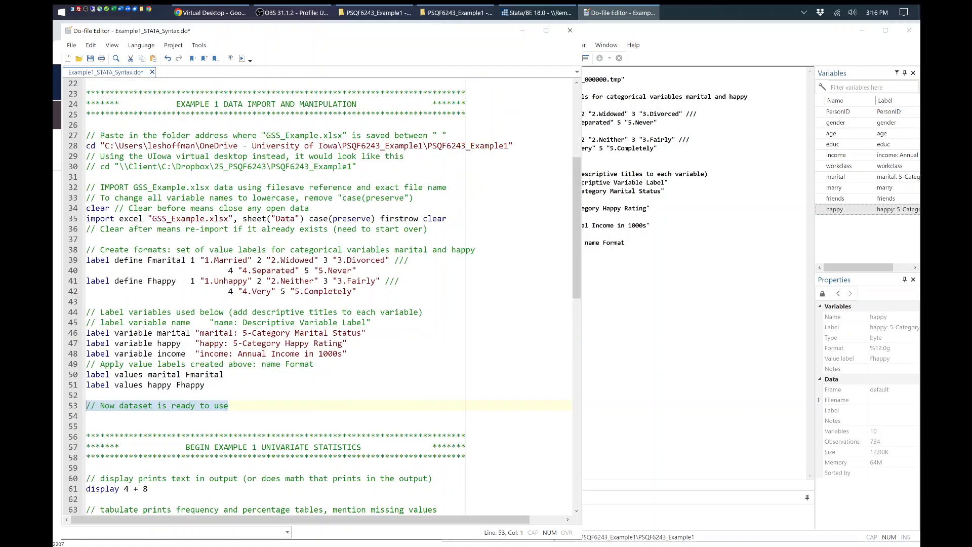
pyautogui.moveTo(111, 92); pyautogui.dragTo(223, 374)
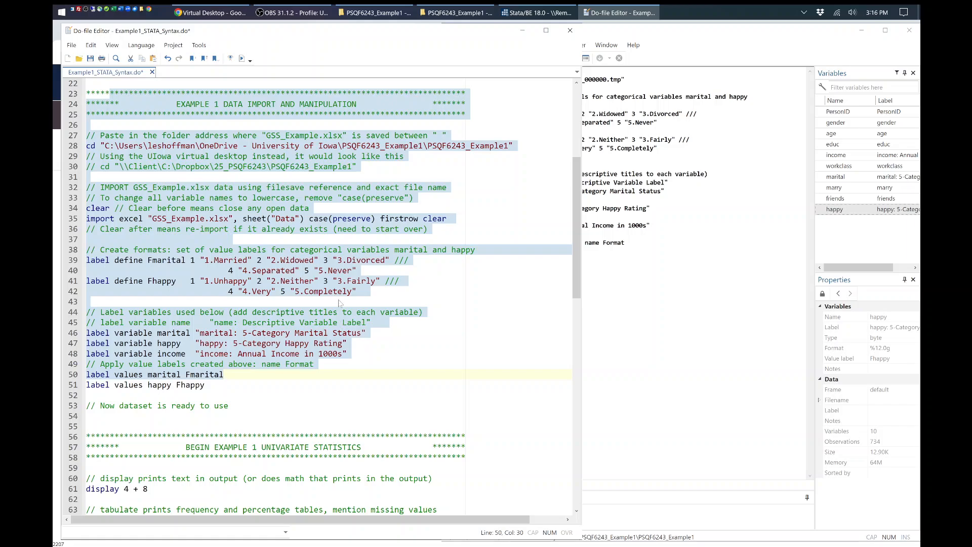
pyautogui.click(309, 209)
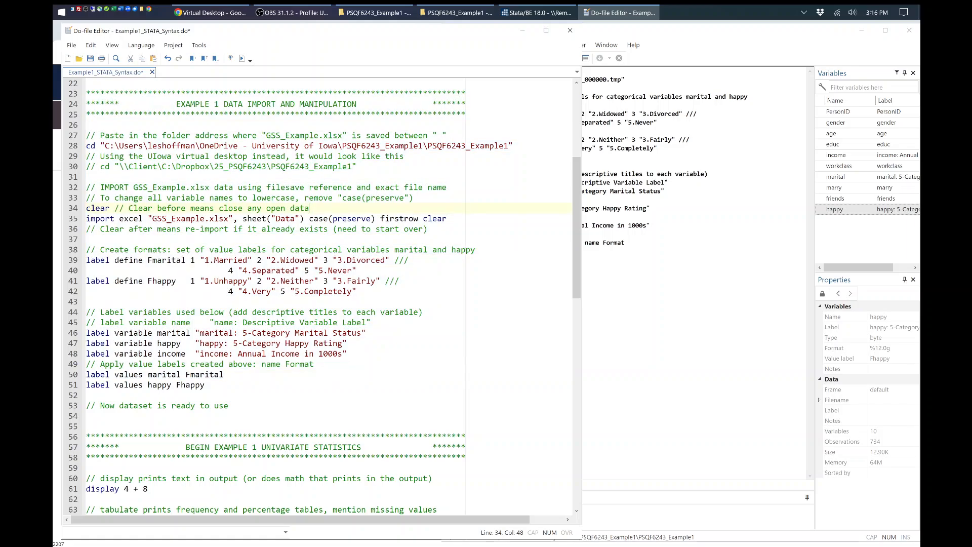
# - Highlight the folder path in the cd command on line 28 and the GSS_Example.xlsx file name on line 35
pyautogui.click(104, 146)
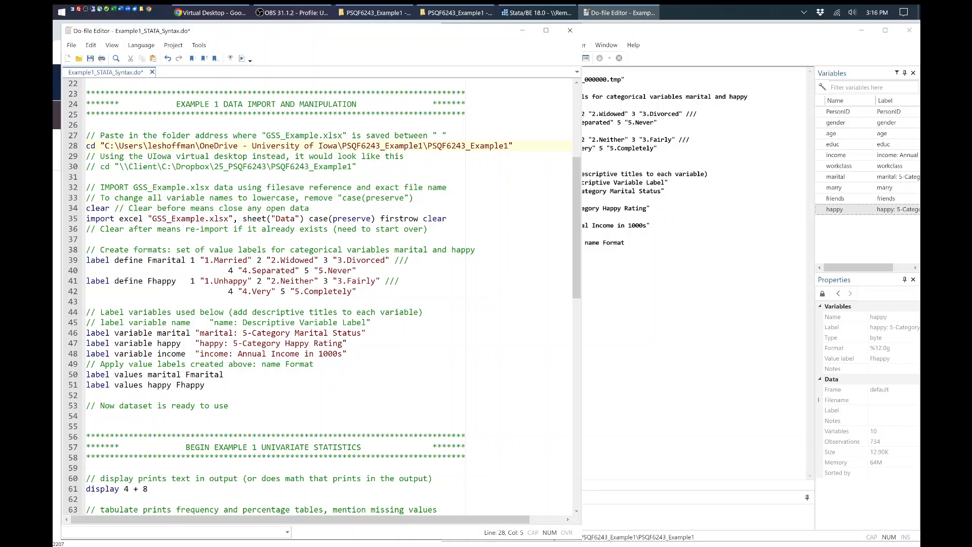
pyautogui.moveTo(104, 146); pyautogui.dragTo(513, 148)
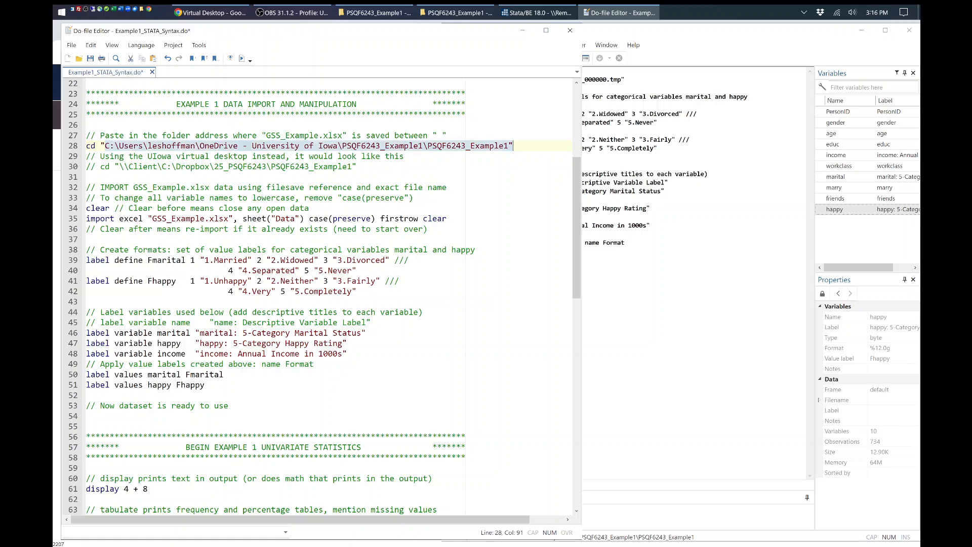
pyautogui.moveTo(151, 218); pyautogui.dragTo(234, 219)
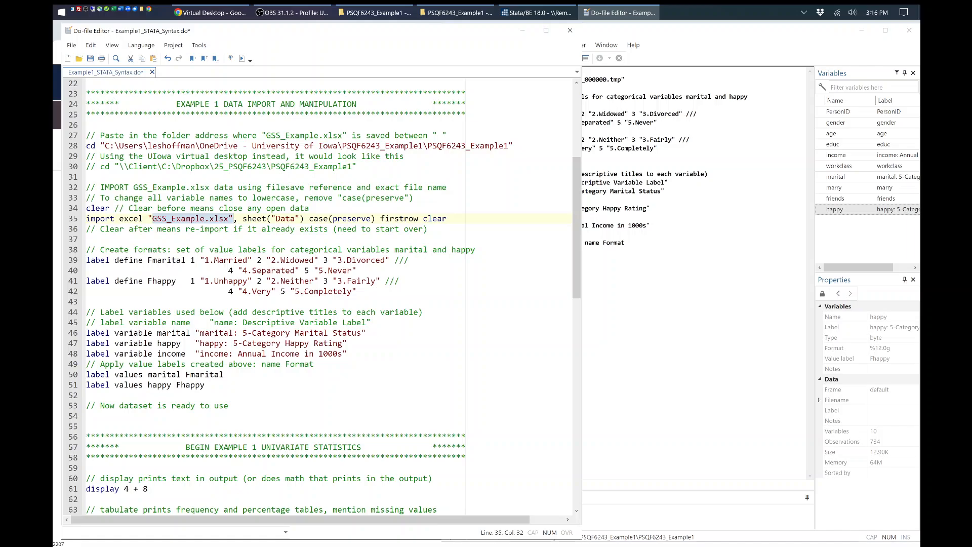
# - Run the display 4 + 8 command on line 61 of the univariate statistics section and bring the results forward
pyautogui.scroll(-1, 234, 218)
pyautogui.scroll(-8, 324, 296)
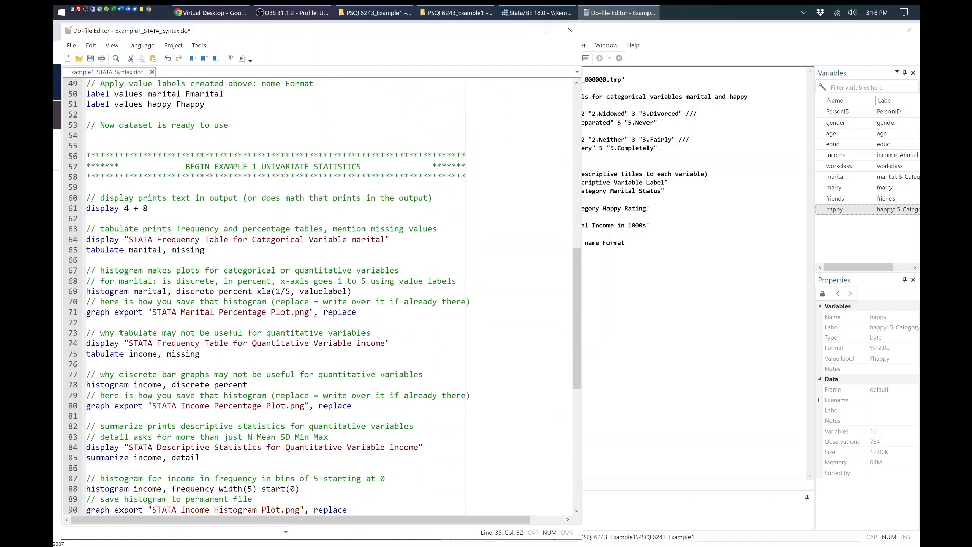
pyautogui.scroll(-1, 324, 297)
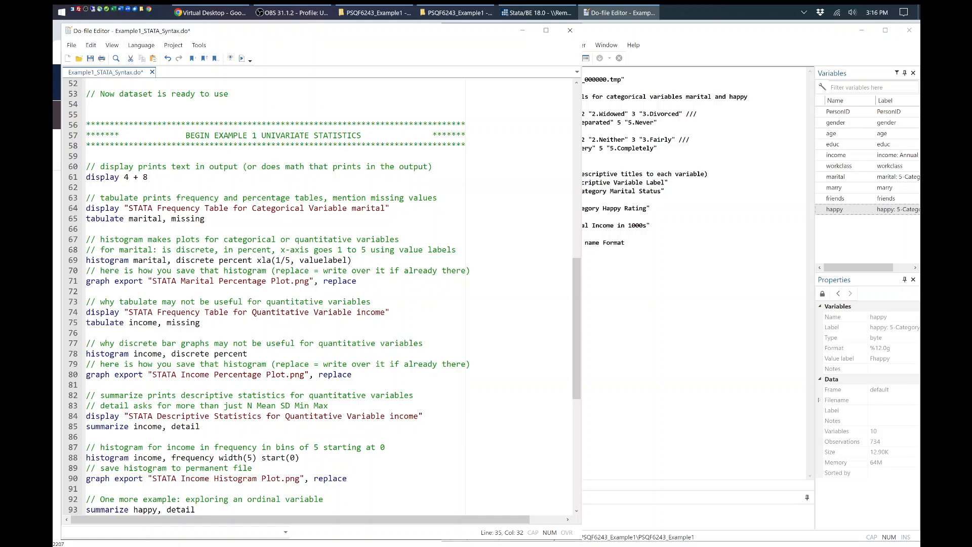
pyautogui.moveTo(148, 177); pyautogui.dragTo(85, 177)
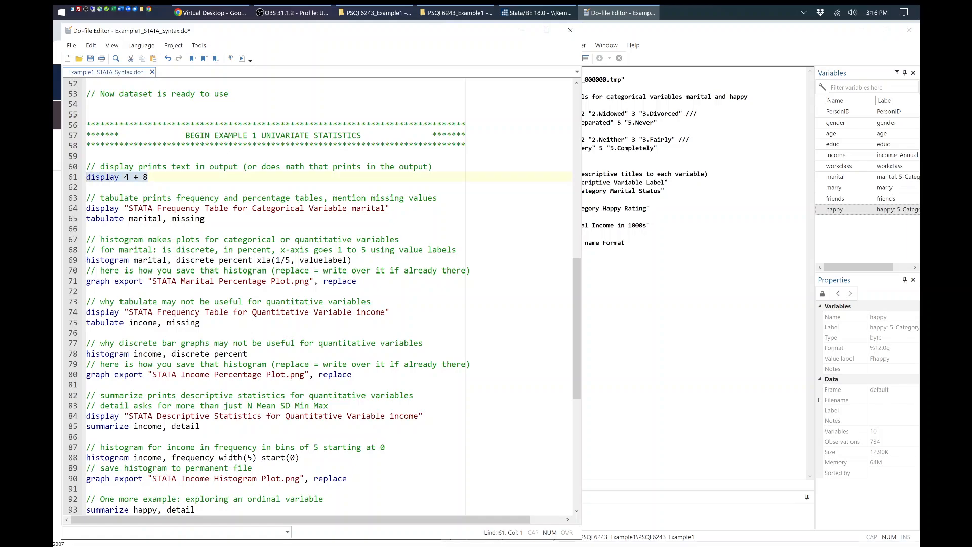
pyautogui.hotkey('ctrl', 'd')
pyautogui.click(694, 194)
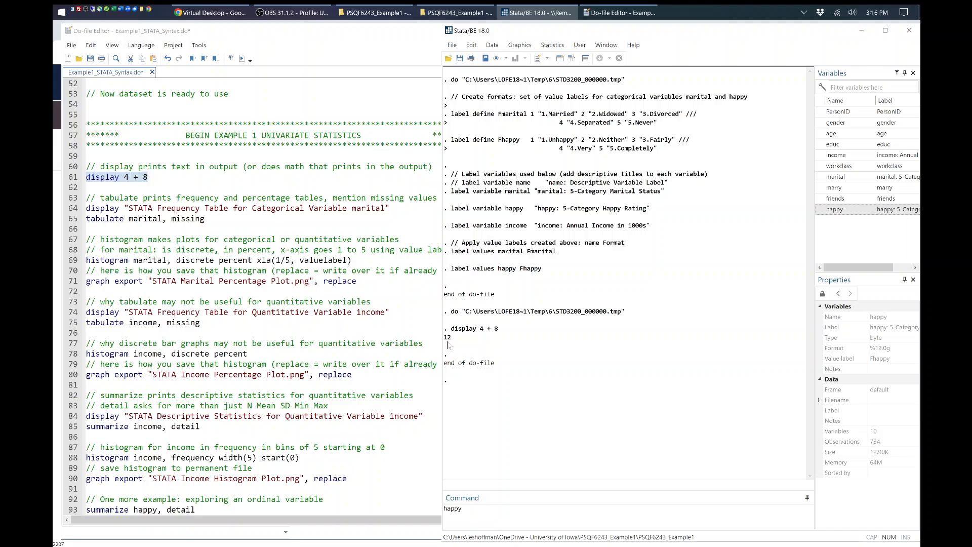
# - Shrink the Stata main window to uncover more of the do-file, and narrow the Variables pane to widen the results area
pyautogui.moveTo(444, 325)
pyautogui.mouseDown()
pyautogui.moveTo(462, 324)
pyautogui.moveTo(448, 323)
pyautogui.mouseUp()
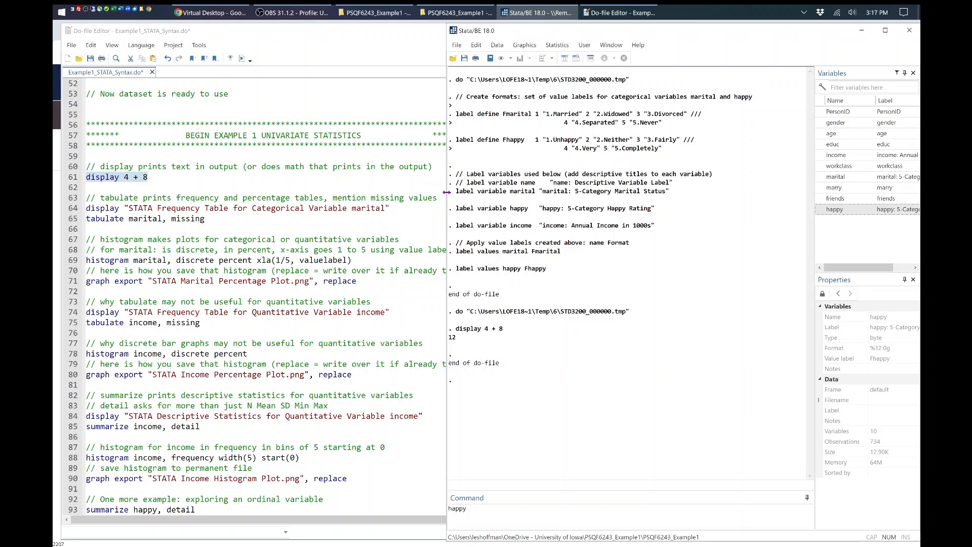
pyautogui.moveTo(448, 195); pyautogui.dragTo(507, 196)
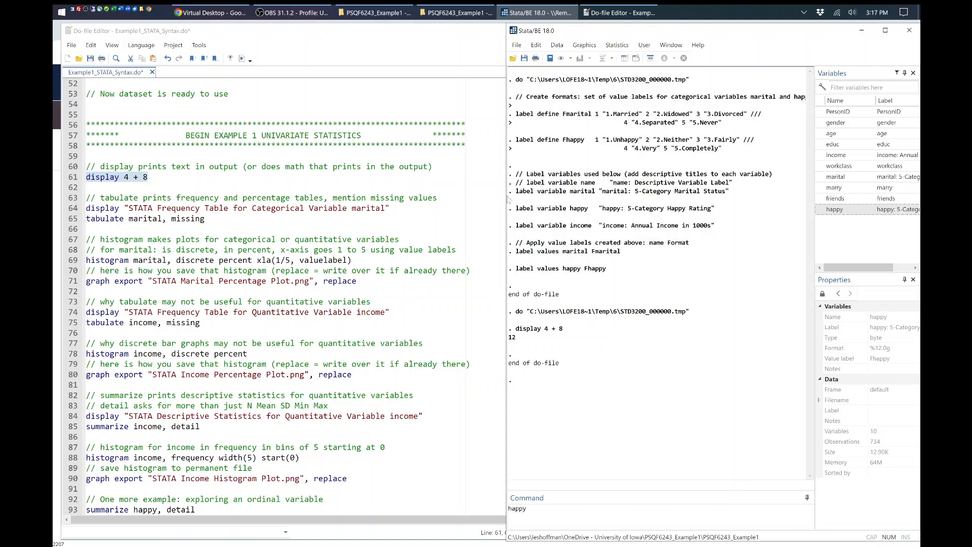
pyautogui.moveTo(815, 145); pyautogui.dragTo(848, 144)
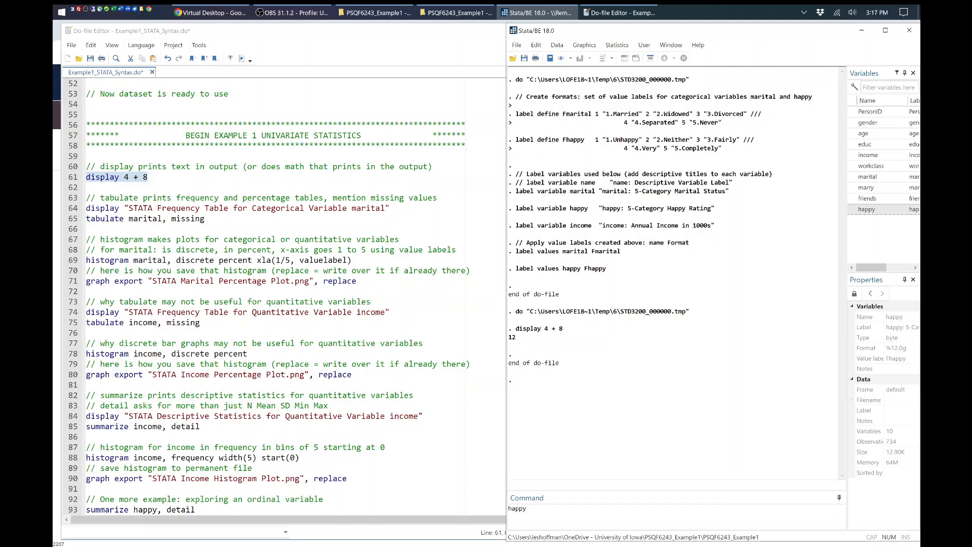
# - Highlight the title text of the display command on line 64 and the marital variable in the tabulate command on line 65
pyautogui.click(206, 219)
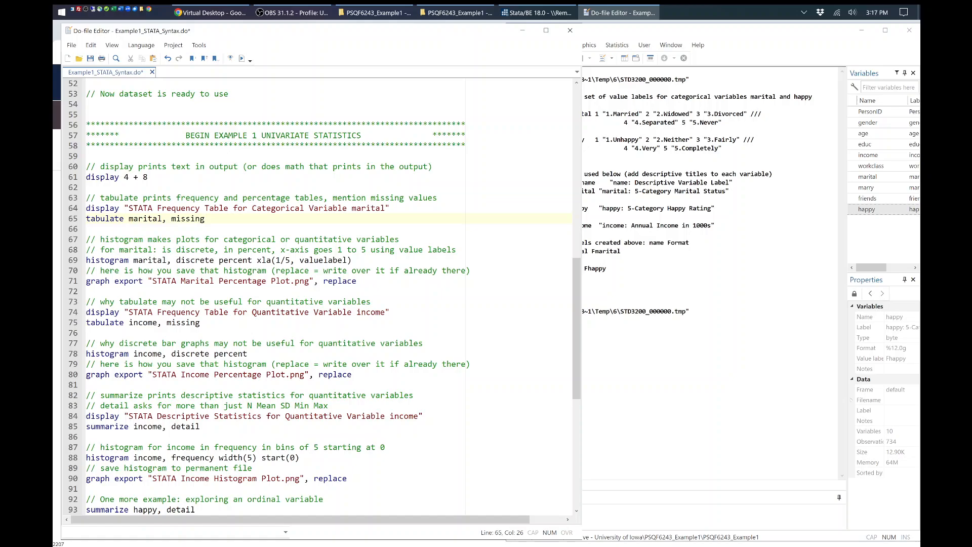
pyautogui.moveTo(129, 208); pyautogui.dragTo(385, 208)
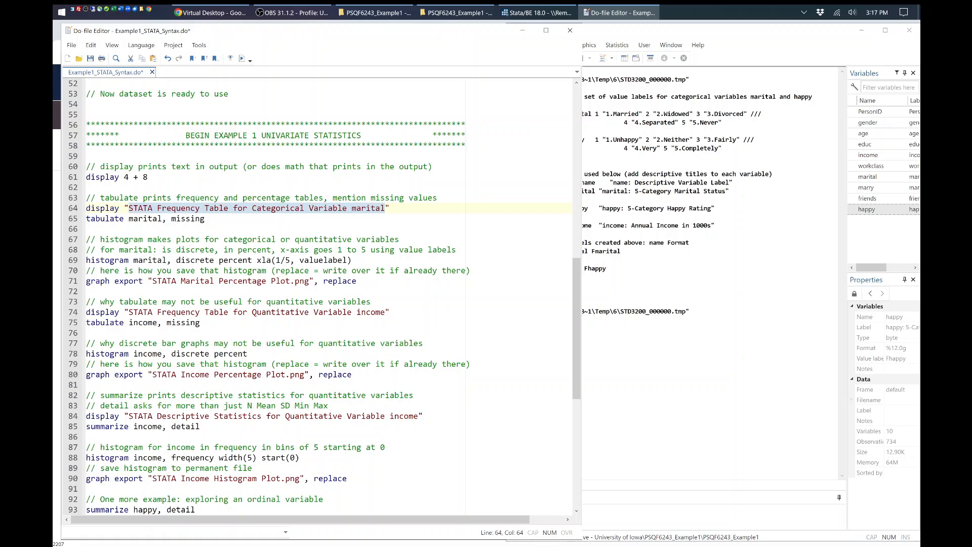
pyautogui.click(87, 229)
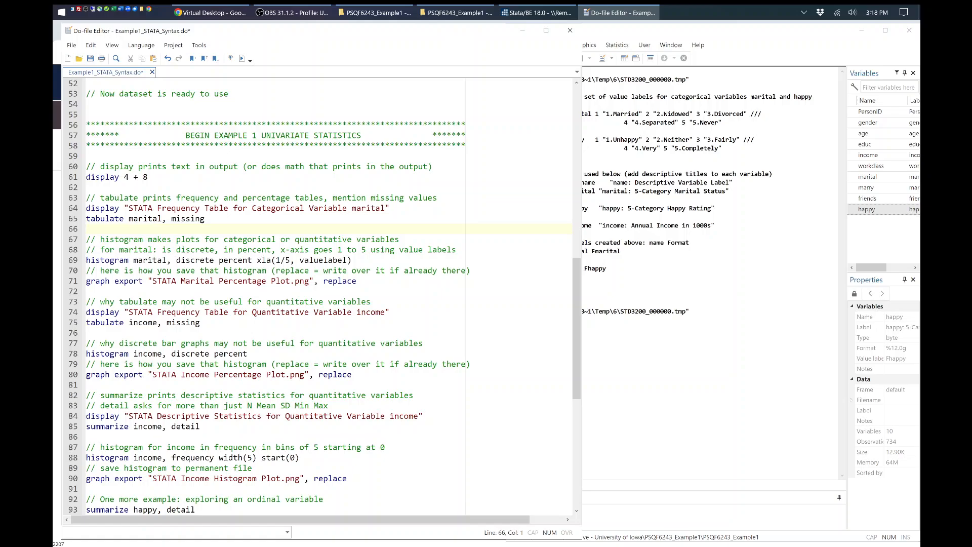
pyautogui.doubleClick(145, 219)
# - Run lines 63 to 65 to print the titled frequency table for marital with missing values included, and bring the results forward
pyautogui.moveTo(205, 218); pyautogui.dragTo(63, 203)
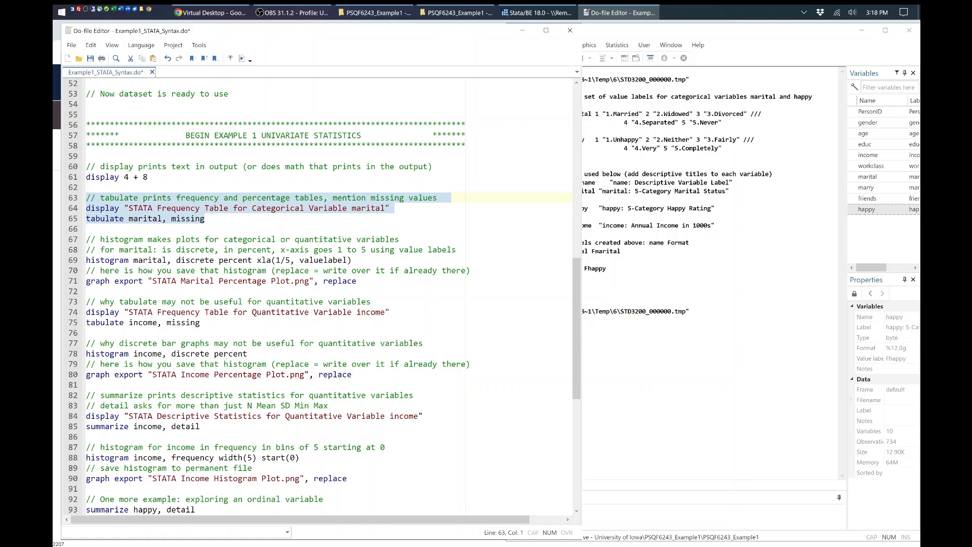
pyautogui.hotkey('ctrl', 'd')
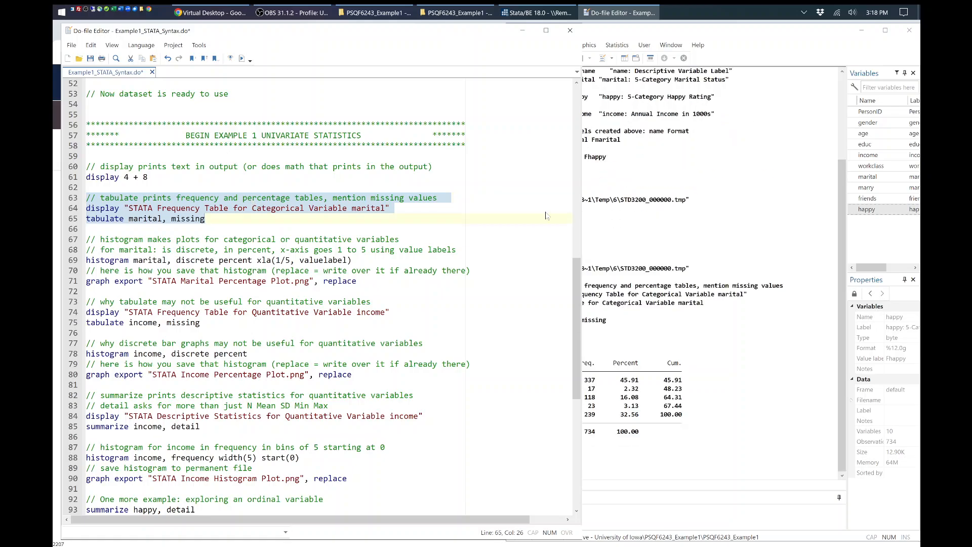
pyautogui.click(754, 202)
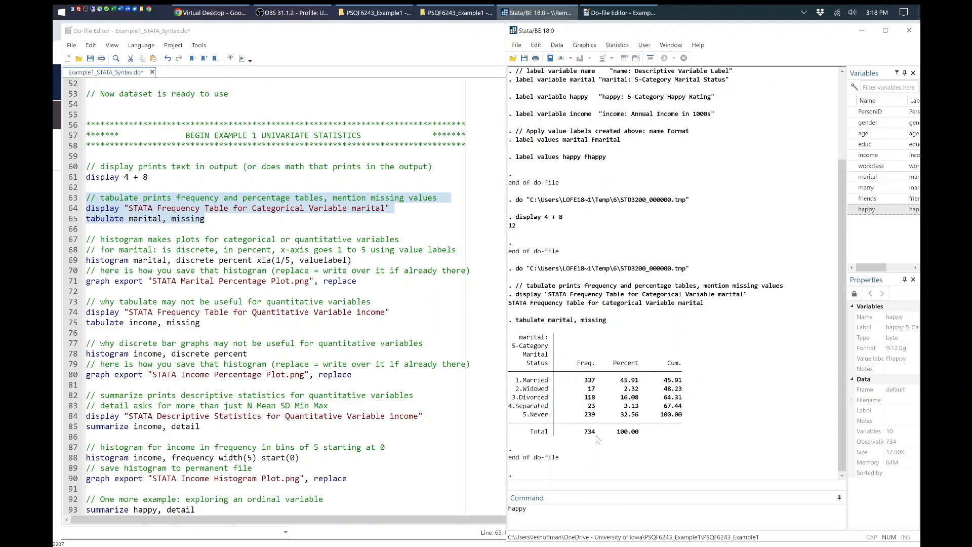
# - Highlight the tabulate command, the variable label heading and the marital category rows in the frequency table output
pyautogui.moveTo(516, 321); pyautogui.dragTo(608, 328)
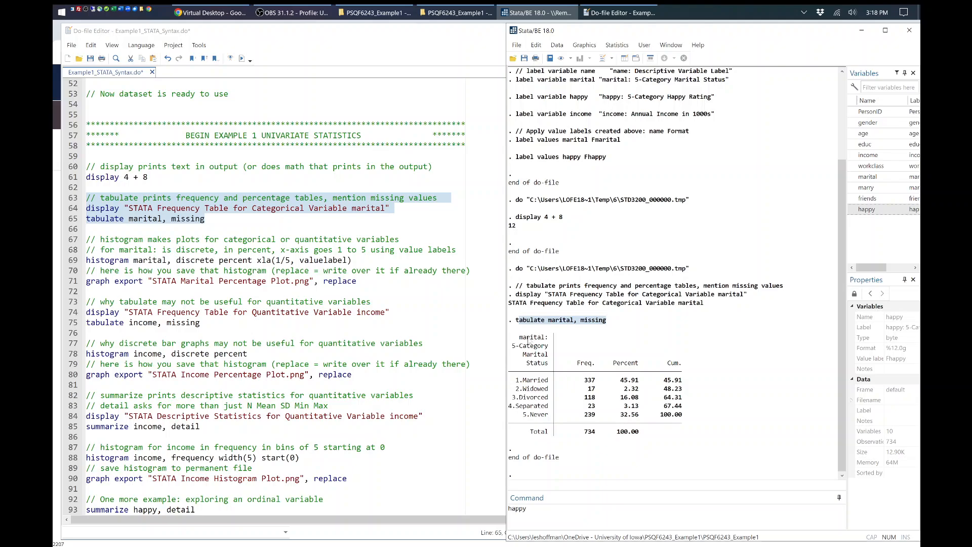
pyautogui.moveTo(517, 335); pyautogui.dragTo(549, 365)
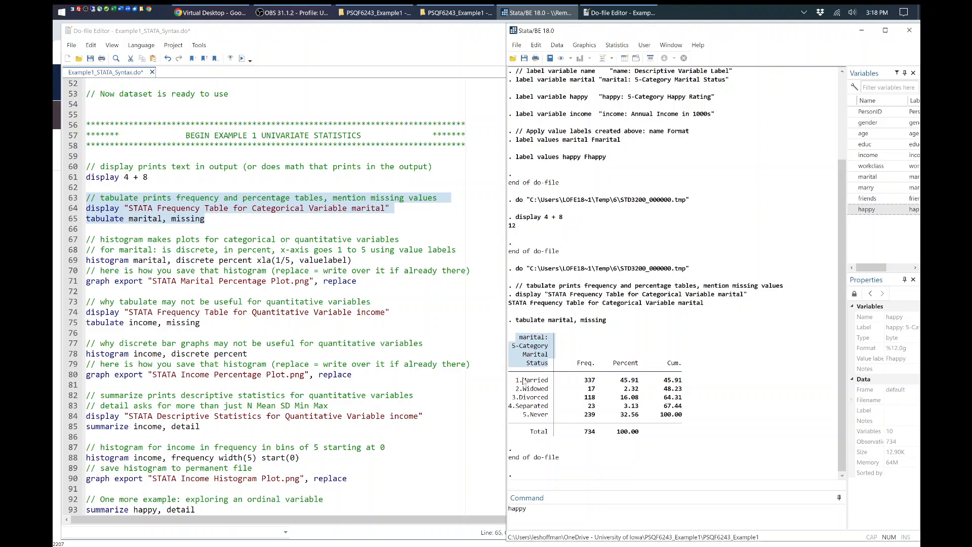
pyautogui.moveTo(524, 381); pyautogui.dragTo(545, 418)
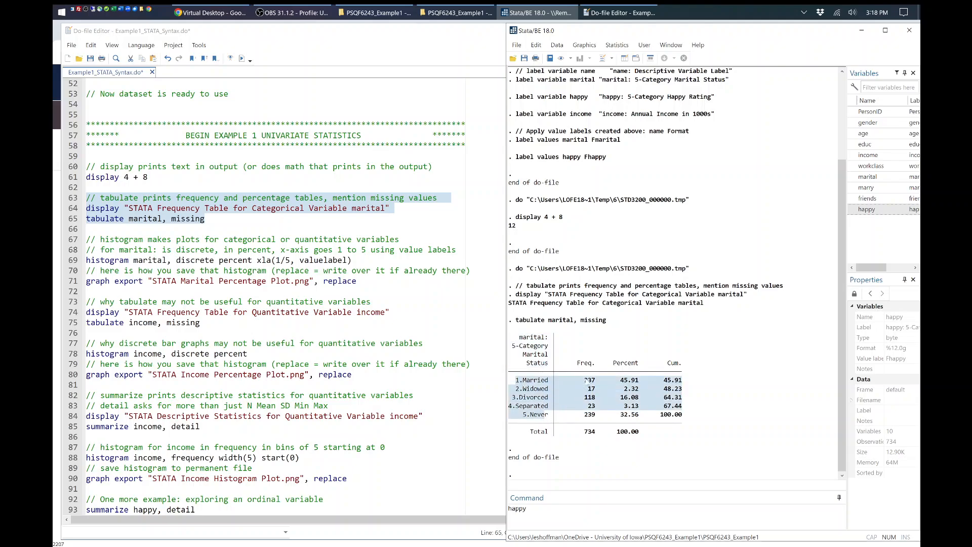
# - Run the line 69 histogram of marital as a discrete percent plot with value labels 1 to 5 on the x-axis
pyautogui.click(603, 367)
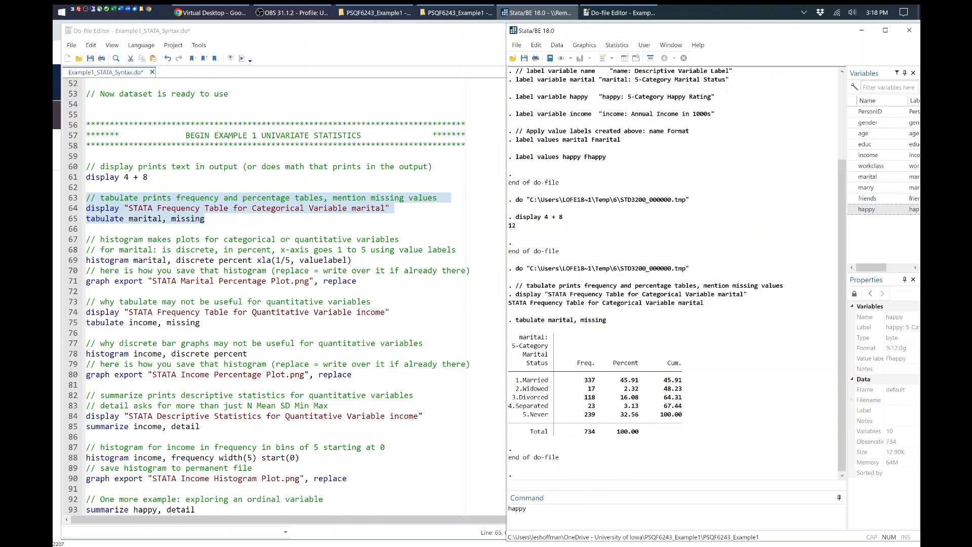
pyautogui.doubleClick(197, 261)
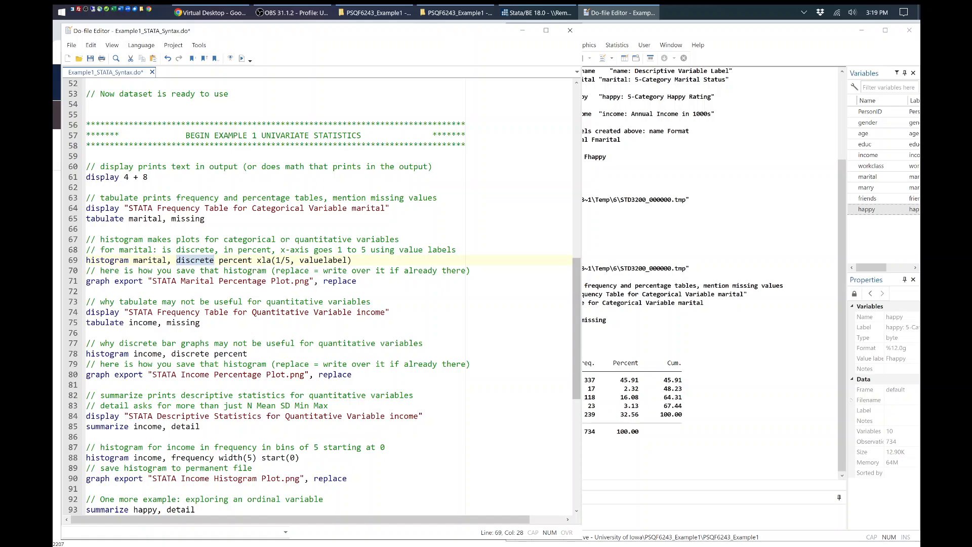
pyautogui.moveTo(352, 260); pyautogui.dragTo(77, 268)
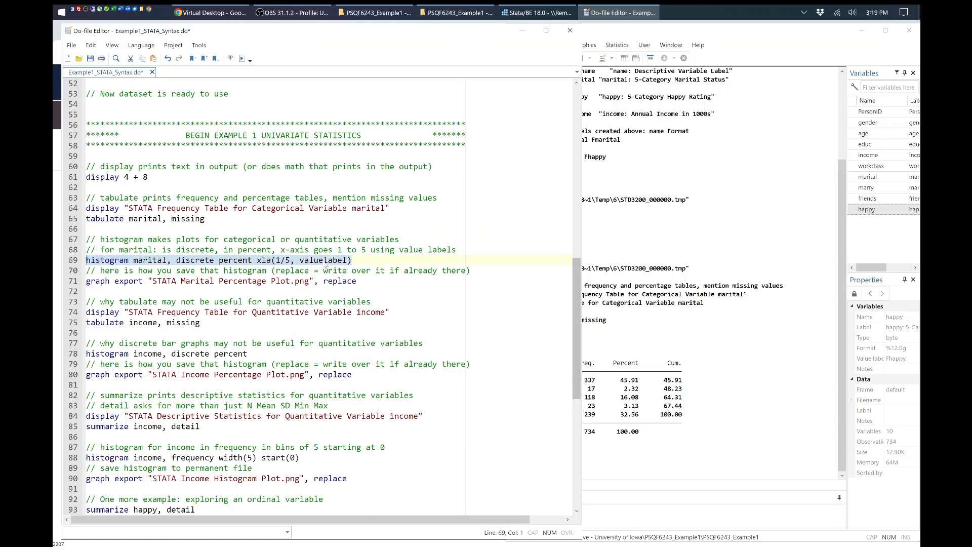
pyautogui.hotkey('ctrl', 'd')
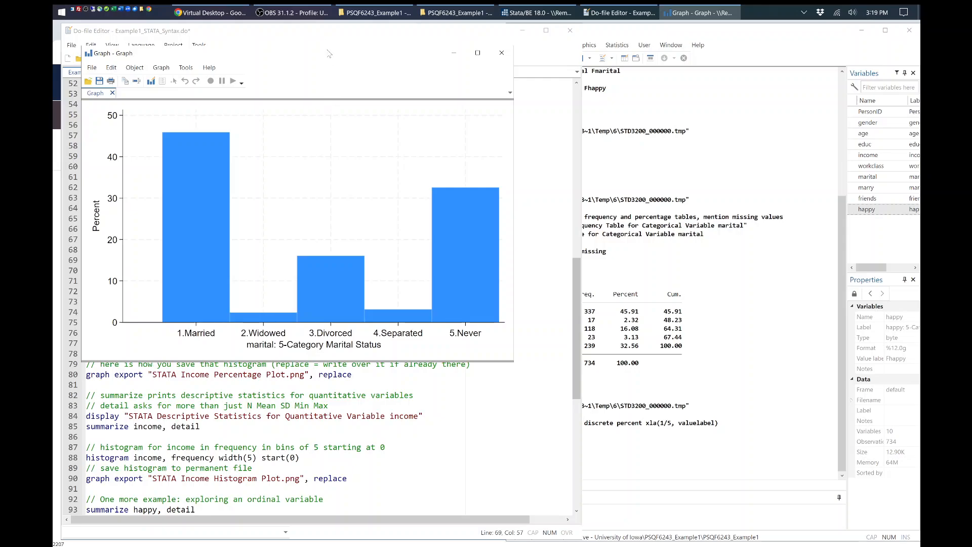
# - Move the marital histogram window off the do-file code and look through its available editing and object commands
pyautogui.moveTo(334, 54); pyautogui.dragTo(517, 68)
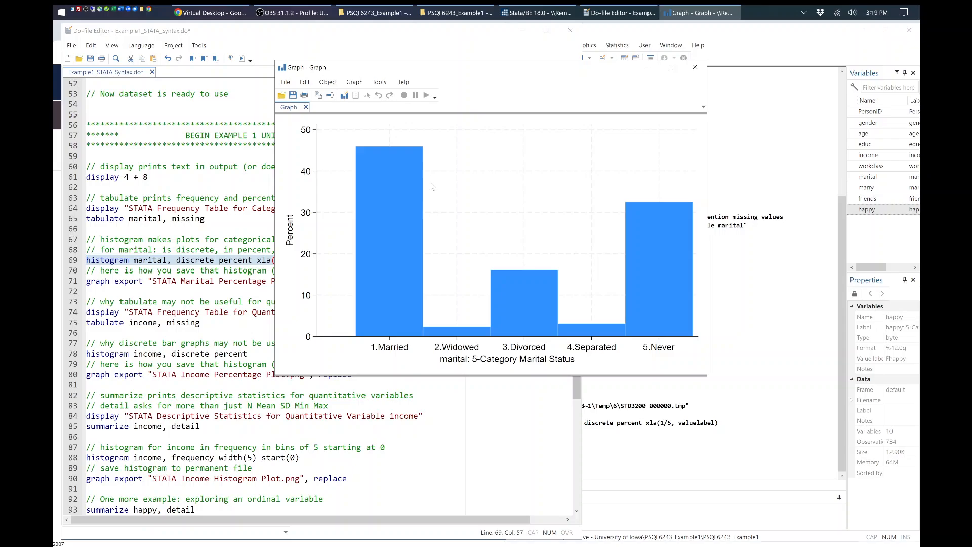
pyautogui.click(288, 85)
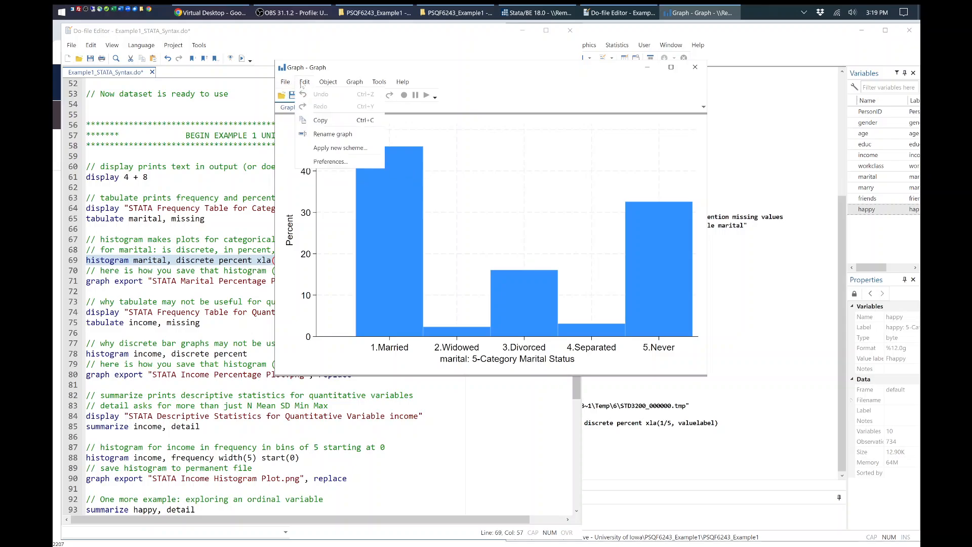
pyautogui.moveTo(355, 84)
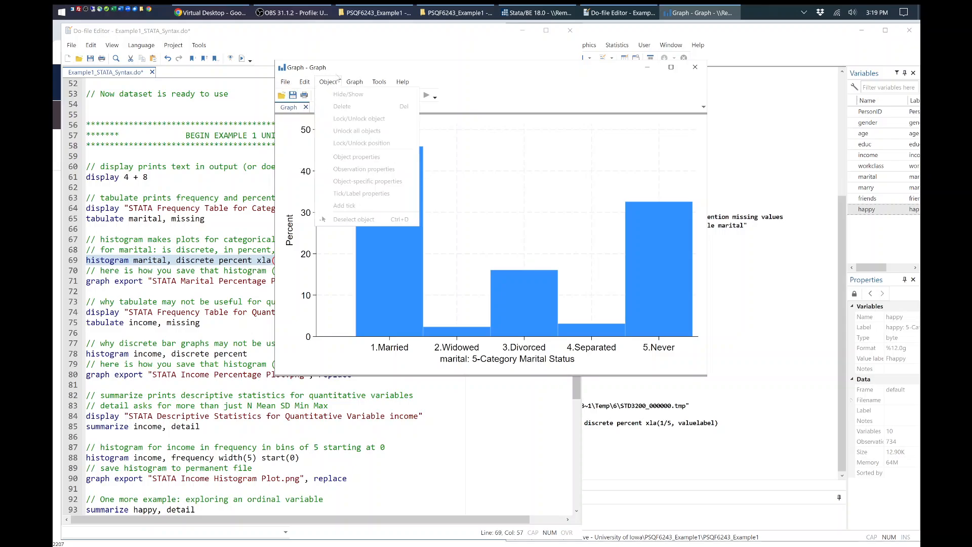
pyautogui.click(308, 135)
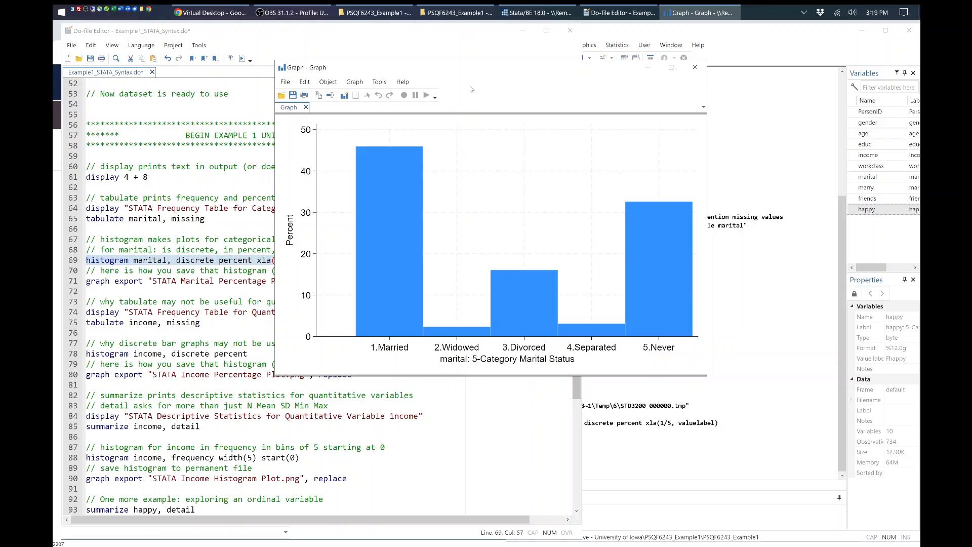
# - Reposition the histogram window to compare the marital bar chart with the frequency table in the results
pyautogui.moveTo(512, 67); pyautogui.dragTo(455, 137)
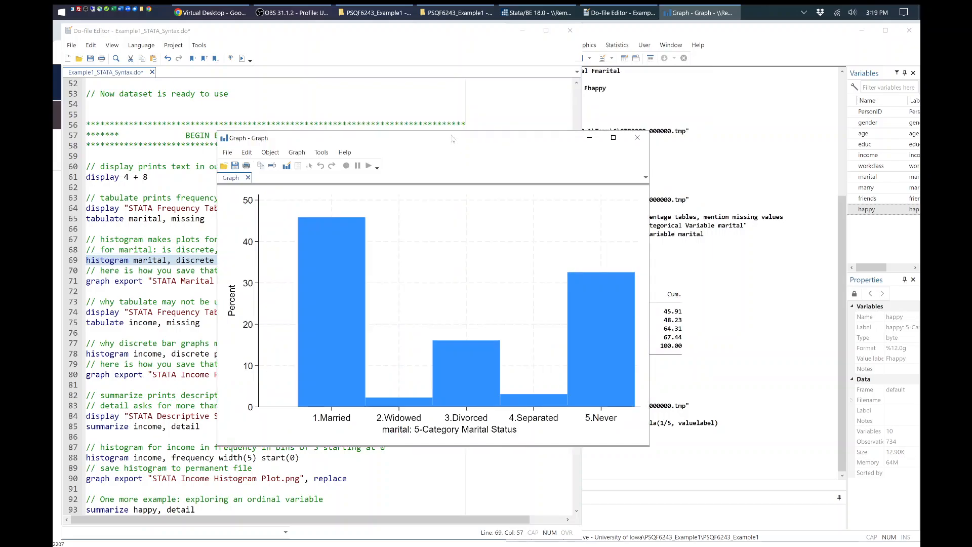
pyautogui.click(679, 182)
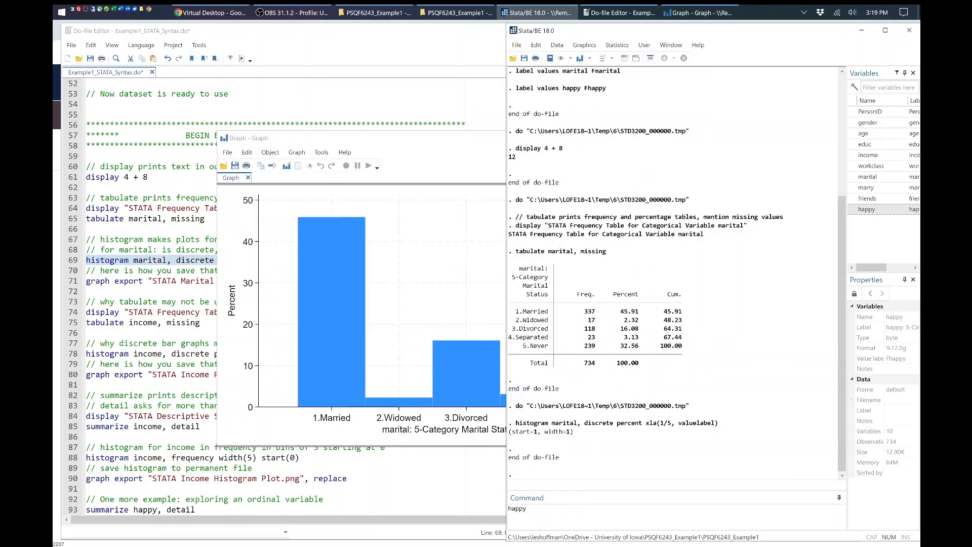
pyautogui.scroll(5, 659, 192)
pyautogui.scroll(-5, 638, 159)
pyautogui.moveTo(410, 139); pyautogui.dragTo(538, 133)
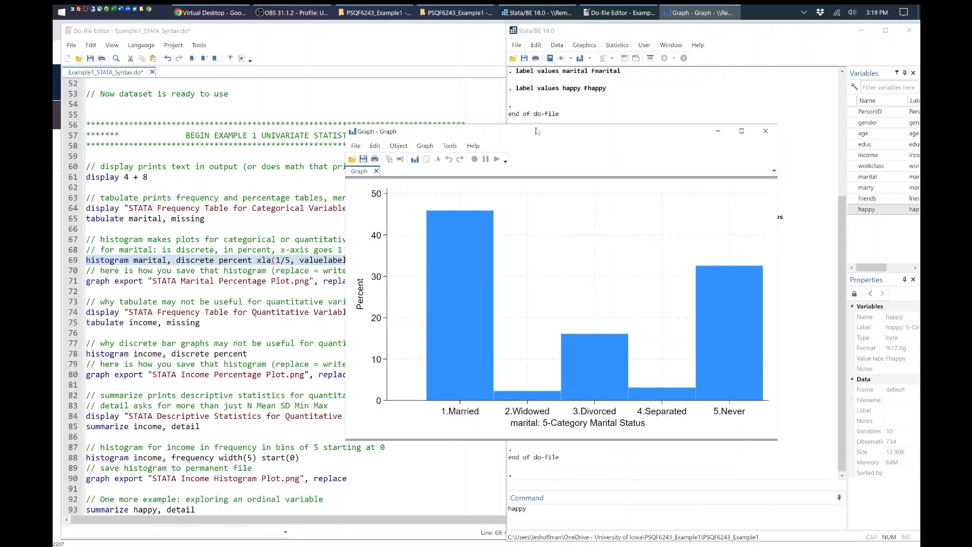
# - Highlight the file name "STATA Marital Percentage Plot.png" in the graph export command on line 71 of the do-file
pyautogui.click(167, 406)
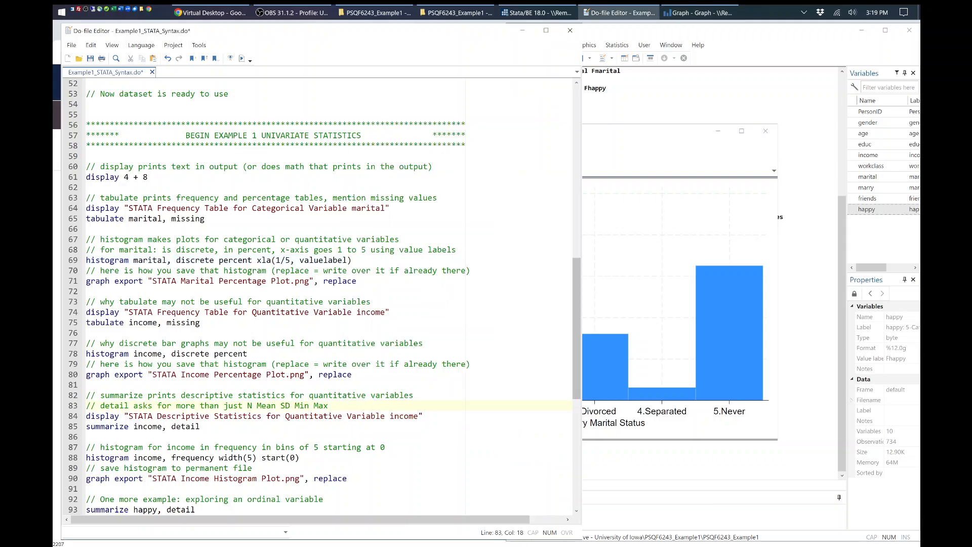
pyautogui.moveTo(360, 281); pyautogui.dragTo(85, 290)
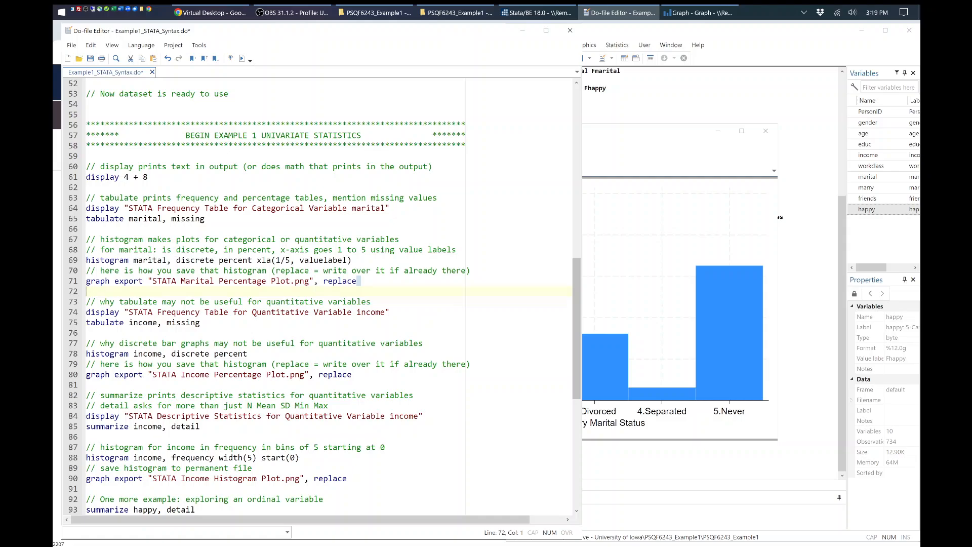
pyautogui.click(162, 302)
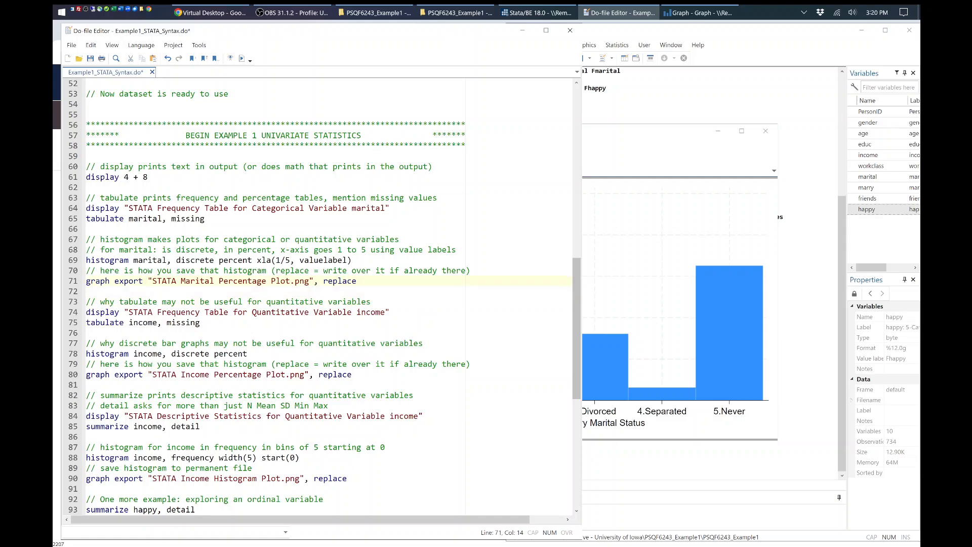
pyautogui.moveTo(148, 281); pyautogui.dragTo(314, 281)
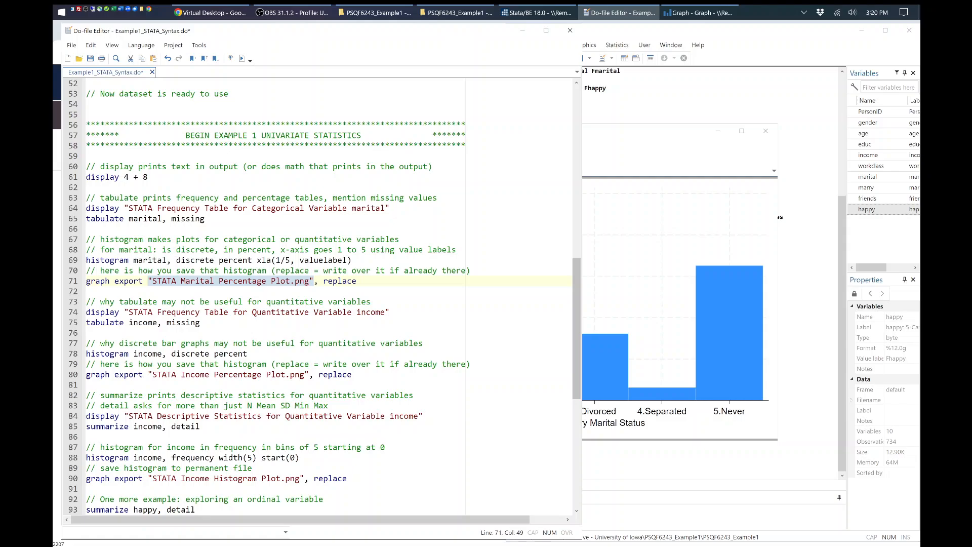
# - Switch to the PSQF6243_Example1 folder, view the saved image STATA Marital Percentage Plot.png, and close it
pyautogui.click(375, 13)
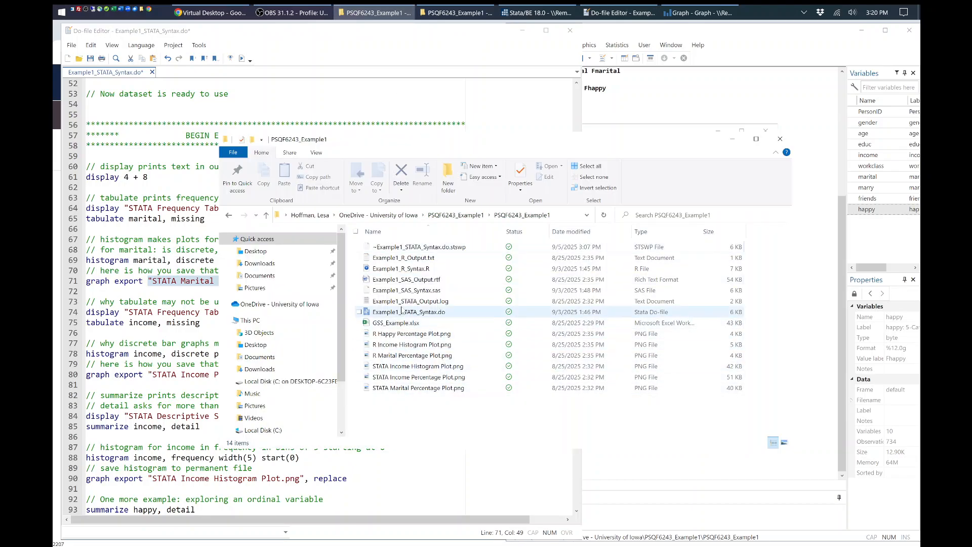
pyautogui.click(426, 390)
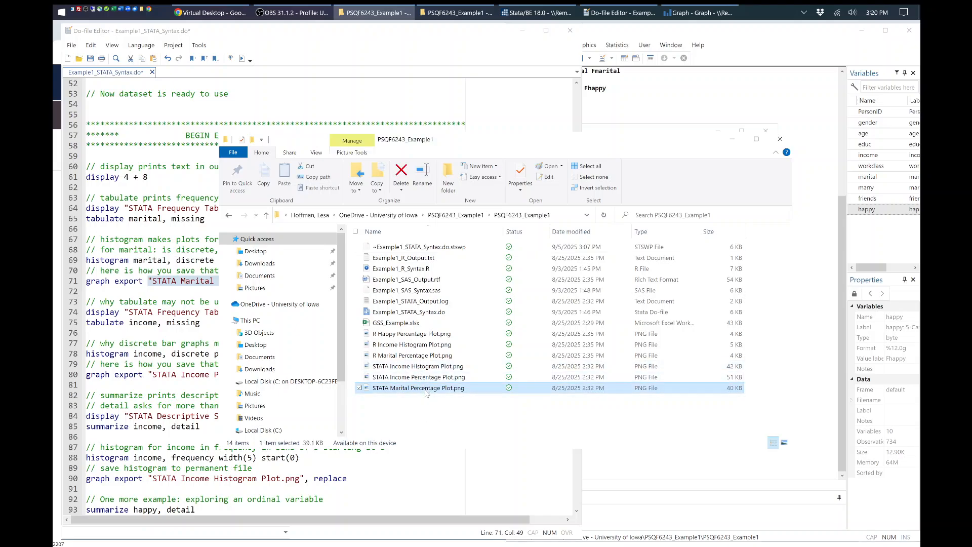
pyautogui.doubleClick(425, 389)
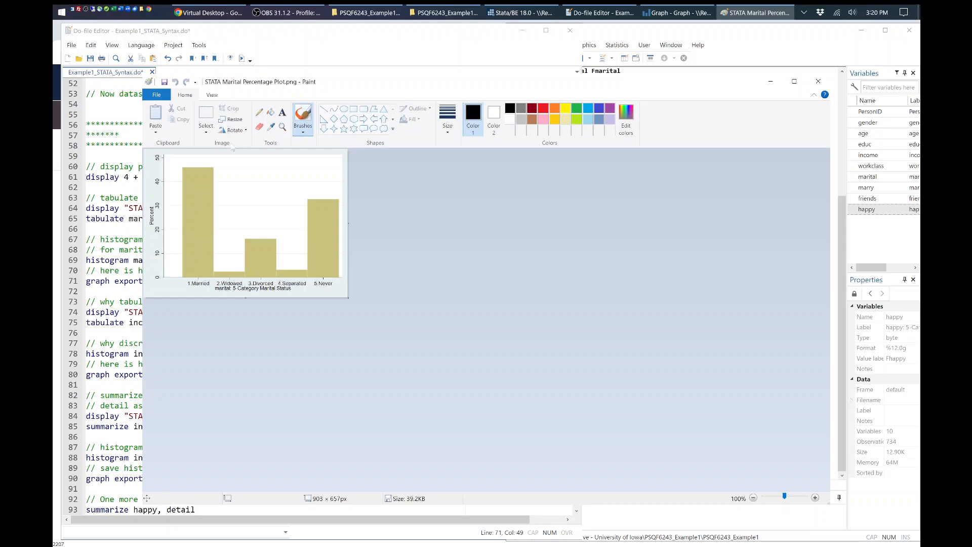
pyautogui.click(819, 81)
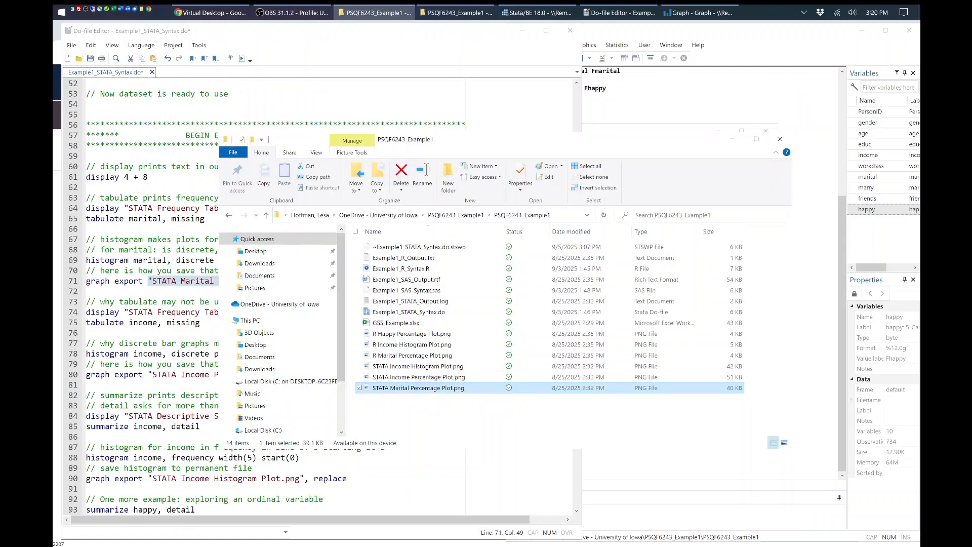
# - Close the marital histogram graph and minimize the PSQF6243_Example1 folder window to return to the do-file
pyautogui.click(702, 13)
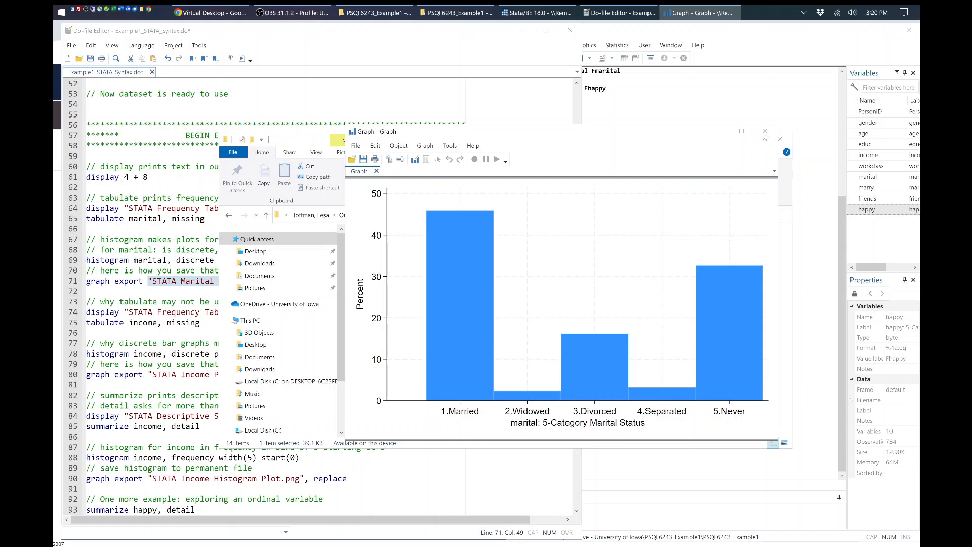
pyautogui.click(766, 132)
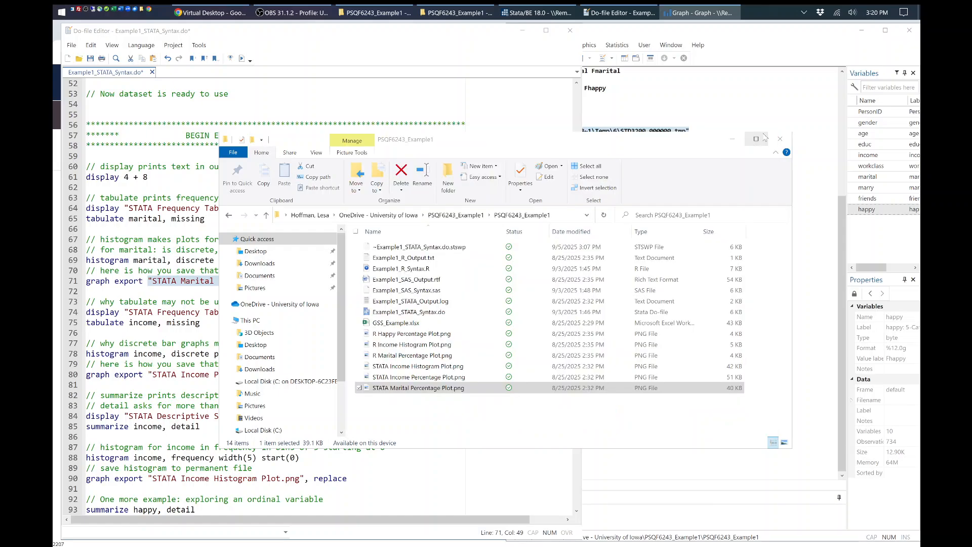
pyautogui.click(733, 139)
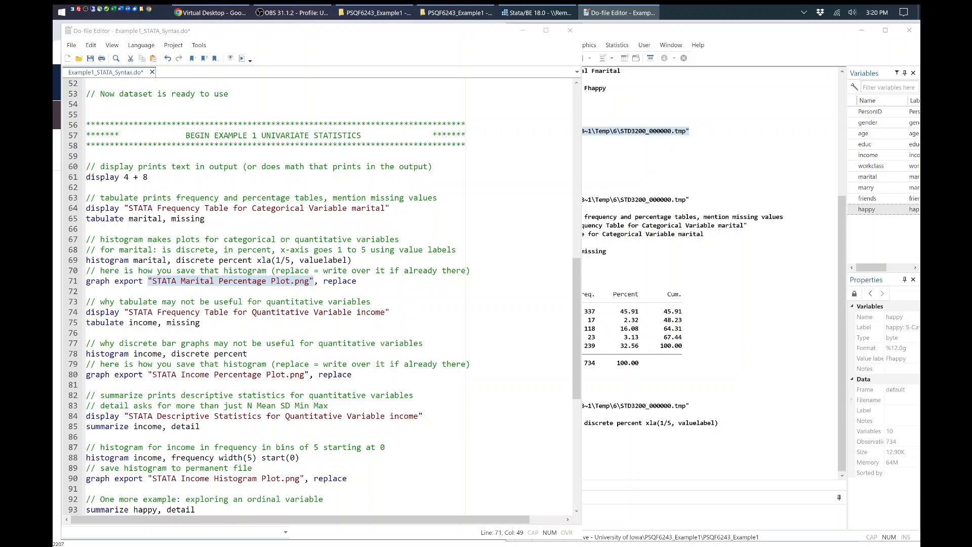
# - Run lines 74 and 75 to print the titled frequency table for income with missing values, and bring the results forward
pyautogui.moveTo(200, 323); pyautogui.dragTo(86, 312)
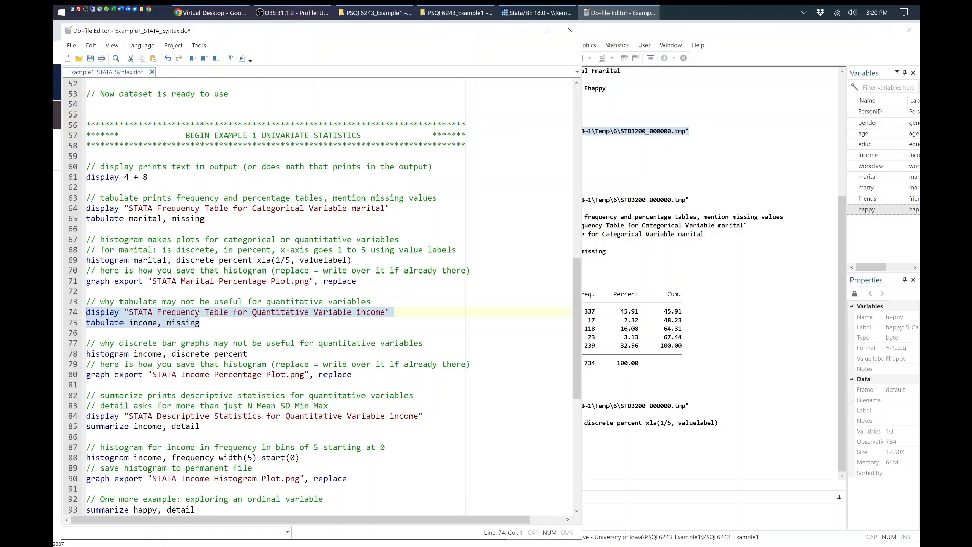
pyautogui.hotkey('ctrl', 'd')
pyautogui.click(688, 282)
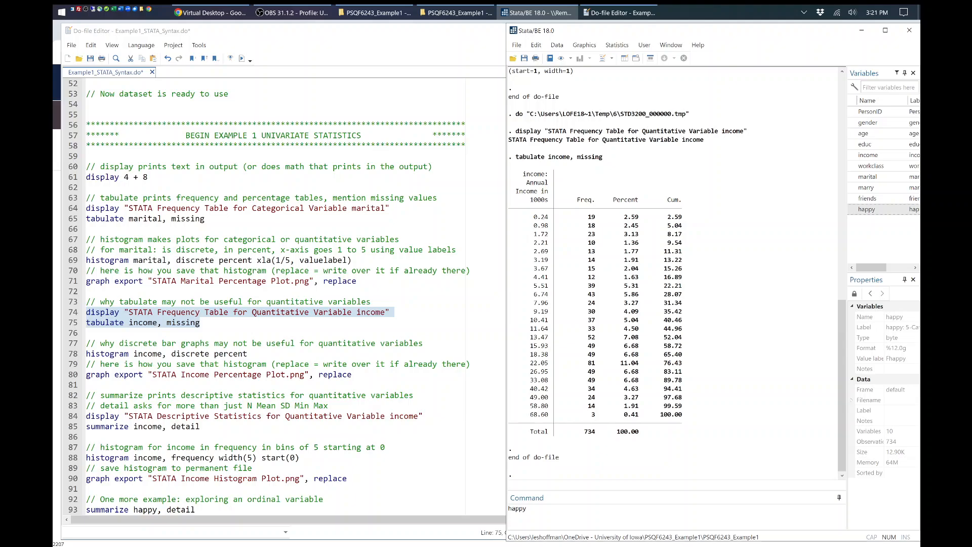
# - Run the discrete percent histogram of income on line 78, and close its graph window
pyautogui.moveTo(86, 353); pyautogui.dragTo(252, 353)
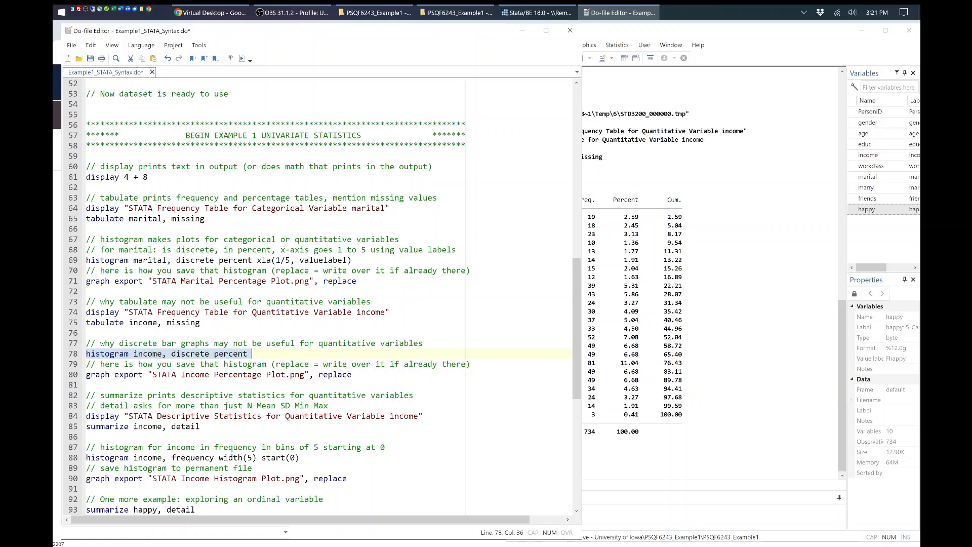
pyautogui.hotkey('ctrl', 'd')
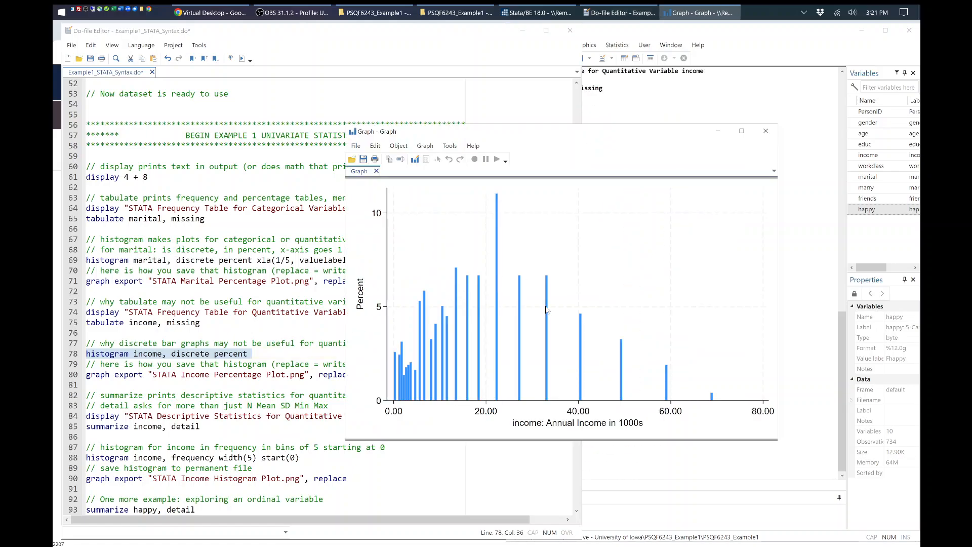
pyautogui.click(768, 132)
# - Run lines 84 and 85 to print the titled detailed descriptive statistics for income, and bring the results forward
pyautogui.scroll(-2, 324, 303)
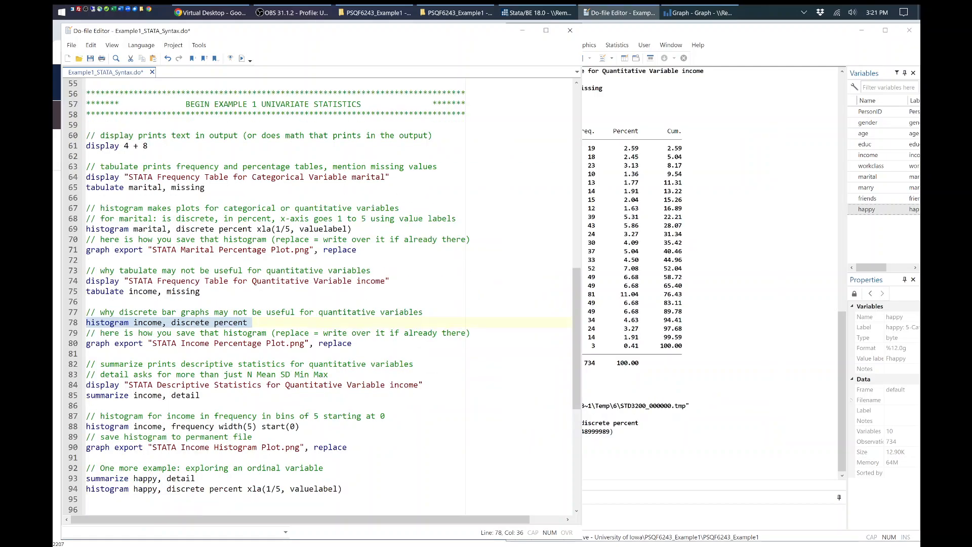
pyautogui.scroll(-2, 324, 304)
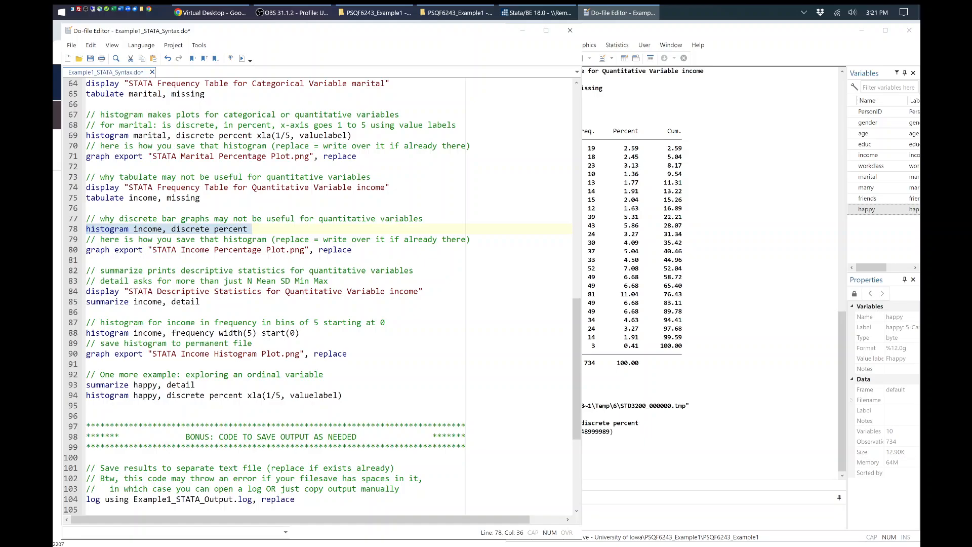
pyautogui.doubleClick(107, 302)
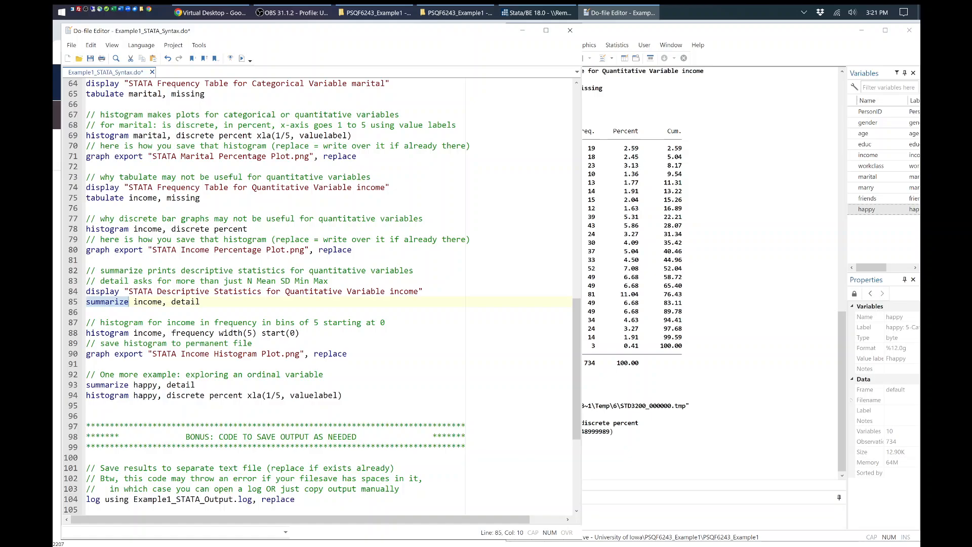
pyautogui.moveTo(162, 302); pyautogui.dragTo(86, 291)
pyautogui.click(95, 312)
pyautogui.hotkey('ctrl', 'd')
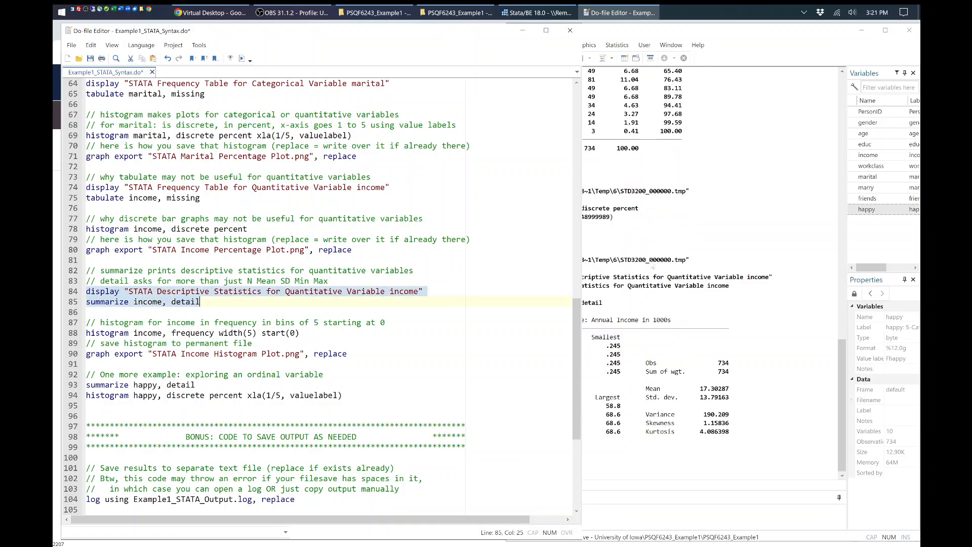
pyautogui.click(758, 228)
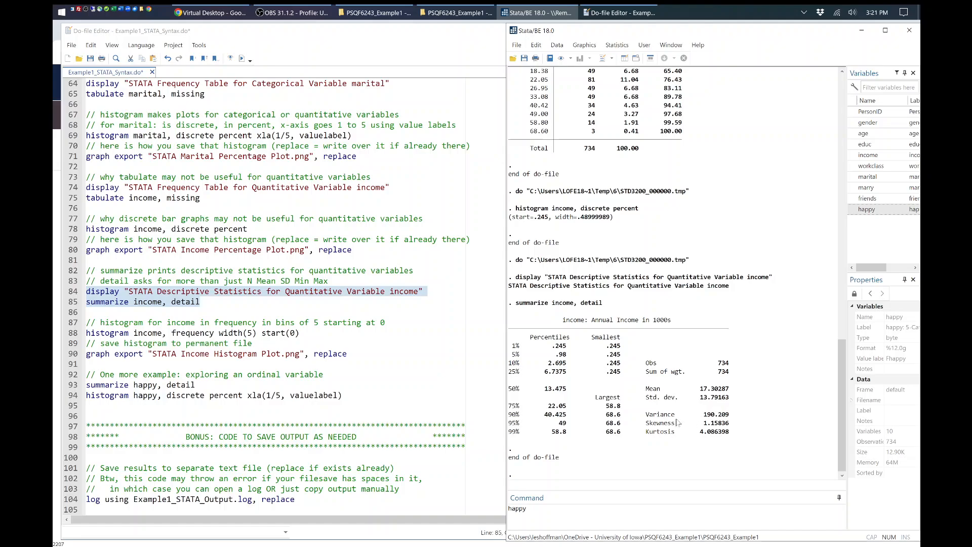
# - Remove the detail option from the summarize income command on line 85
pyautogui.moveTo(365, 311); pyautogui.dragTo(365, 304)
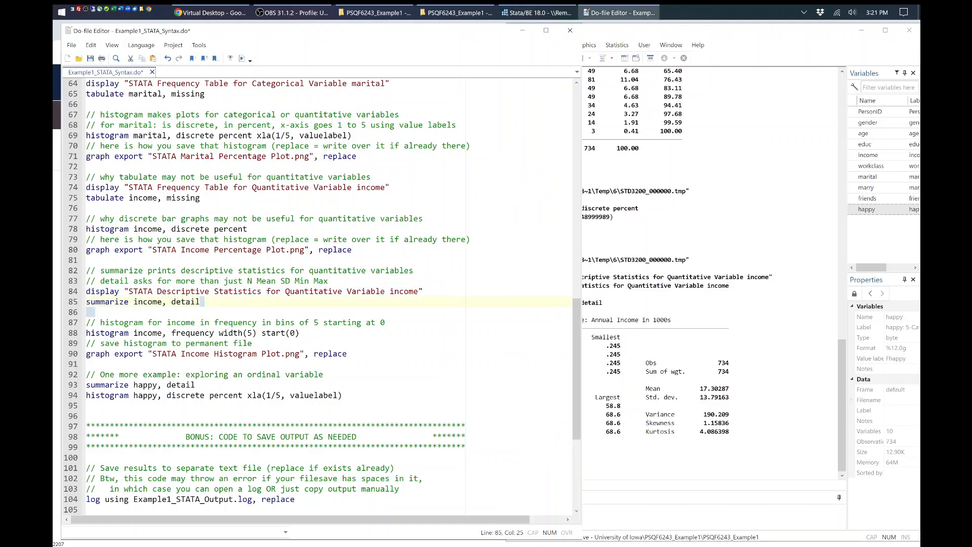
pyautogui.press('BackSpace')
pyautogui.press('BackSpace')
pyautogui.press('BackSpace')
pyautogui.press('BackSpace')
pyautogui.press('BackSpace')
pyautogui.press('BackSpace')
pyautogui.press('BackSpace')
pyautogui.press('BackSpace')
# - Run the shortened summarize income command on line 85 and bring the results forward to compare with the detailed output
pyautogui.hotkey('shift', 'Left')
pyautogui.hotkey('shift', 'Left')
pyautogui.hotkey('shift', 'Left')
pyautogui.hotkey('shift', 'Left')
pyautogui.hotkey('shift', 'Left')
pyautogui.hotkey('shift', 'Left')
pyautogui.hotkey('shift', 'Left')
pyautogui.hotkey('shift', 'Left')
pyautogui.hotkey('shift', 'Left')
pyautogui.hotkey('shift', 'Left')
pyautogui.hotkey('shift', 'Left')
pyautogui.hotkey('shift', 'Left')
pyautogui.hotkey('shift', 'Left')
pyautogui.hotkey('shift', 'Left')
pyautogui.hotkey('shift', 'Left')
pyautogui.hotkey('shift', 'Left')
pyautogui.hotkey('ctrl', 'd')
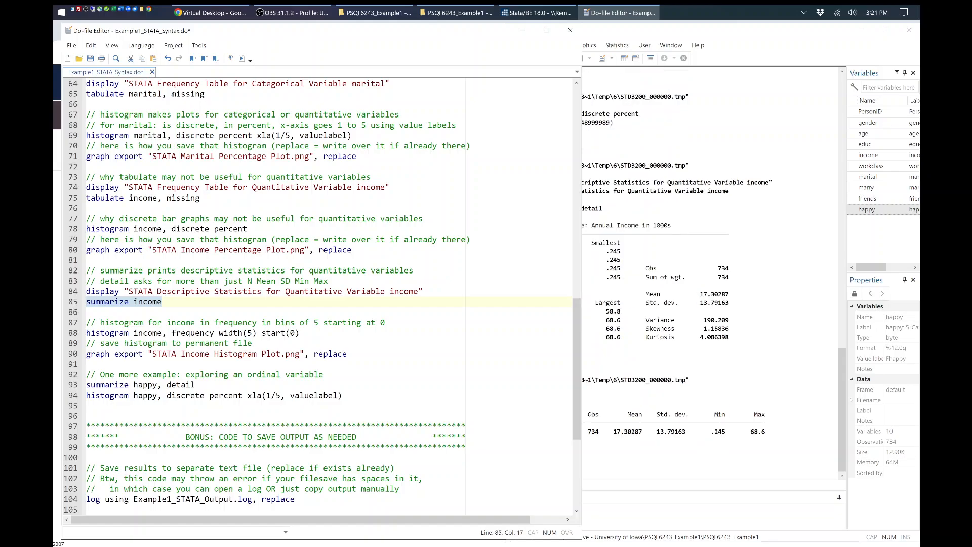
pyautogui.click(625, 279)
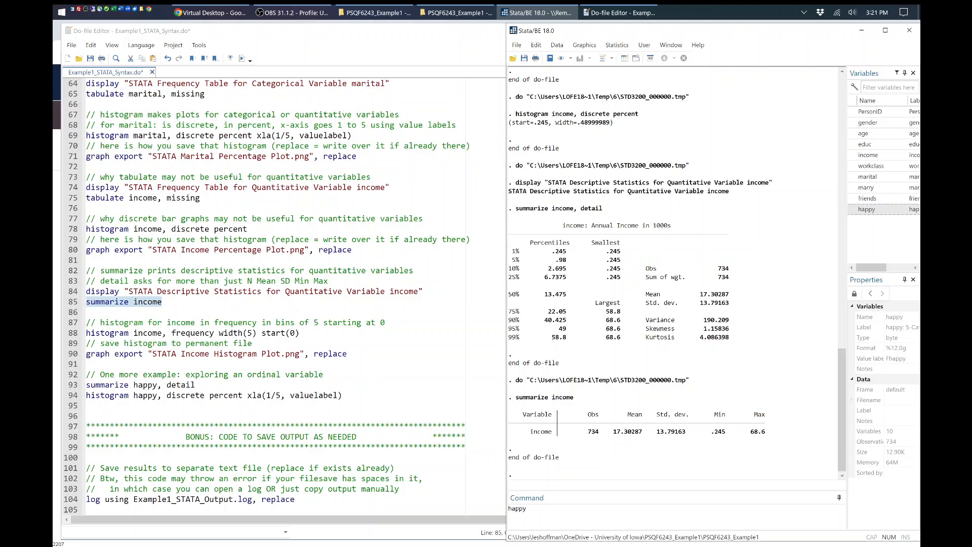
pyautogui.click(600, 481)
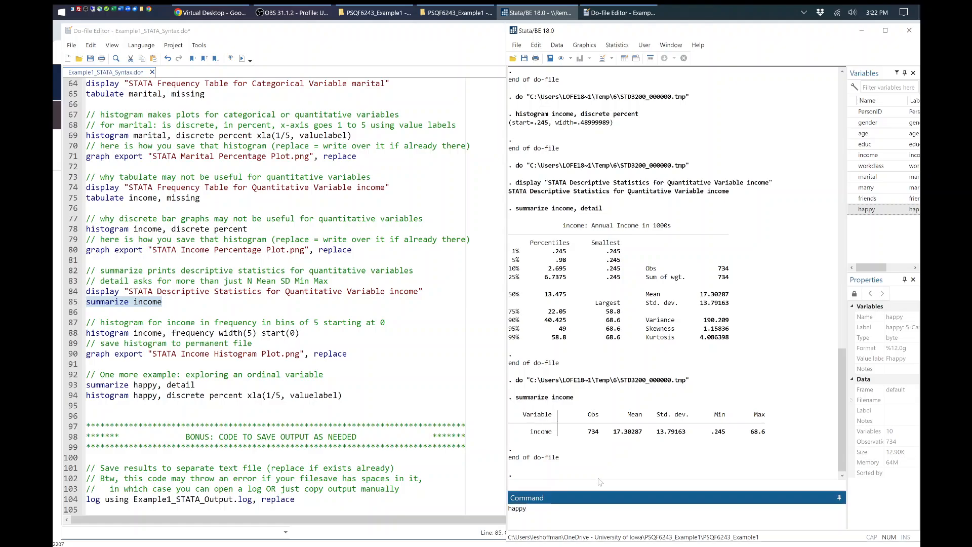
pyautogui.press('BackSpace')
pyautogui.press('BackSpace')
pyautogui.press('BackSpace')
pyautogui.press('BackSpace')
pyautogui.press('BackSpace')
pyautogui.write('C:\\Users\\leshoffman\\OneDrive - University of Iowa\\PSQF6243_Example1\\PSQF6243_Example1')
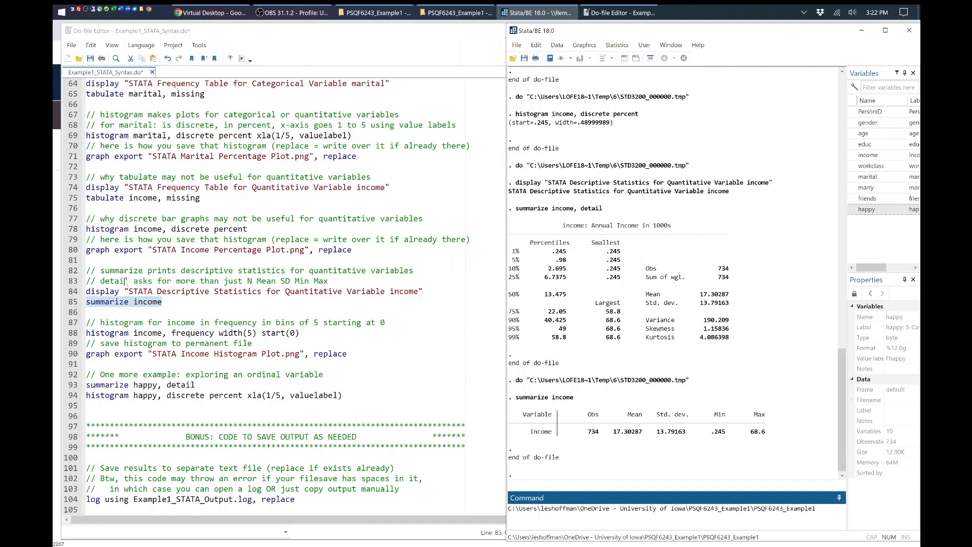
# - Copy the summarize income command from line 85 into the Command window, replacing its contents, and run it
pyautogui.click(157, 291)
pyautogui.moveTo(162, 301); pyautogui.dragTo(73, 304)
pyautogui.hotkey('ctrl', 'c')
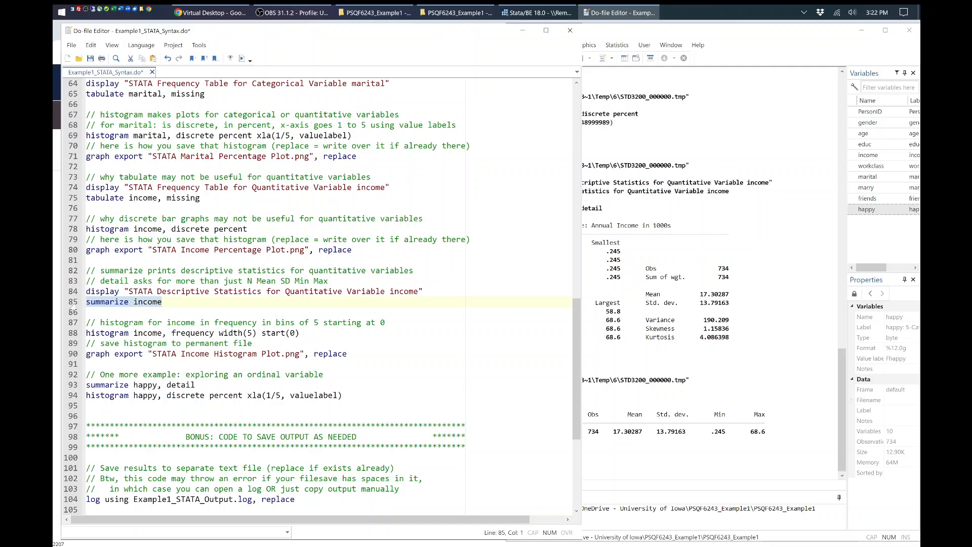
pyautogui.click(817, 503)
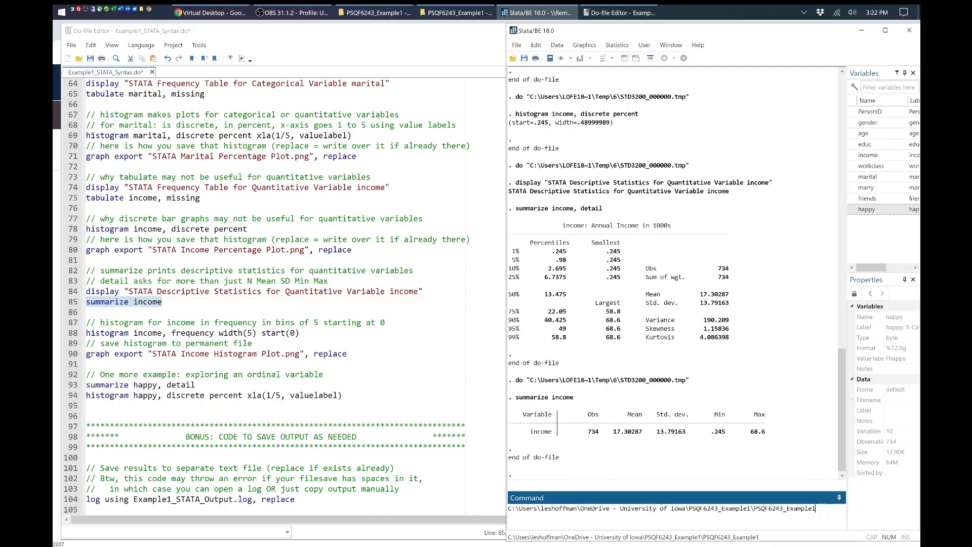
pyautogui.moveTo(817, 509); pyautogui.dragTo(504, 508)
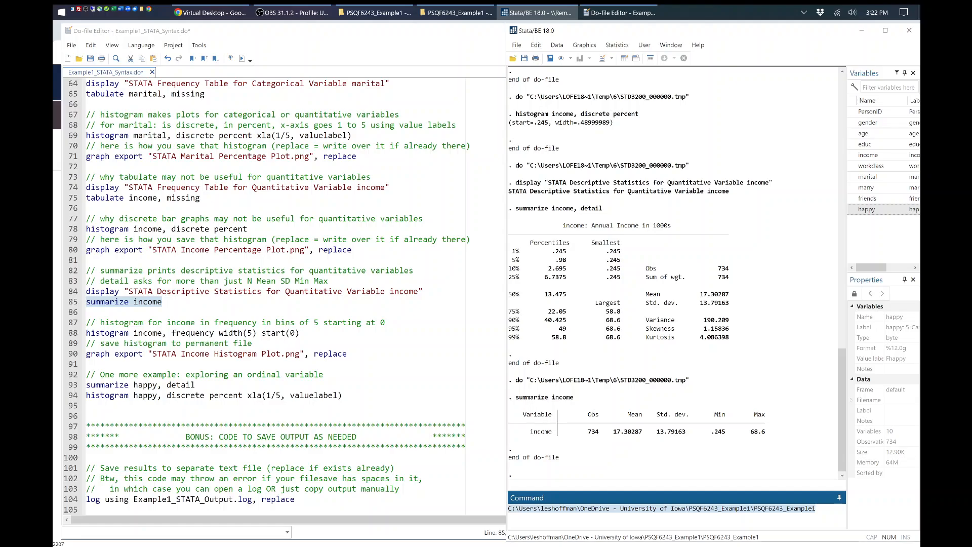
pyautogui.hotkey('ctrl', 'v')
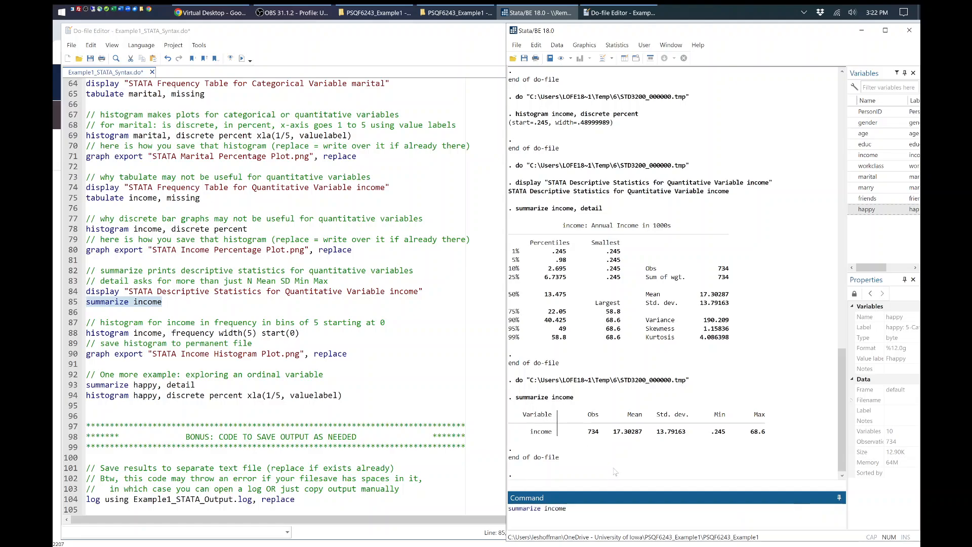
pyautogui.press('Return')
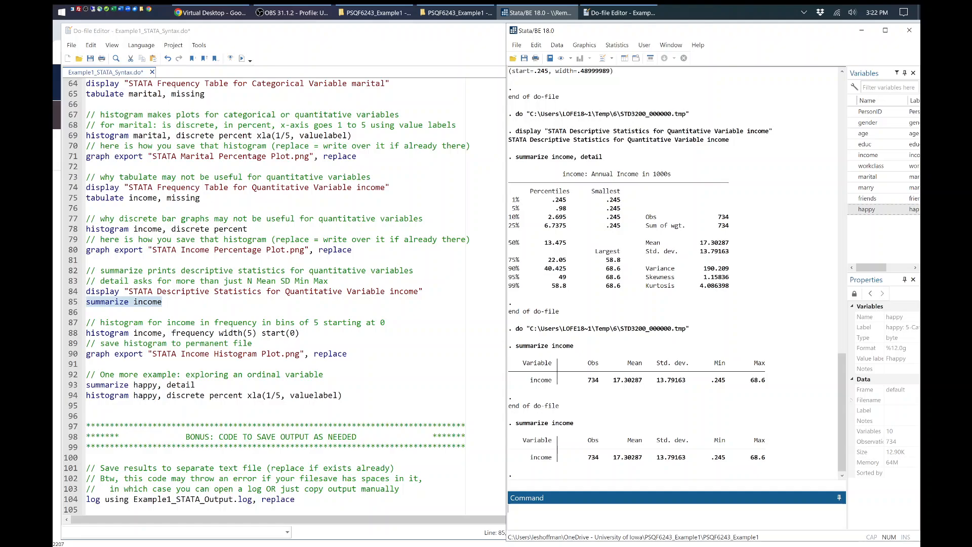
pyautogui.hotkey('alt', 'Tab')
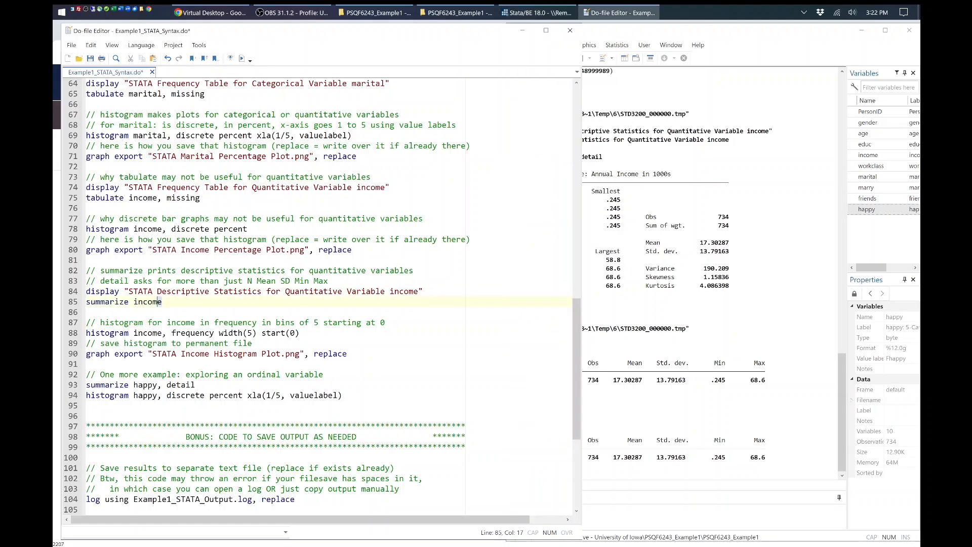
pyautogui.hotkey('shift', 'Up')
pyautogui.hotkey('shift', 'Up')
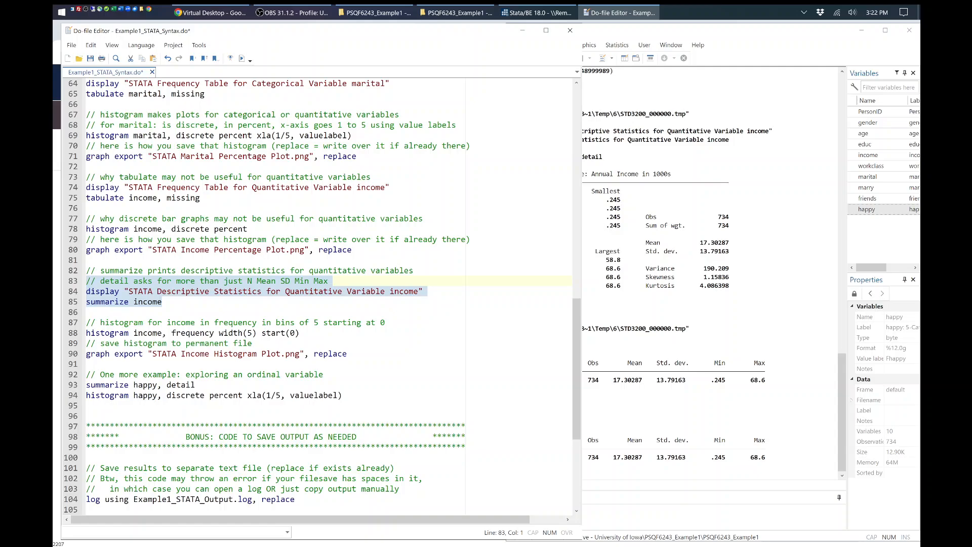
pyautogui.click(95, 312)
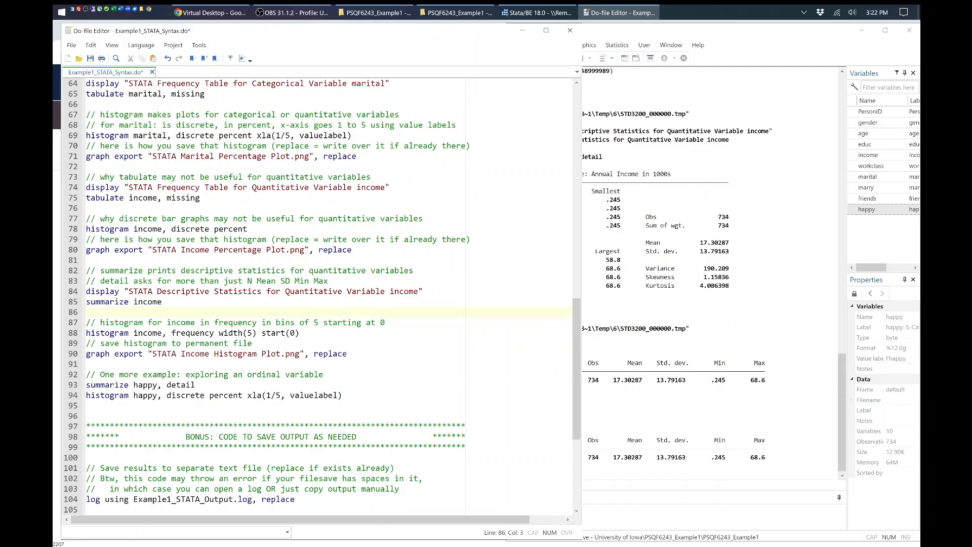
pyautogui.hotkey('alt', 'Tab')
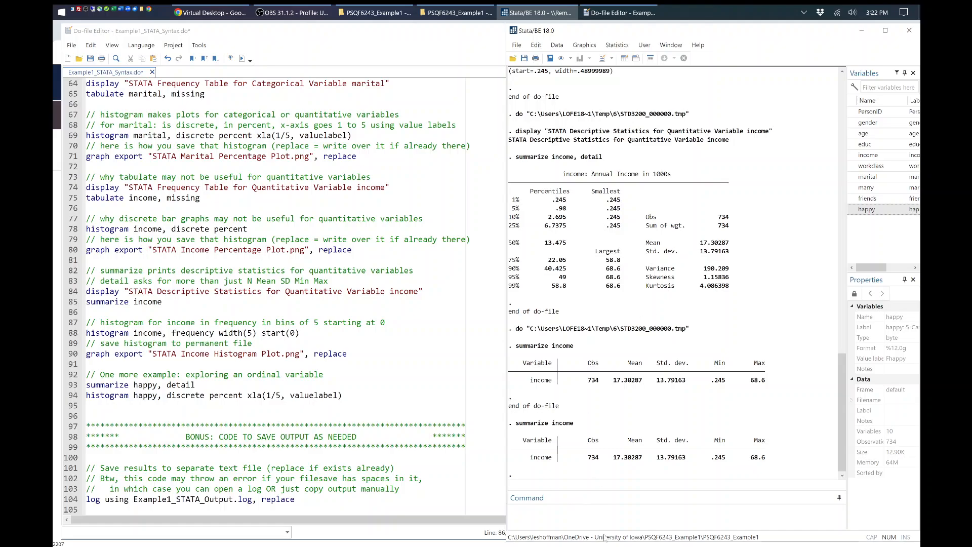
pyautogui.hotkey('alt', 'Tab')
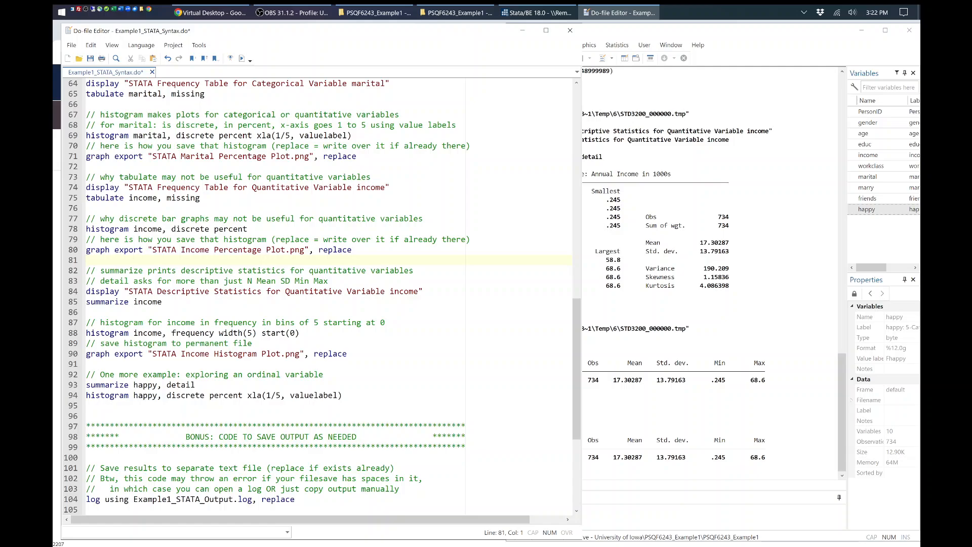
# - Run lines 87 and 88 to plot the income frequency histogram with bins of 5 starting at 0, and close its graph window
pyautogui.scroll(-2, 319, 296)
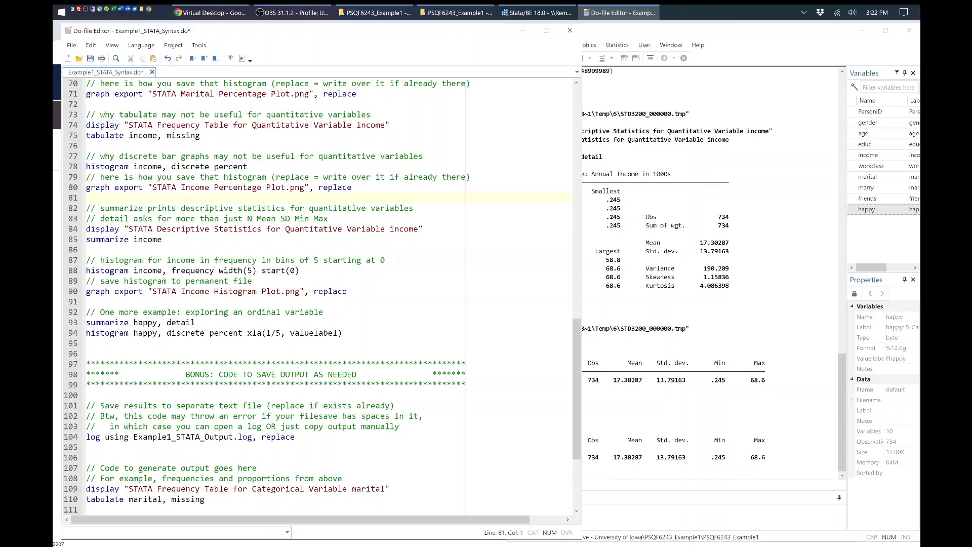
pyautogui.moveTo(86, 260); pyautogui.dragTo(306, 272)
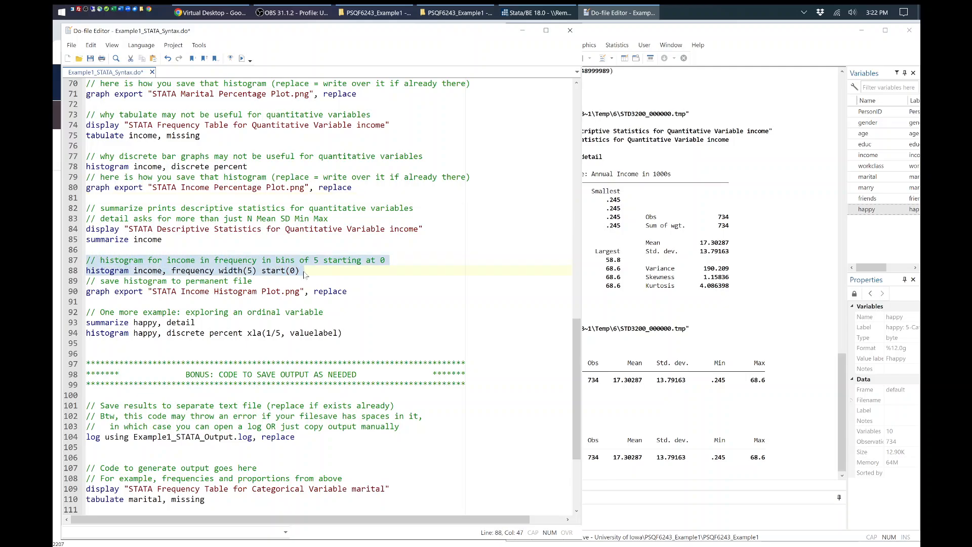
pyautogui.hotkey('ctrl', 'd')
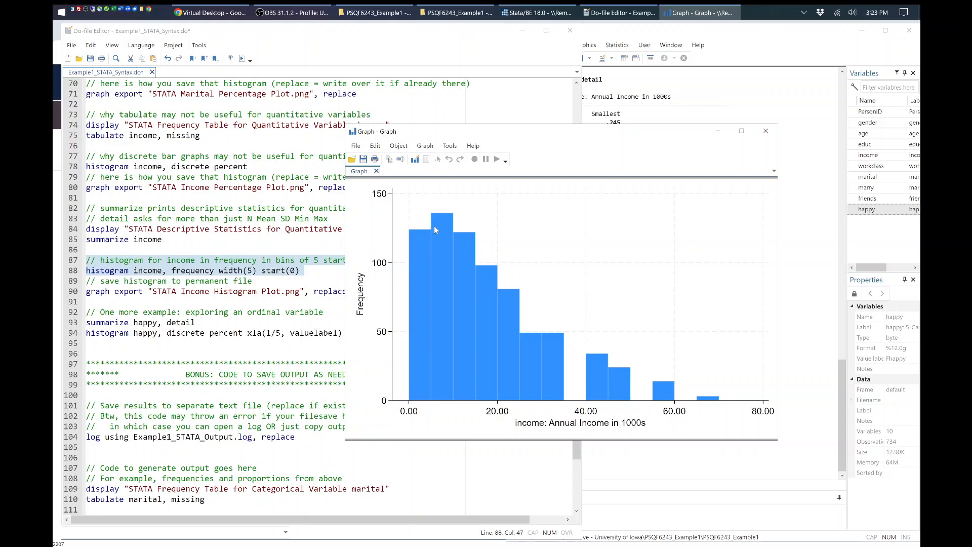
pyautogui.click(766, 132)
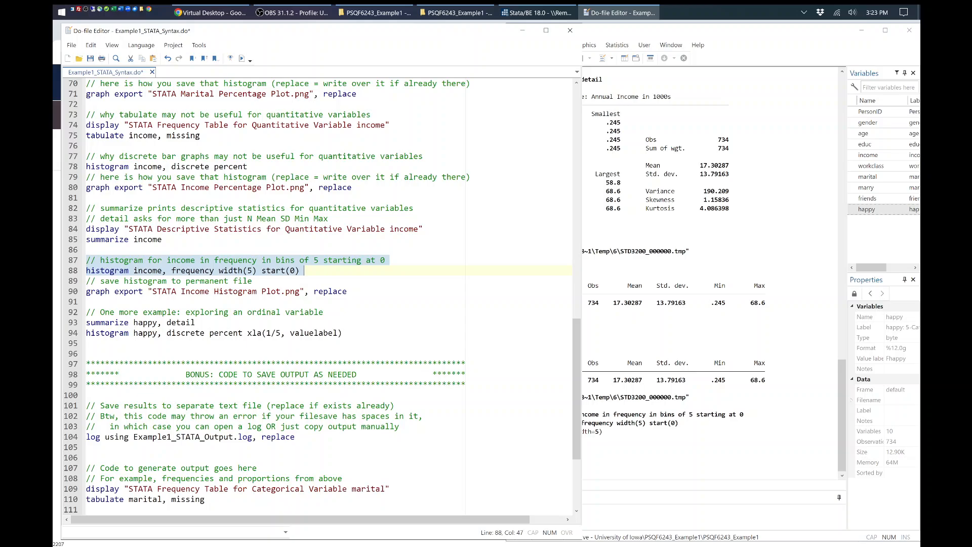
# - Run lines 93 and 94 for the detailed summary and discrete percent histogram of happy, and minimize the graph to see the results
pyautogui.moveTo(343, 333); pyautogui.dragTo(86, 322)
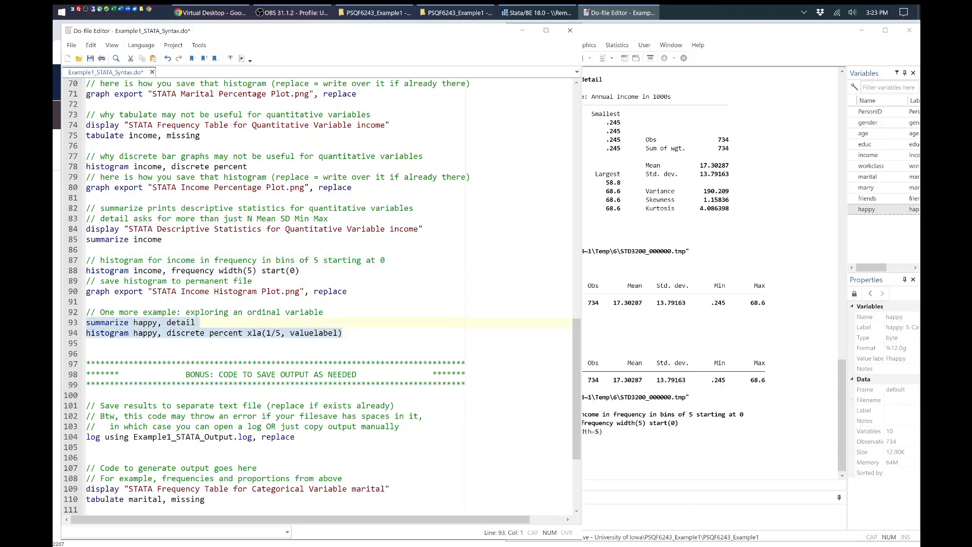
pyautogui.hotkey('ctrl', 'd')
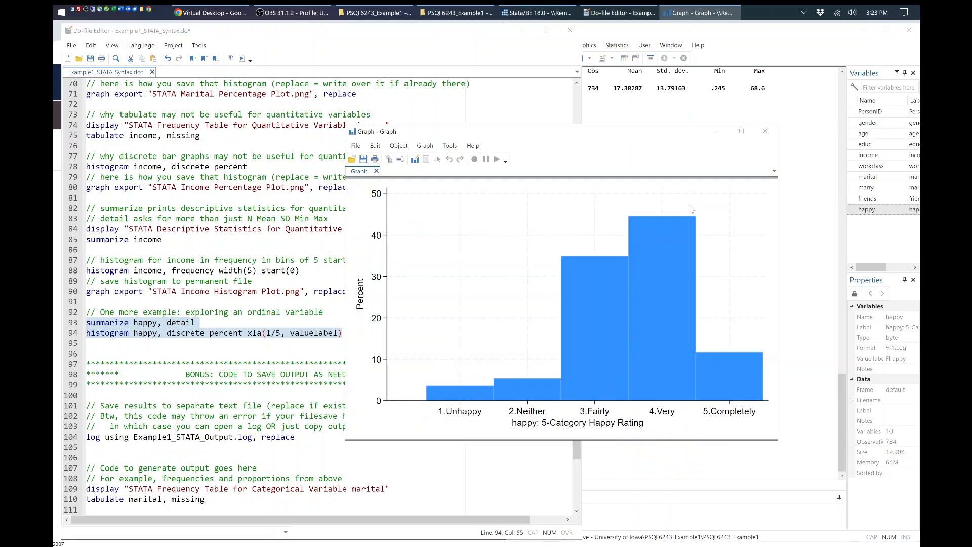
pyautogui.click(718, 132)
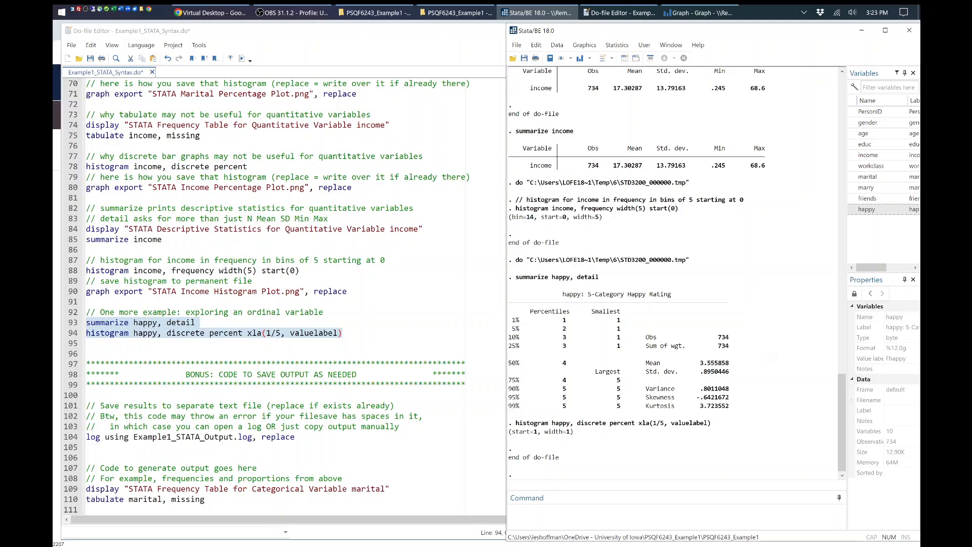
# - Examine the bonus code for saving output, including the log file name Example1_STATA_Output.log on line 104
pyautogui.scroll(-2, 274, 296)
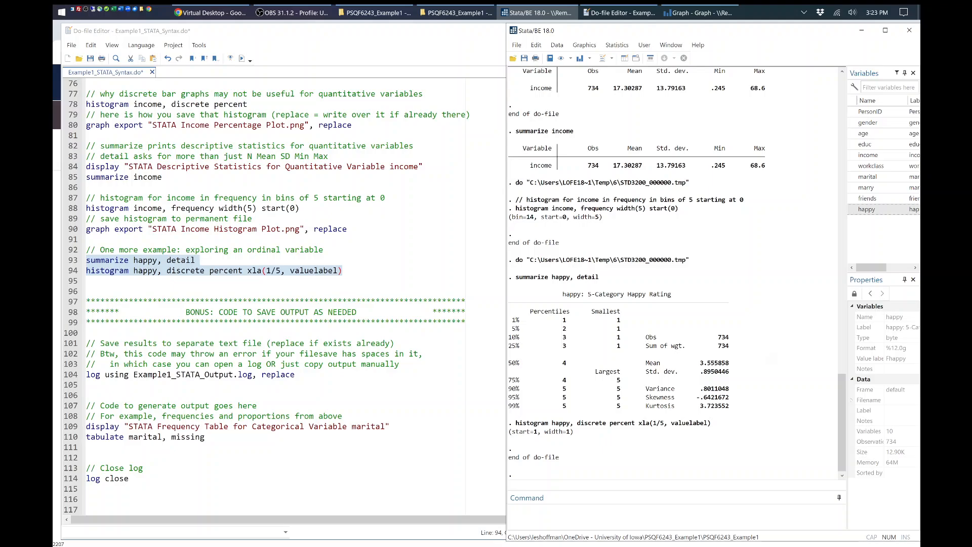
pyautogui.scroll(-1, 274, 297)
pyautogui.scroll(5, 274, 297)
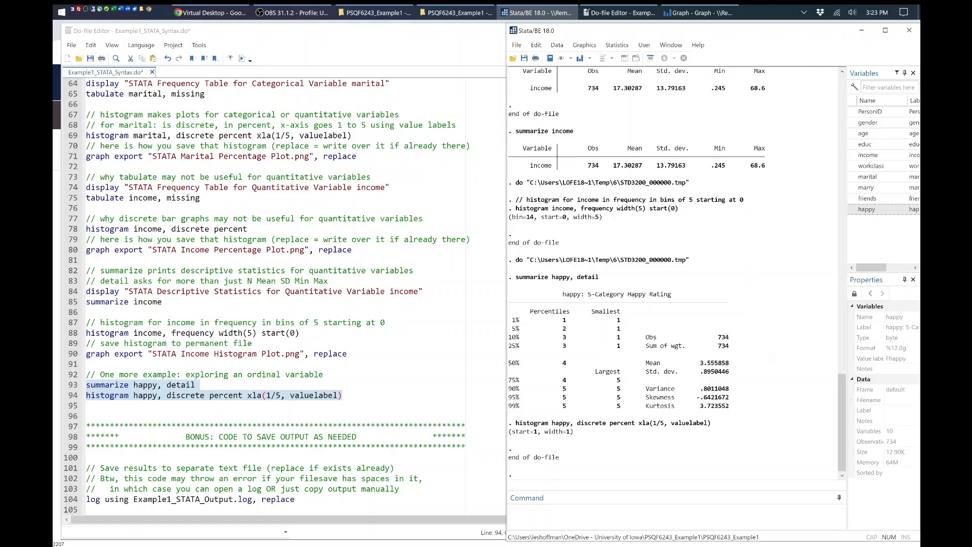
pyautogui.scroll(-4, 276, 296)
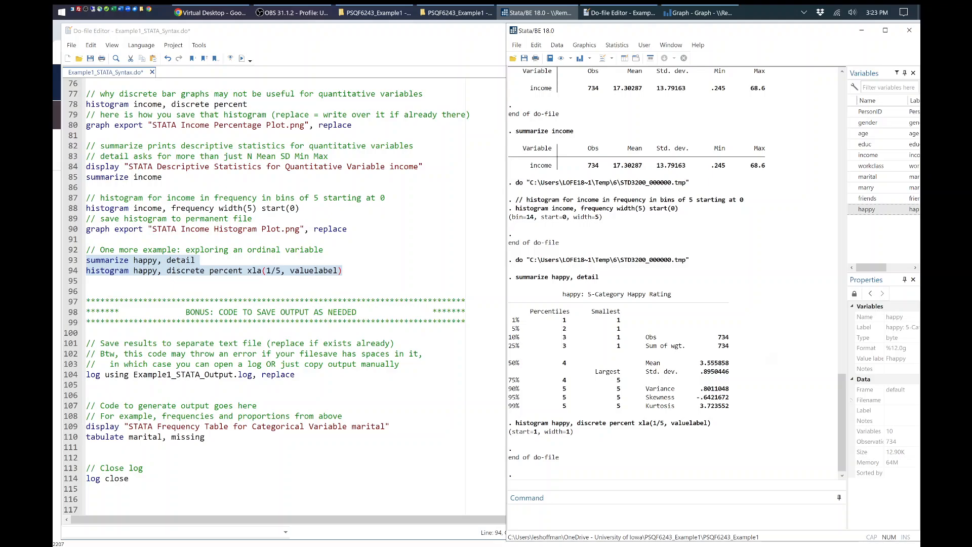
pyautogui.moveTo(639, 109); pyautogui.dragTo(658, 321)
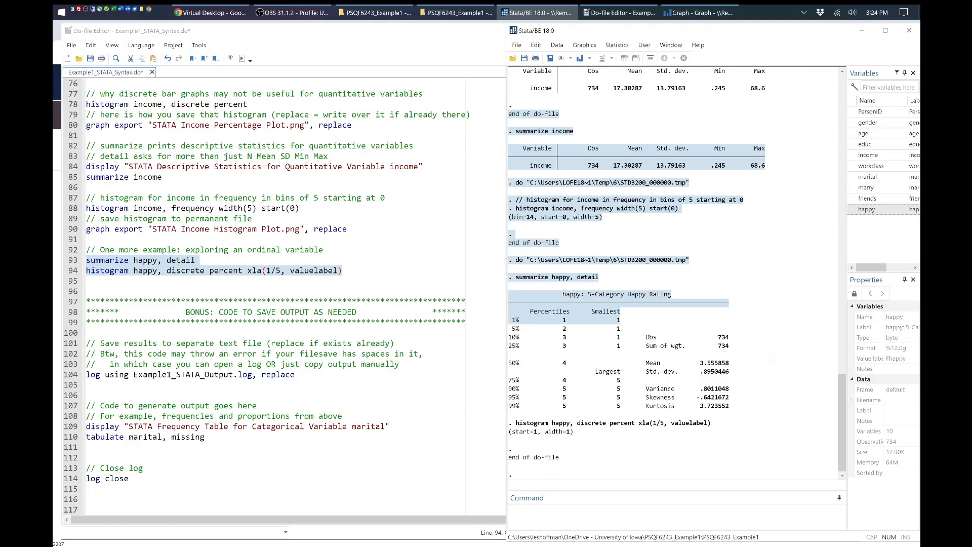
pyautogui.click(137, 375)
pyautogui.moveTo(137, 375); pyautogui.dragTo(252, 375)
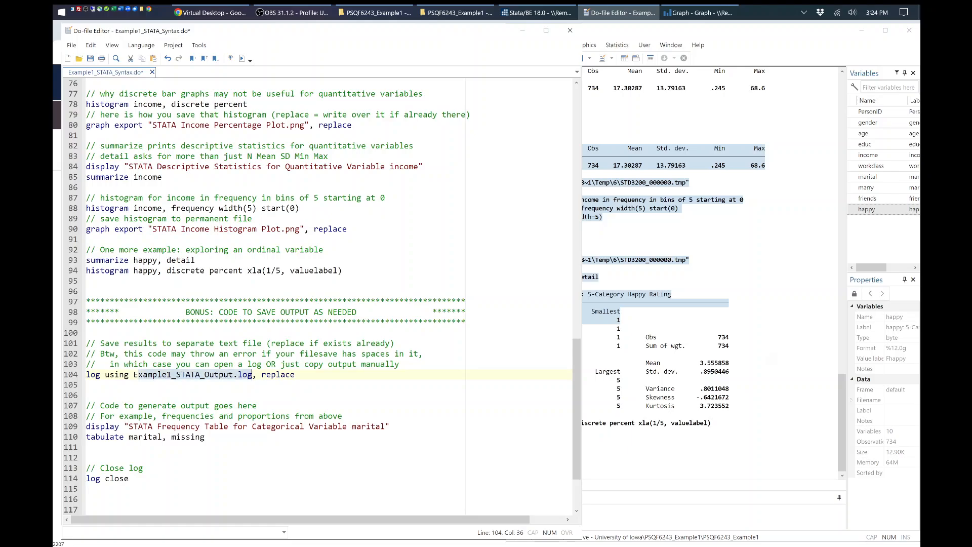
pyautogui.click(138, 374)
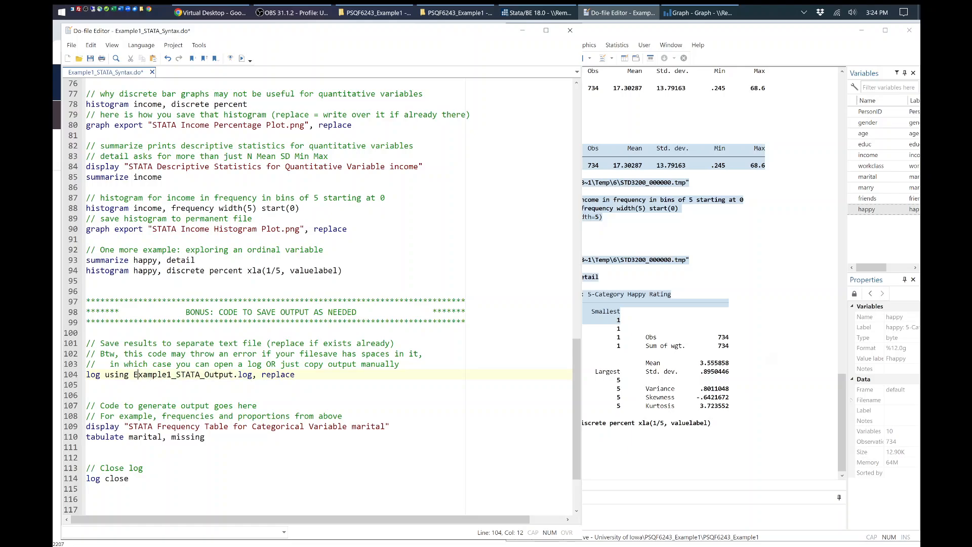
pyautogui.moveTo(133, 375); pyautogui.dragTo(252, 375)
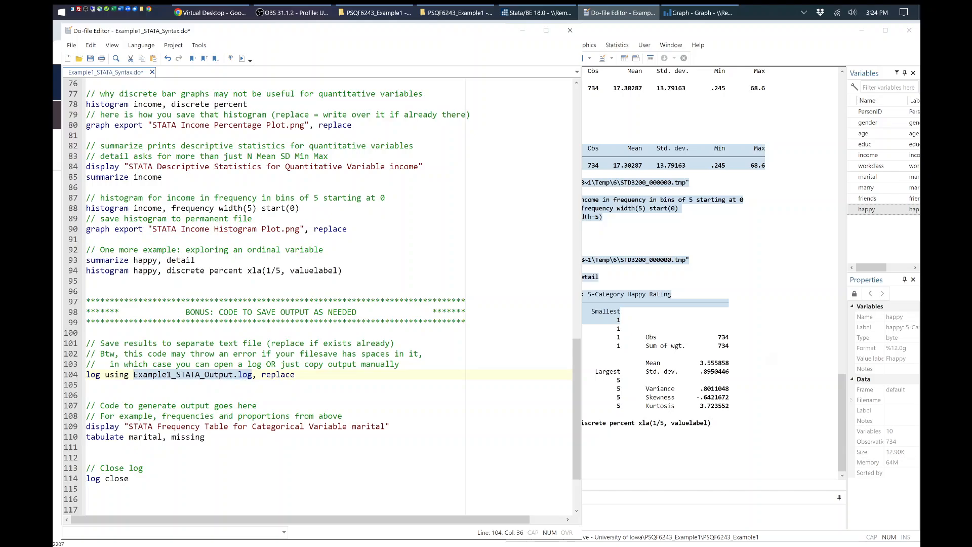
# - Run line 104 to open the log Example1_STATA_Output.log with the replace option, and bring the results forward
pyautogui.moveTo(309, 374); pyautogui.dragTo(86, 376)
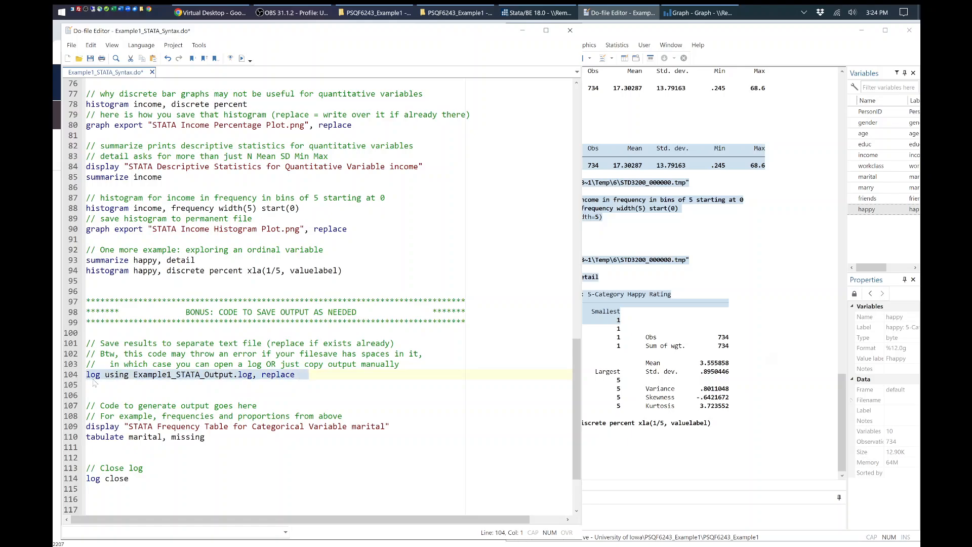
pyautogui.hotkey('ctrl', 'd')
pyautogui.click(729, 422)
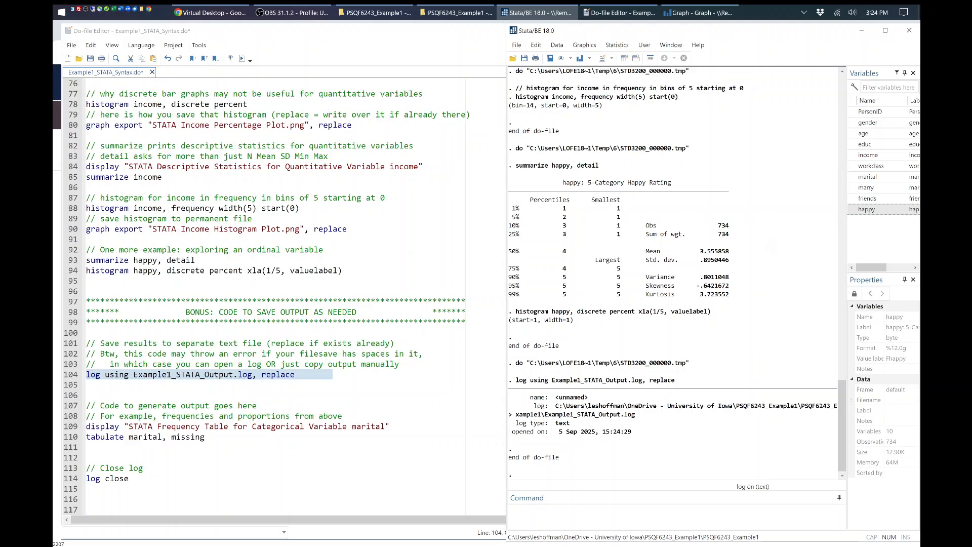
# - Copy the income descriptive statistics code from lines 82 to 85 and insert it below the log using command, starting on line 106
pyautogui.scroll(1, 267, 297)
pyautogui.scroll(3, 283, 296)
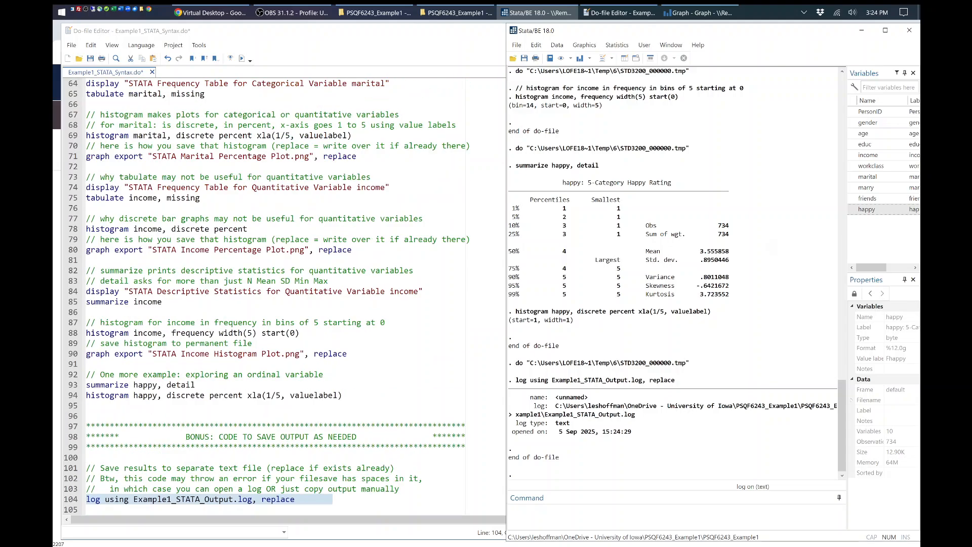
pyautogui.moveTo(162, 302); pyautogui.dragTo(87, 271)
pyautogui.hotkey('ctrl', 'c')
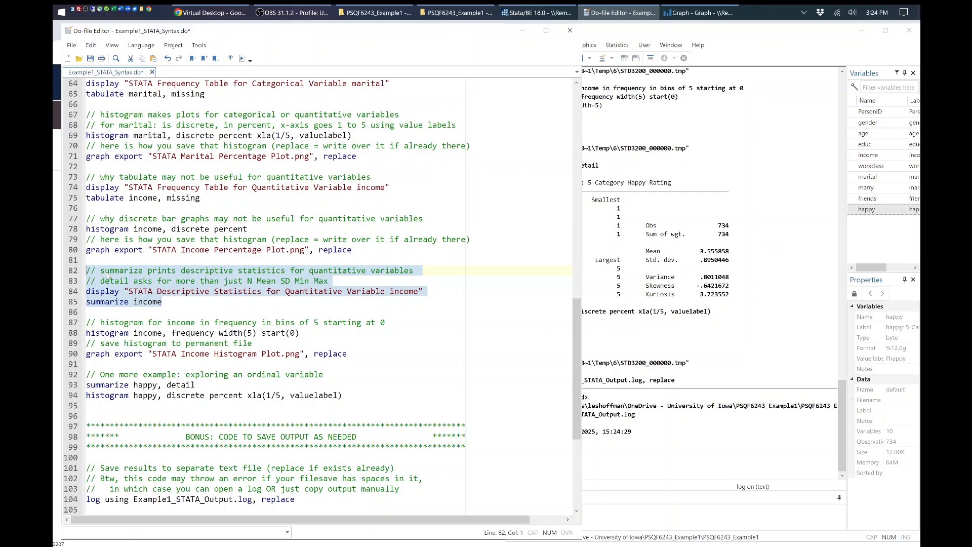
pyautogui.scroll(-3, 143, 274)
pyautogui.scroll(-3, 143, 283)
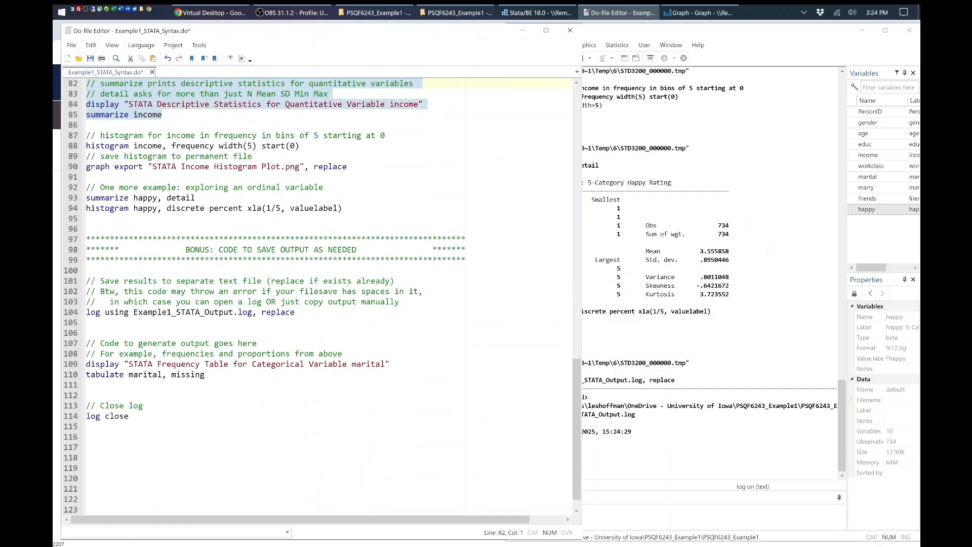
pyautogui.click(96, 323)
pyautogui.press('Return')
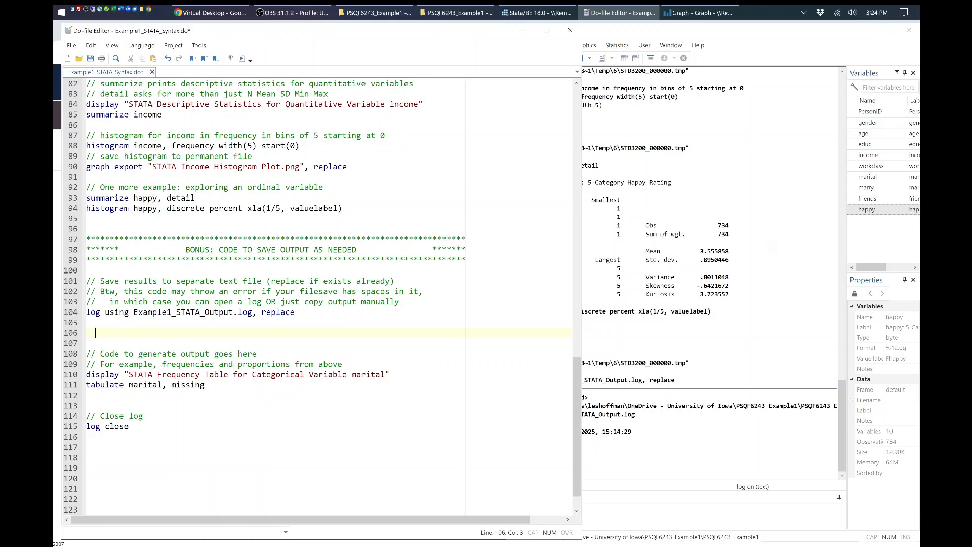
pyautogui.hotkey('ctrl', 'v')
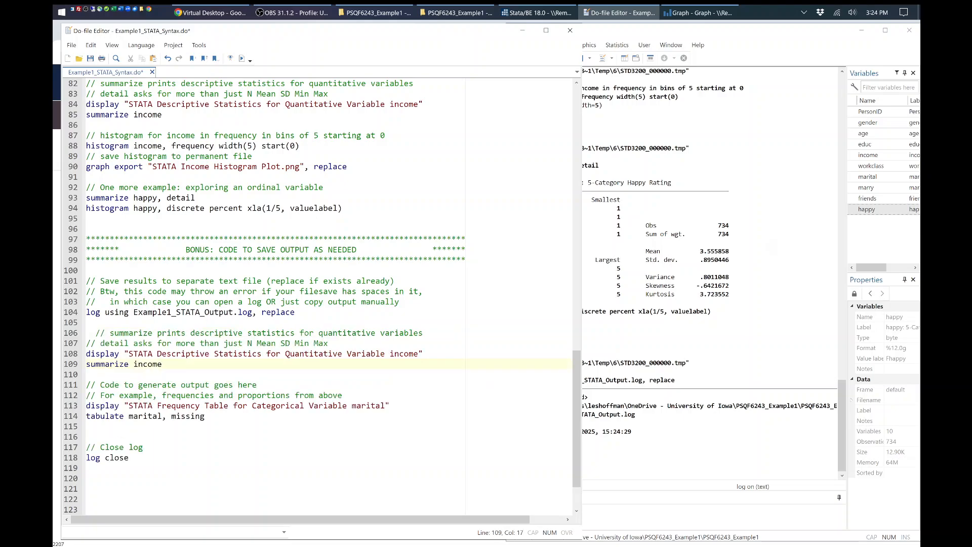
# - Run the inserted income summary code on lines 106 to 109 and bring the results forward
pyautogui.moveTo(158, 364); pyautogui.dragTo(88, 337)
pyautogui.hotkey('ctrl', 'd')
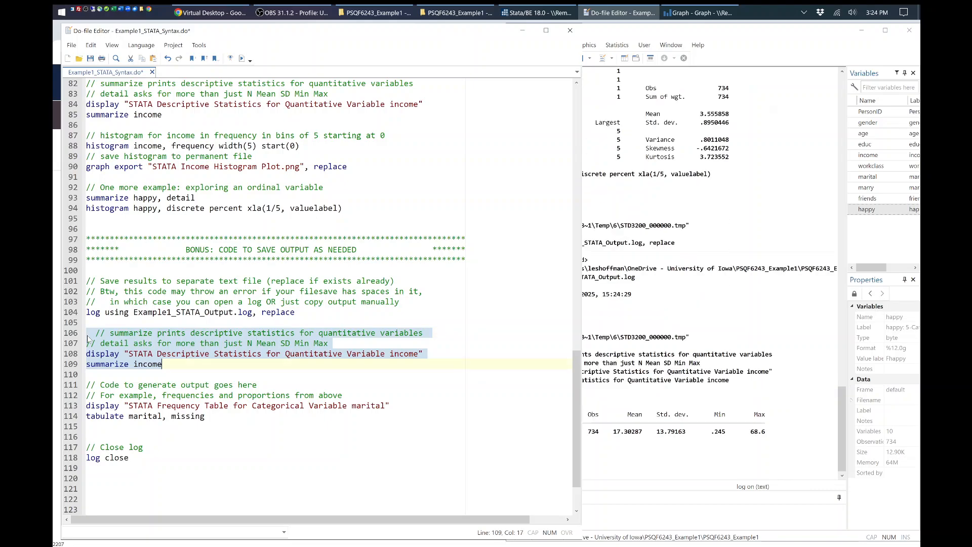
pyautogui.click(701, 377)
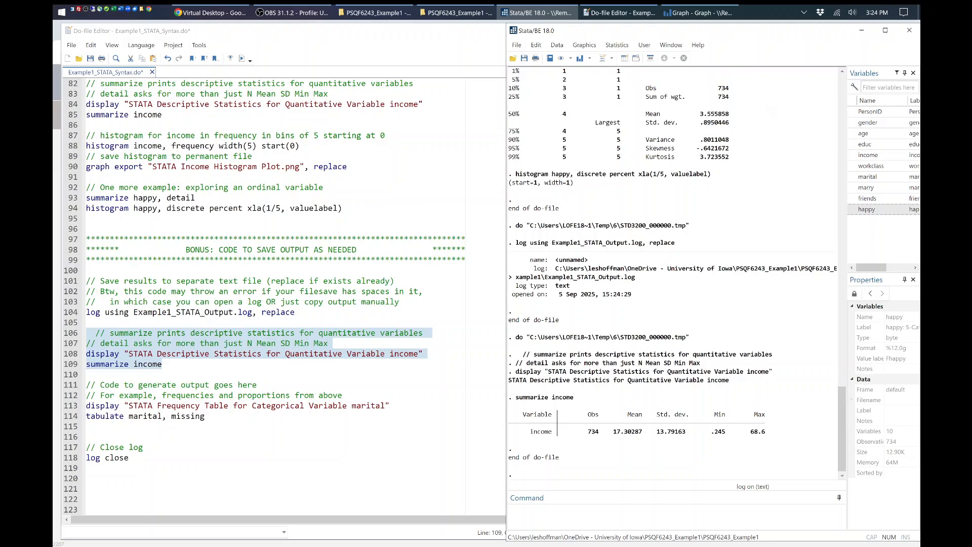
# - Run the marital frequency table code on lines 111 to 114 and bring the results forward
pyautogui.moveTo(204, 416); pyautogui.dragTo(86, 385)
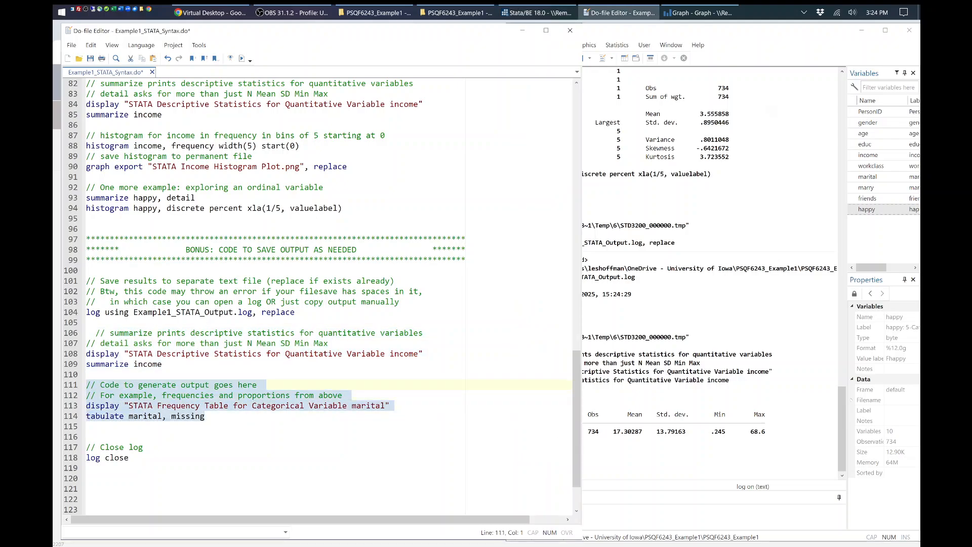
pyautogui.hotkey('ctrl', 'd')
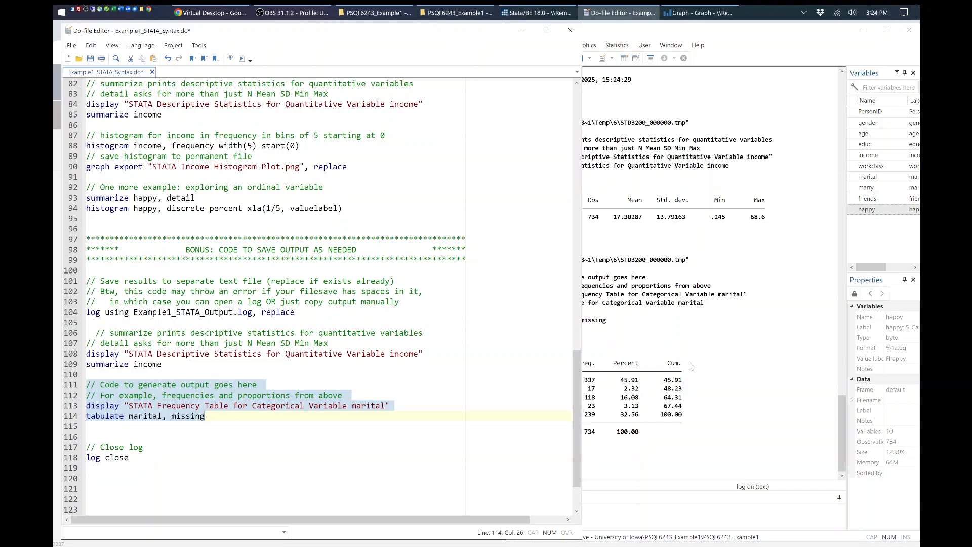
pyautogui.click(694, 366)
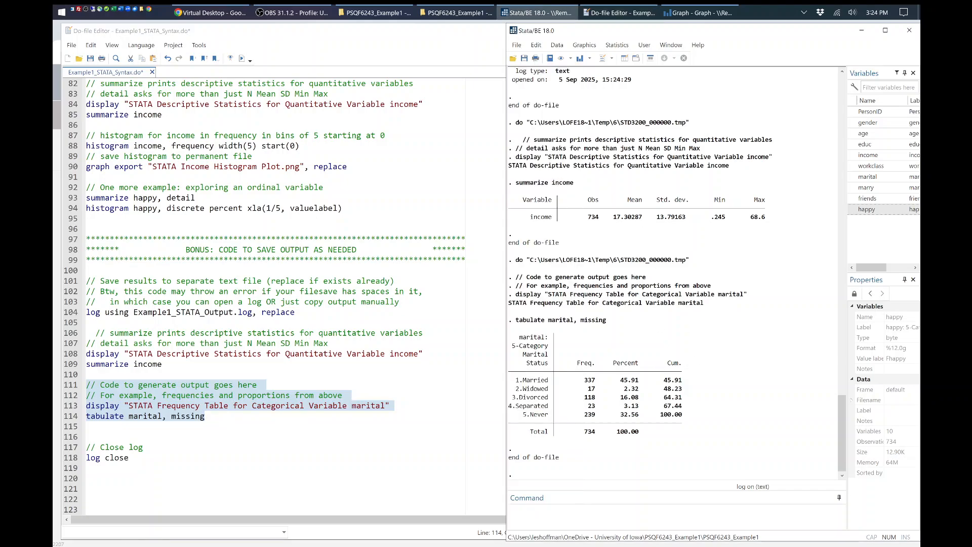
# - Run the log close code on lines 117 and 118 and bring the results forward
pyautogui.click(137, 458)
pyautogui.moveTo(138, 458); pyautogui.dragTo(86, 447)
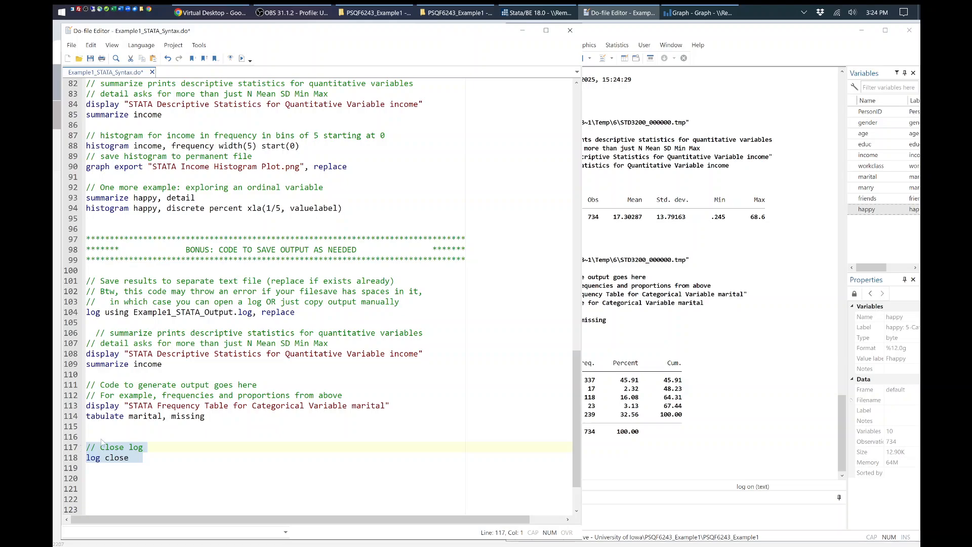
pyautogui.hotkey('ctrl', 'd')
pyautogui.click(711, 361)
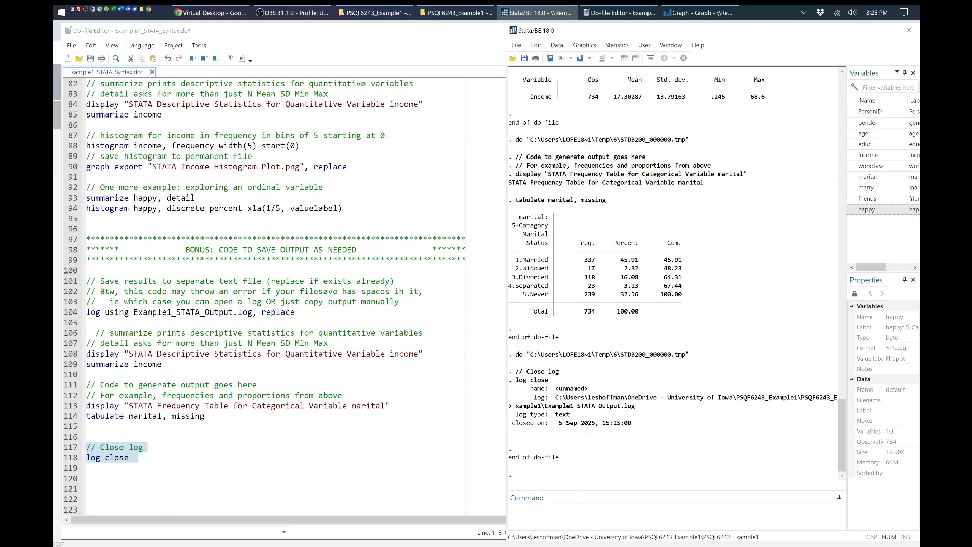
# - Switch to the PSQF6243_Example1 folder in File Explorer, open Example1_STATA_Output.log, review the saved output from start to end, and close it
pyautogui.click(375, 12)
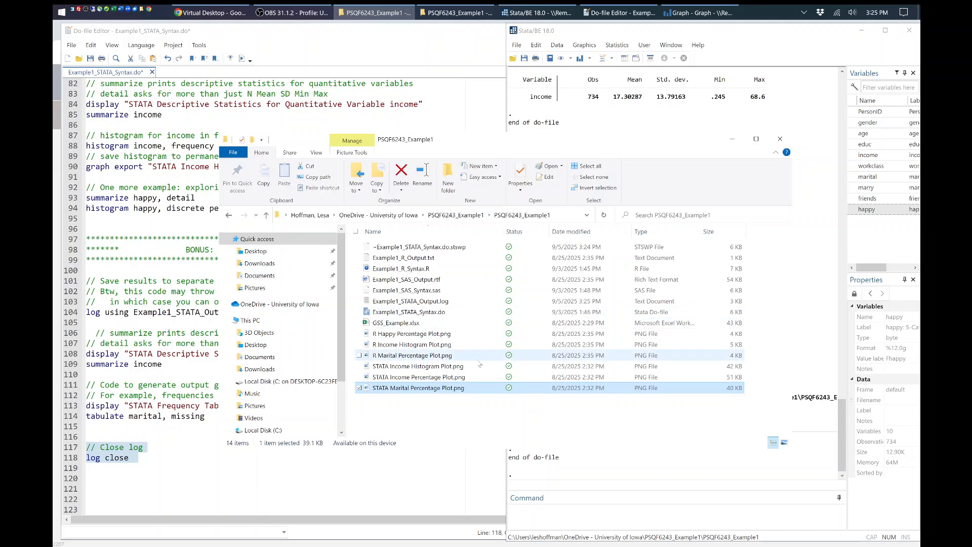
pyautogui.doubleClick(429, 302)
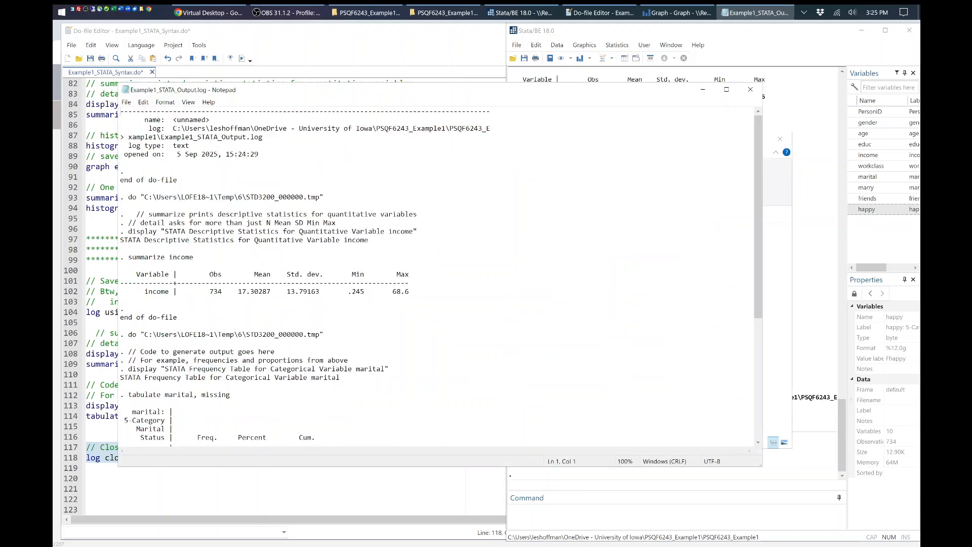
pyautogui.scroll(-5, 438, 279)
pyautogui.scroll(8, 441, 276)
pyautogui.scroll(-8, 440, 276)
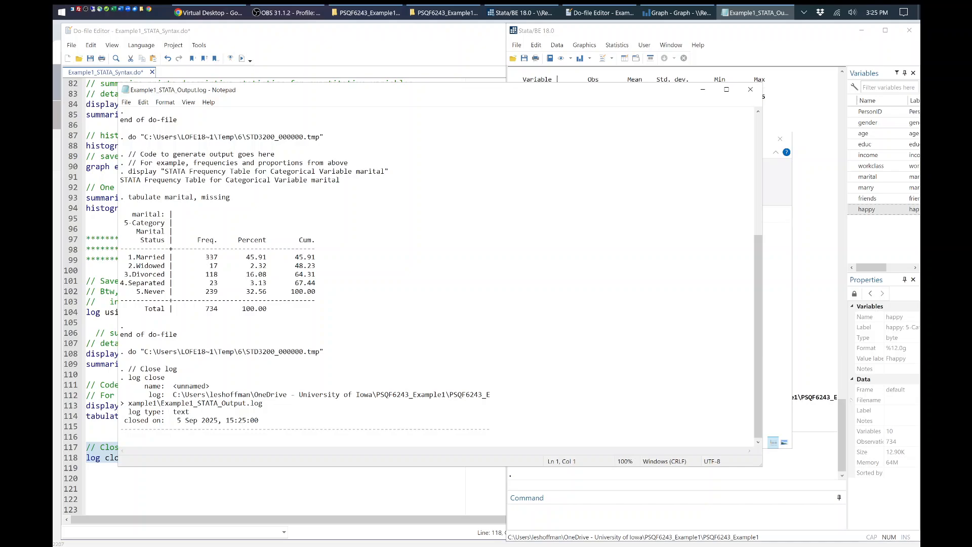
pyautogui.scroll(9, 441, 276)
pyautogui.click(751, 89)
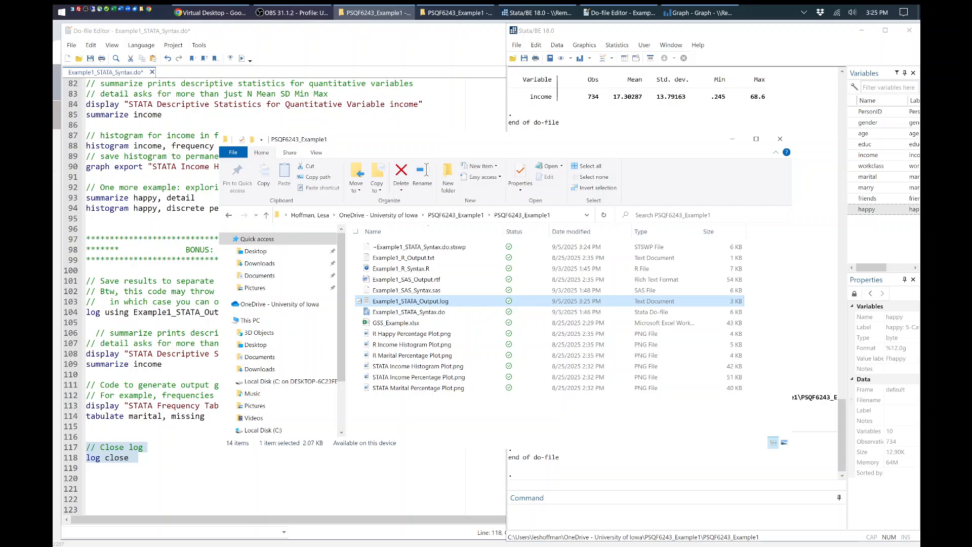
# - Return to the do-file and close the open graph window
pyautogui.click(96, 374)
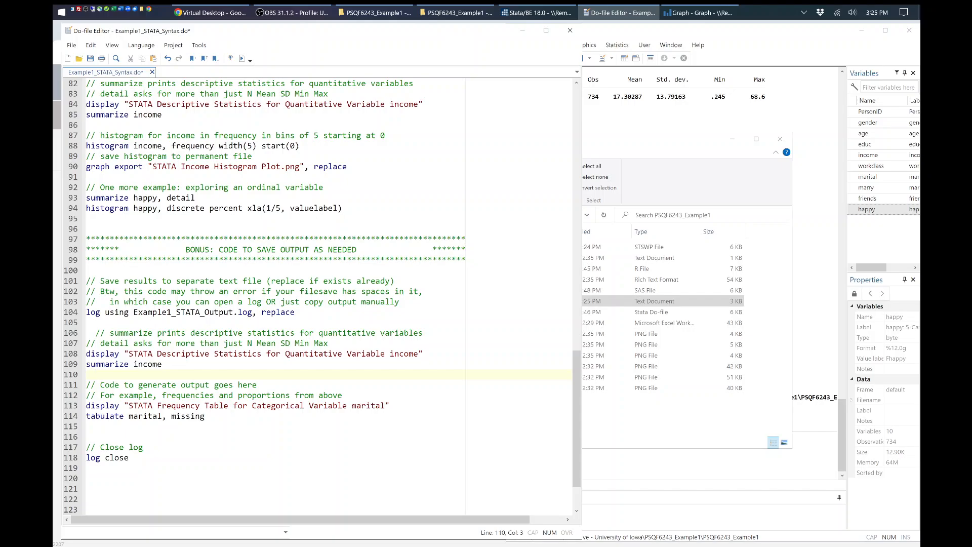
pyautogui.click(699, 13)
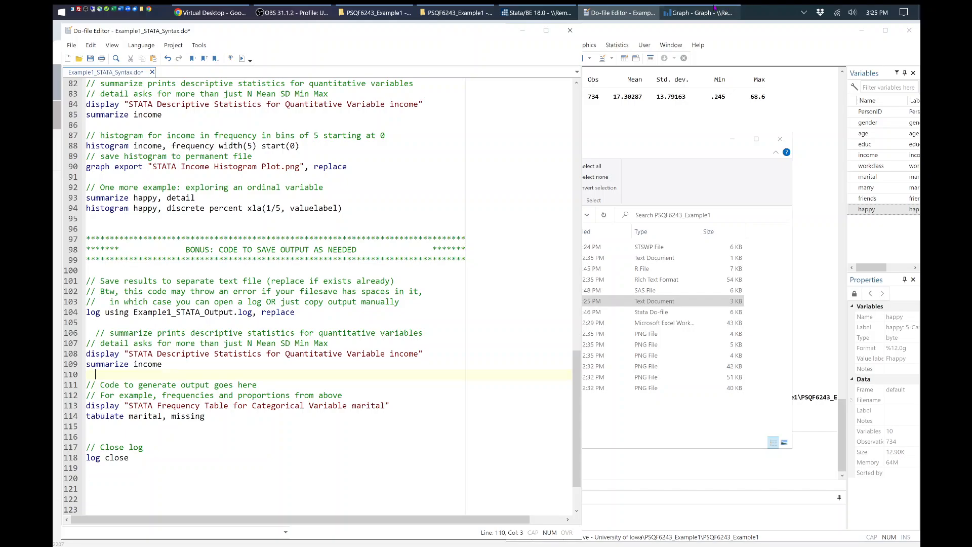
pyautogui.click(766, 131)
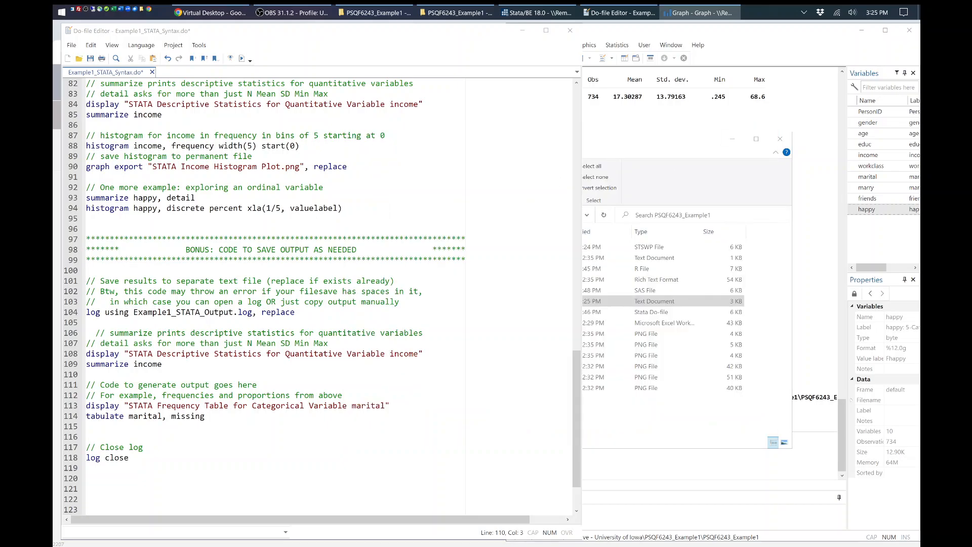
# - Delete the inserted income summary code below the log using command and save Example1_STATA_Syntax.do
pyautogui.click(234, 208)
pyautogui.scroll(12, 319, 296)
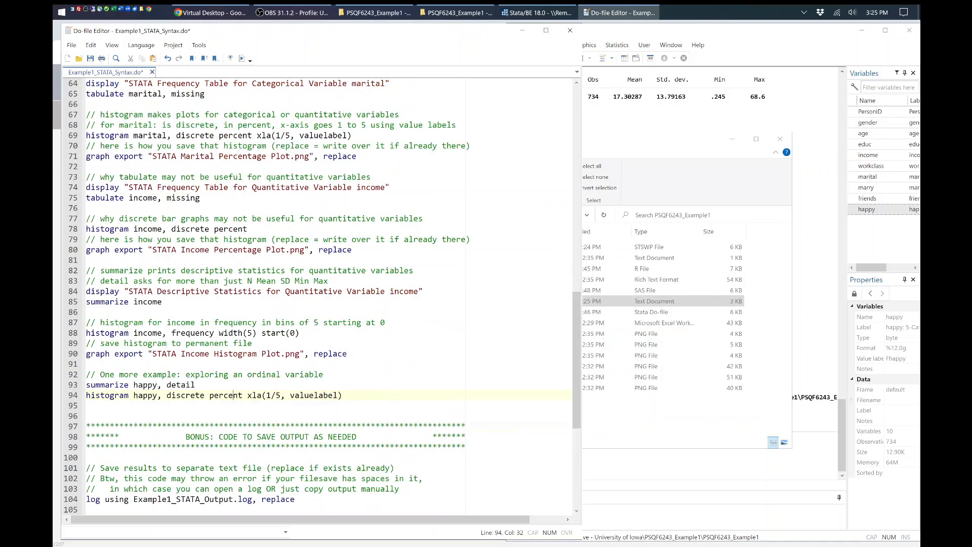
pyautogui.scroll(-6, 319, 296)
pyautogui.scroll(-6, 319, 297)
pyautogui.moveTo(162, 364); pyautogui.dragTo(76, 339)
pyautogui.press('BackSpace')
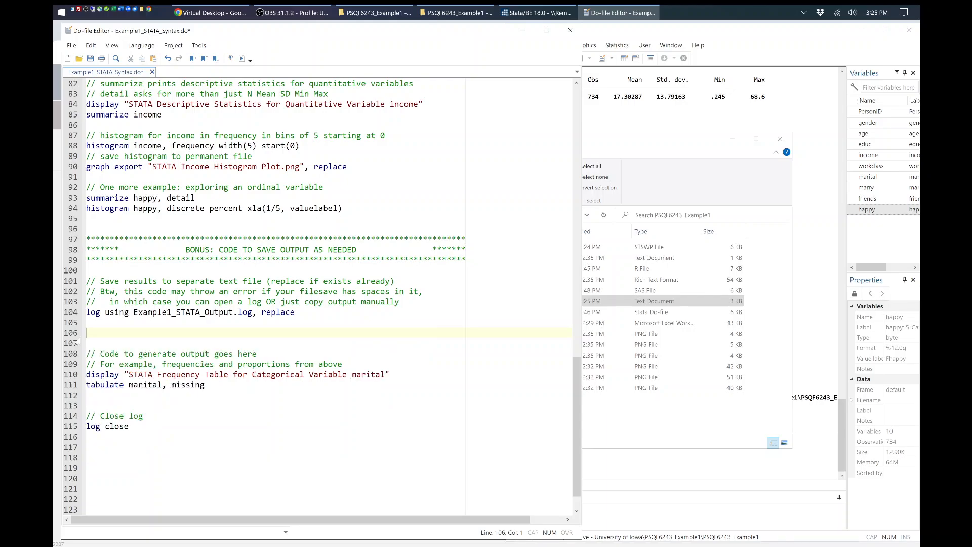
pyautogui.press('BackSpace')
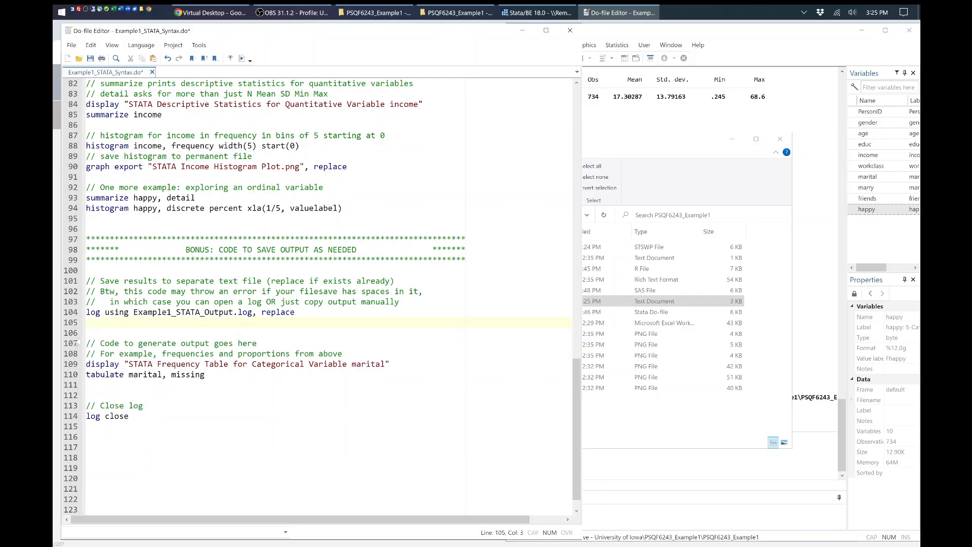
pyautogui.hotkey('ctrl', 's')
# - Switch to Chrome and open Homework #1 through the Online Homework System link on the PSQF 6243 course page
pyautogui.click(213, 13)
pyautogui.click(127, 31)
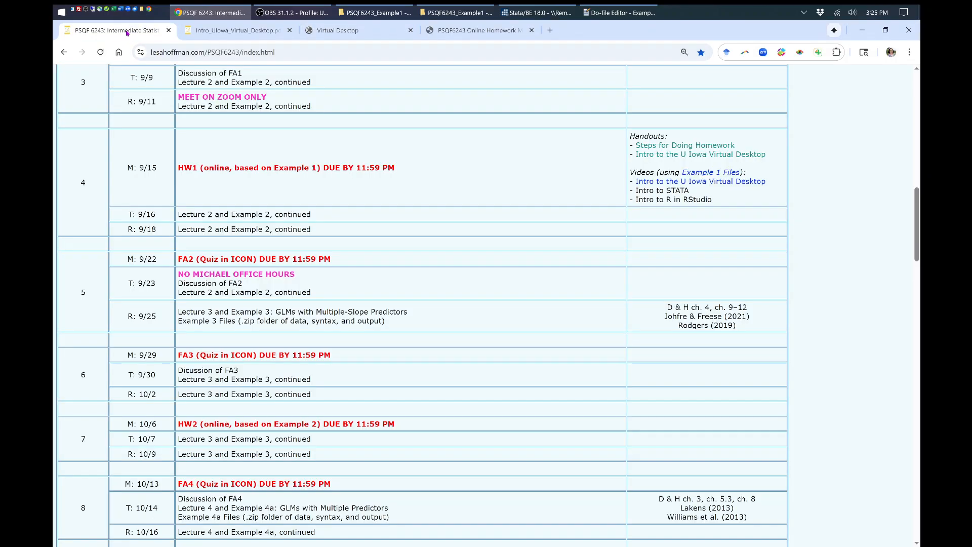
pyautogui.scroll(15, 239, 139)
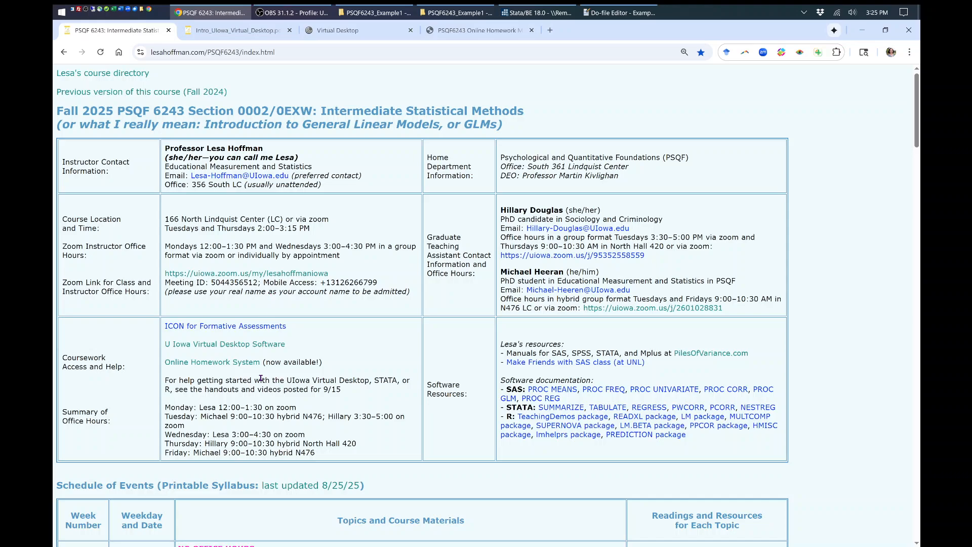
pyautogui.click(229, 363)
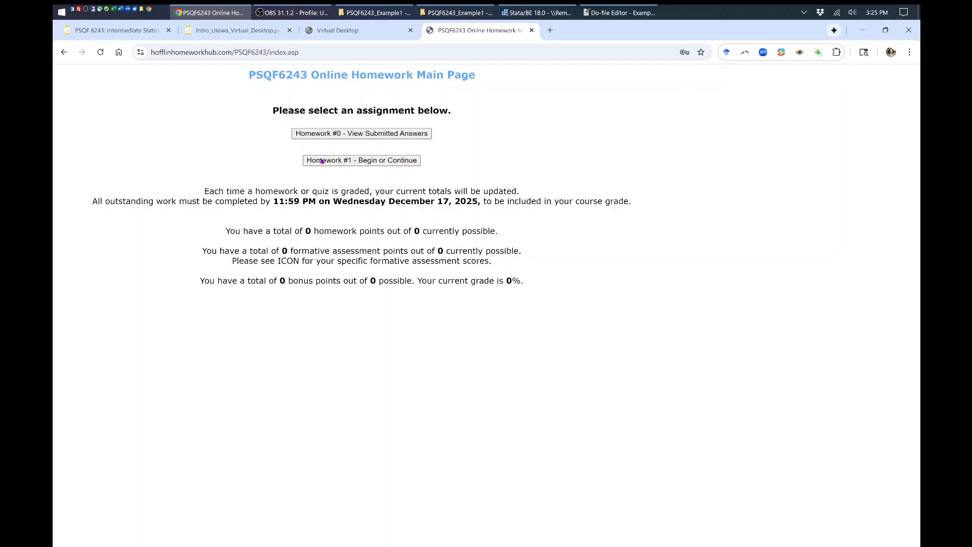
pyautogui.click(339, 160)
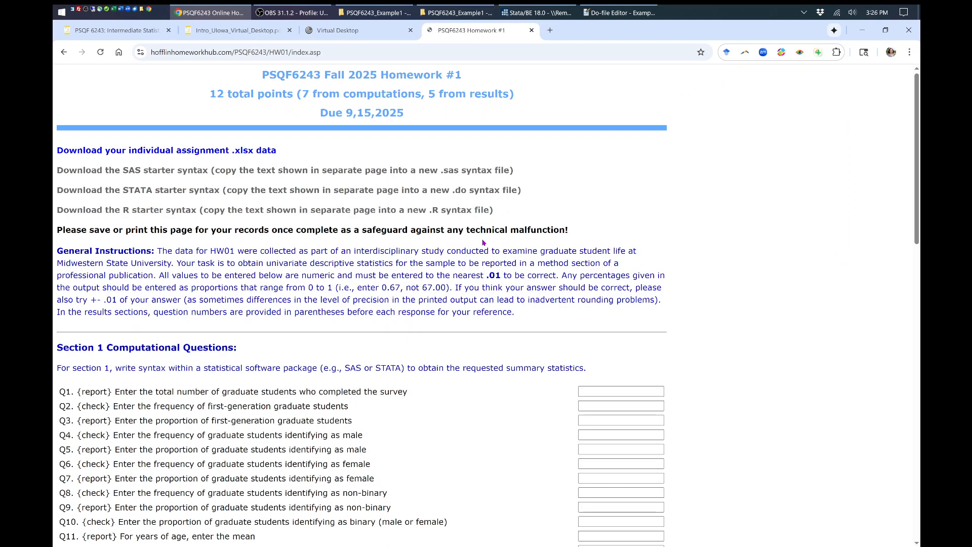
pyautogui.hotkey('ctrl', '+')
pyautogui.hotkey('ctrl', '+')
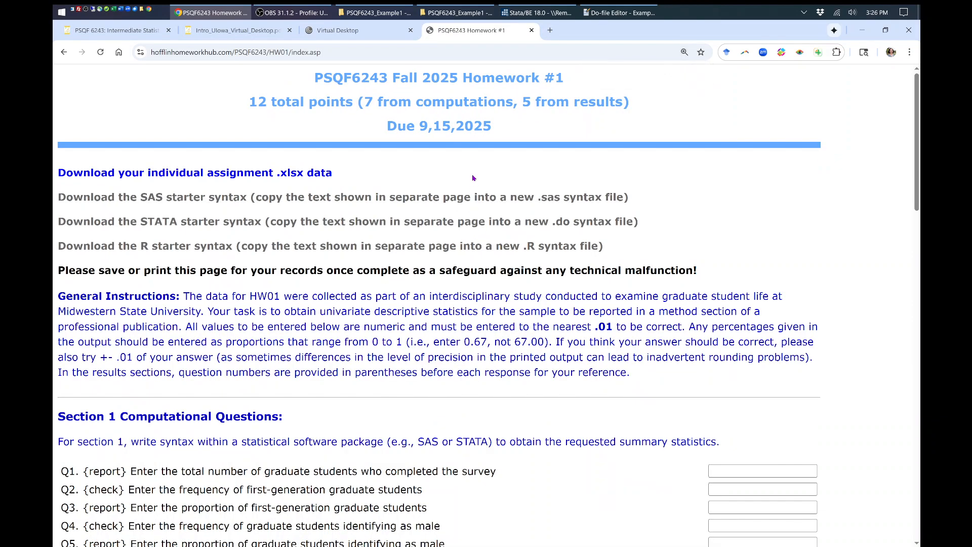
# - Open the STATA starter syntax from the Homework #1 page and copy all of its text
pyautogui.click(486, 224)
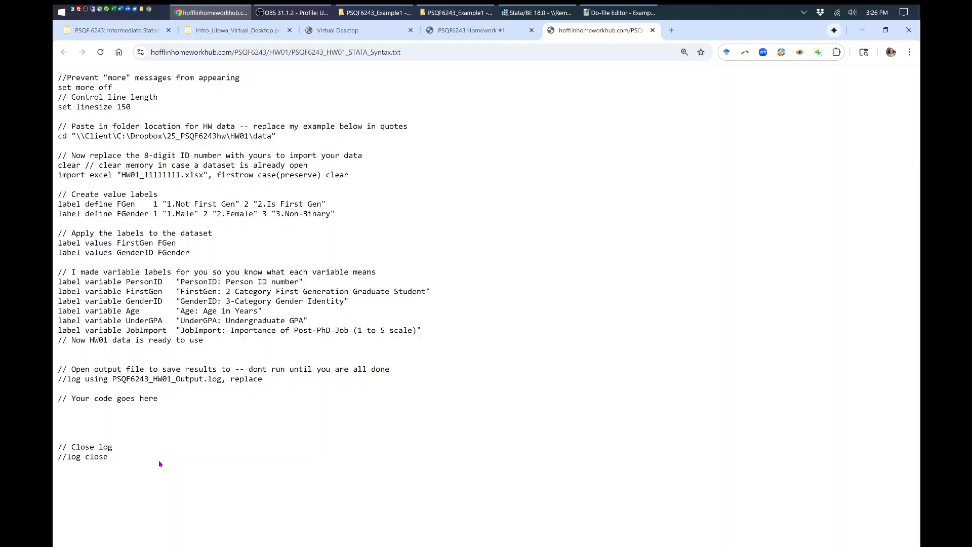
pyautogui.hotkey('ctrl', 'a')
pyautogui.hotkey('ctrl', 'c')
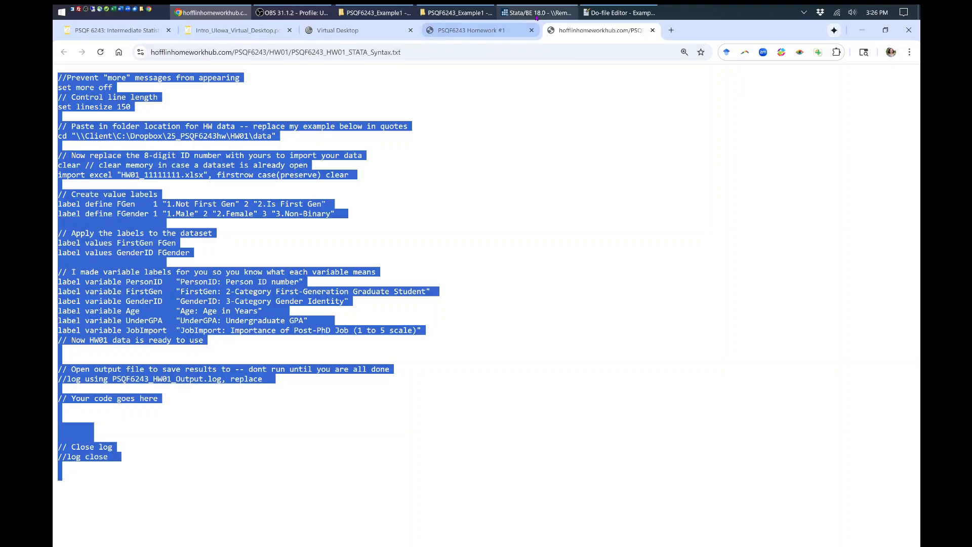
# - Switch back to Stata's Do-file Editor, create a new do-file, and paste the copied HW01 starter syntax into it
pyautogui.click(561, 12)
pyautogui.click(621, 12)
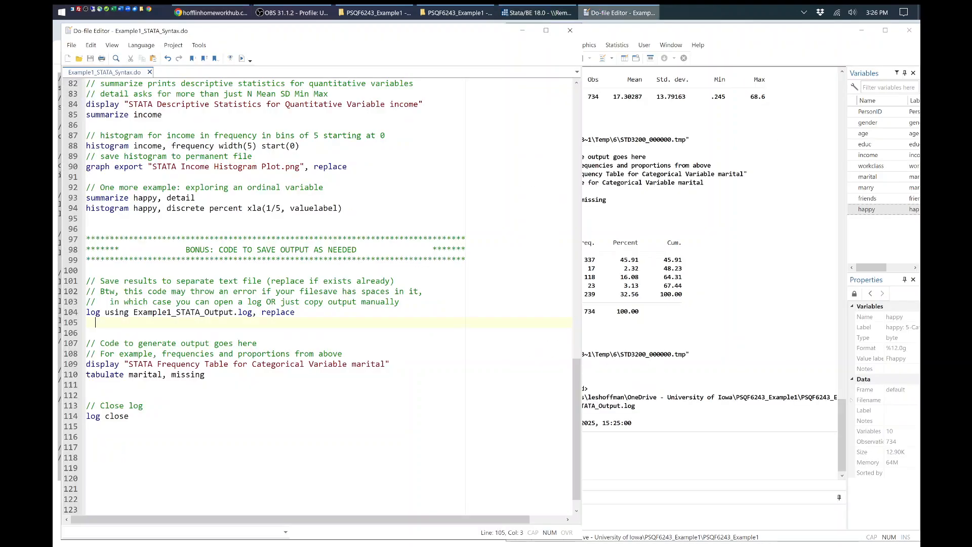
pyautogui.click(68, 59)
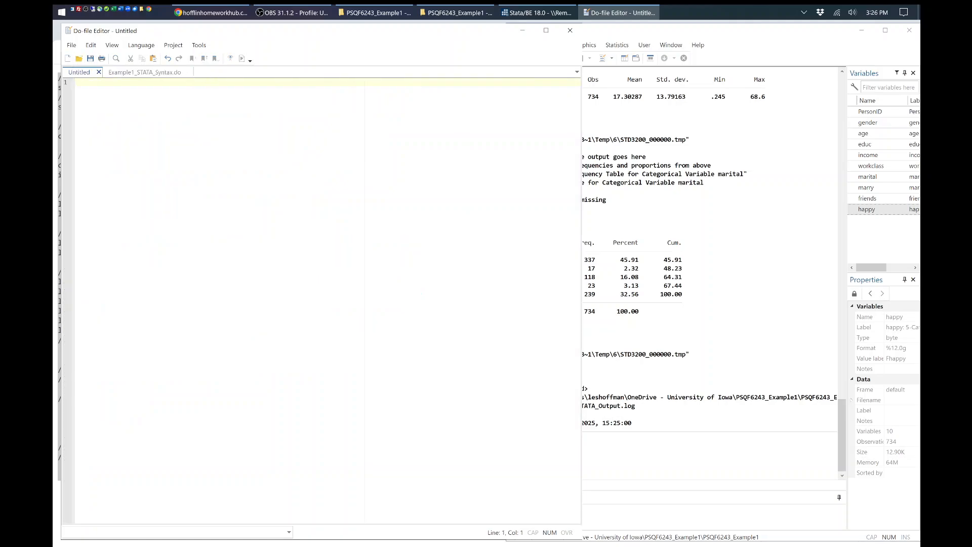
pyautogui.hotkey('ctrl', 'v')
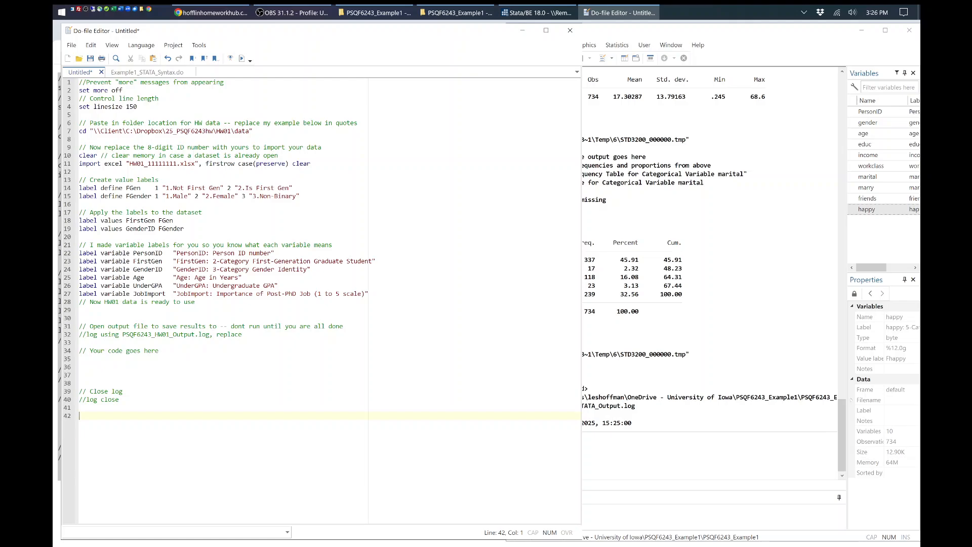
pyautogui.scroll(2, 322, 299)
pyautogui.scroll(2, 322, 299)
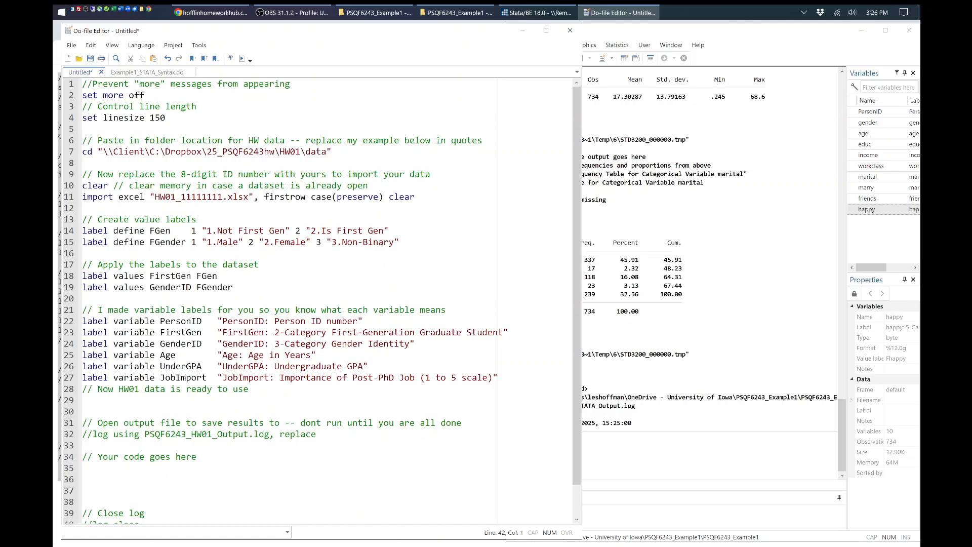
# - Examine the starter setup code on lines 1 to 28, especially the folder path on line 7 and the ID number in line 11's import file name
pyautogui.moveTo(102, 151); pyautogui.dragTo(327, 151)
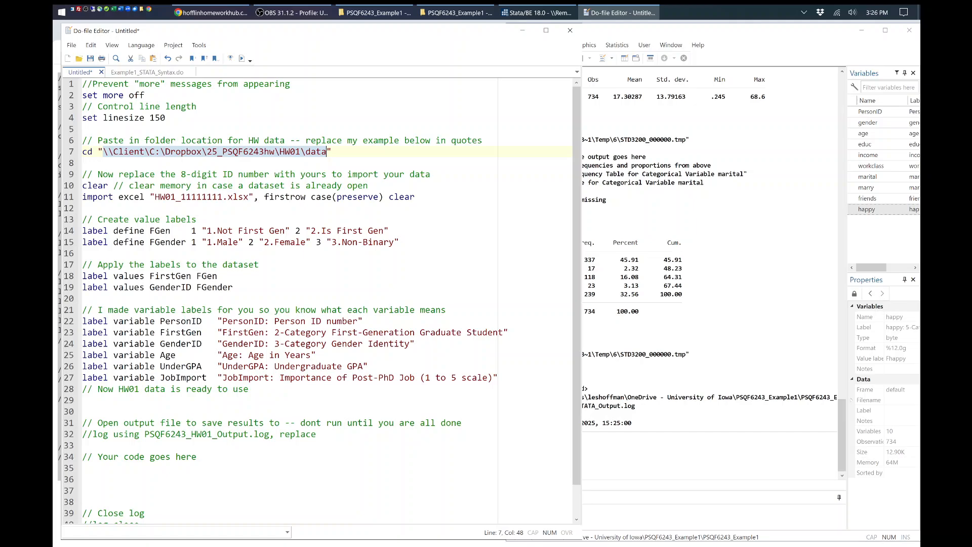
pyautogui.moveTo(155, 197); pyautogui.dragTo(222, 197)
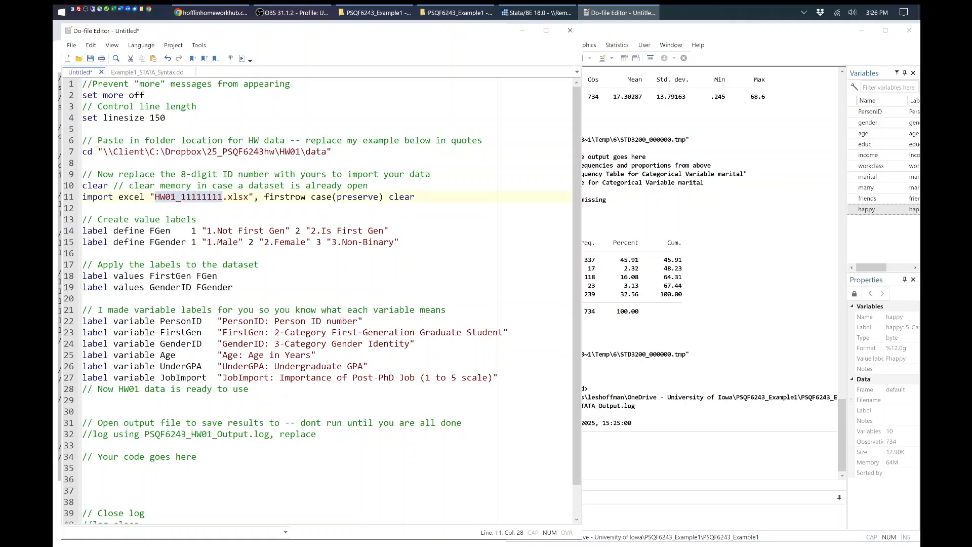
pyautogui.click(83, 208)
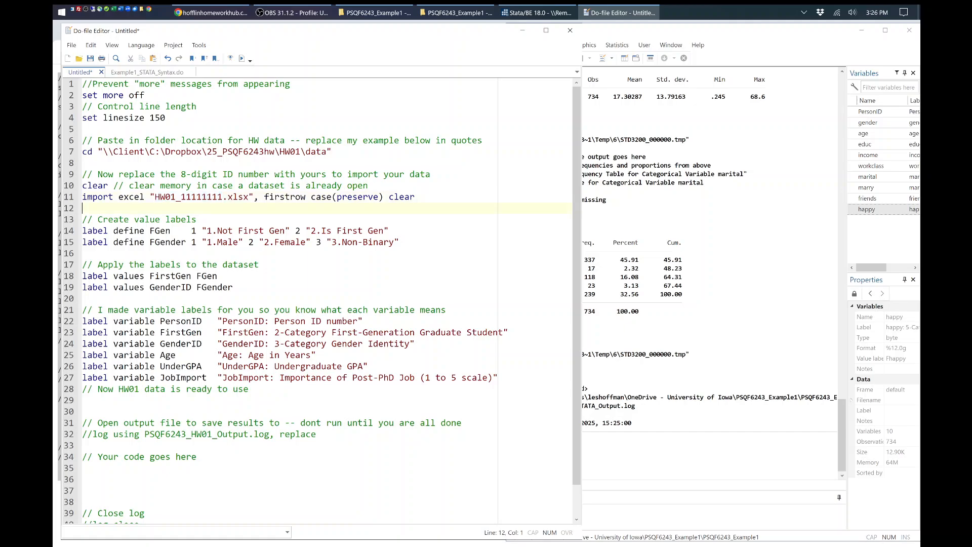
pyautogui.moveTo(186, 197); pyautogui.dragTo(222, 197)
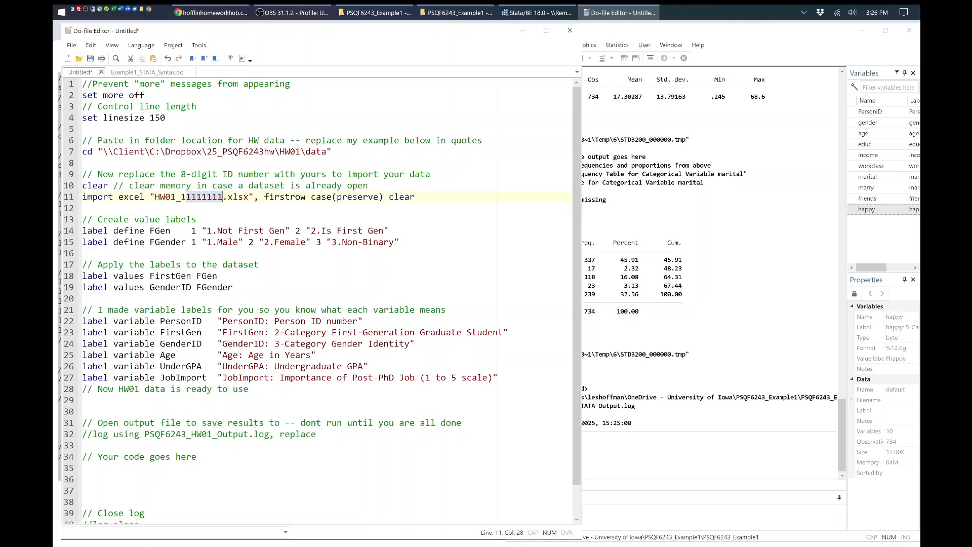
pyautogui.click(199, 219)
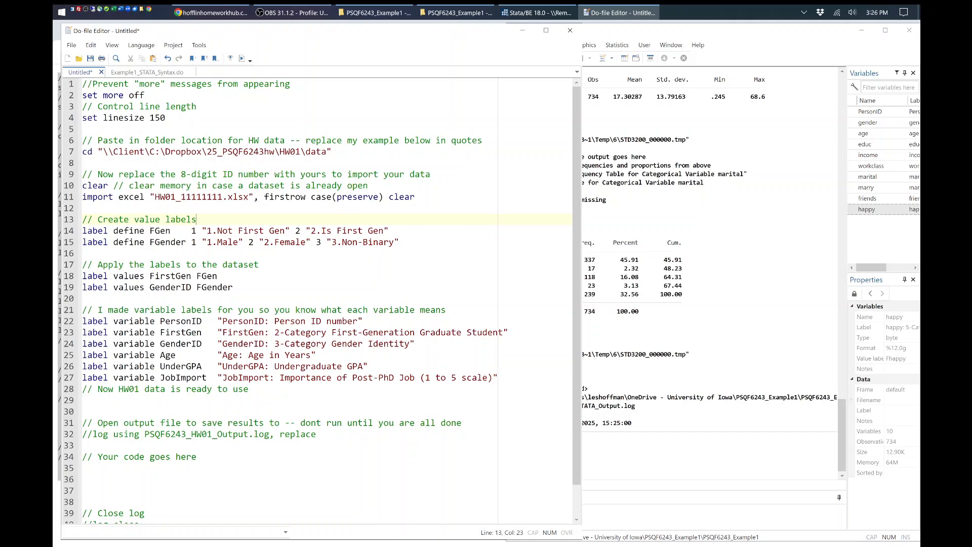
pyautogui.moveTo(222, 197); pyautogui.dragTo(181, 197)
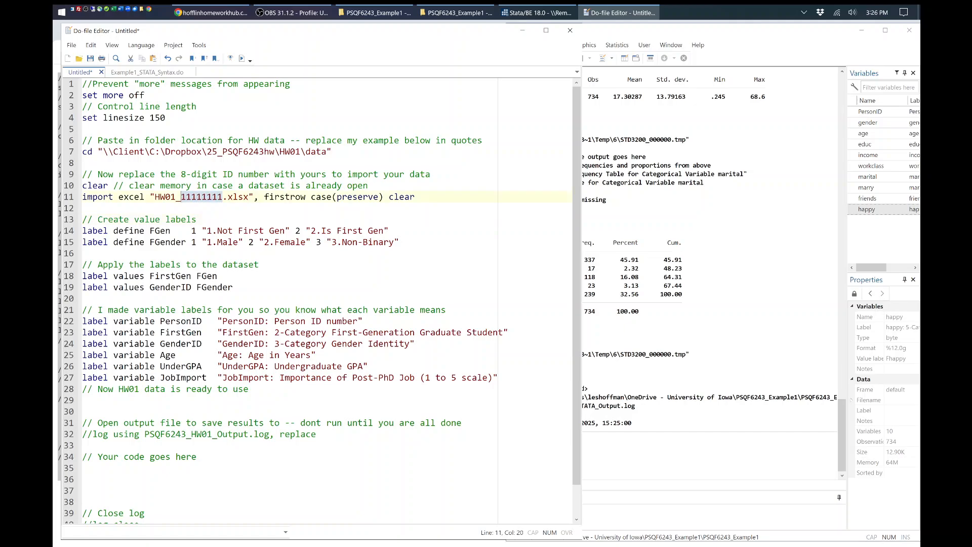
pyautogui.moveTo(114, 152); pyautogui.dragTo(191, 151)
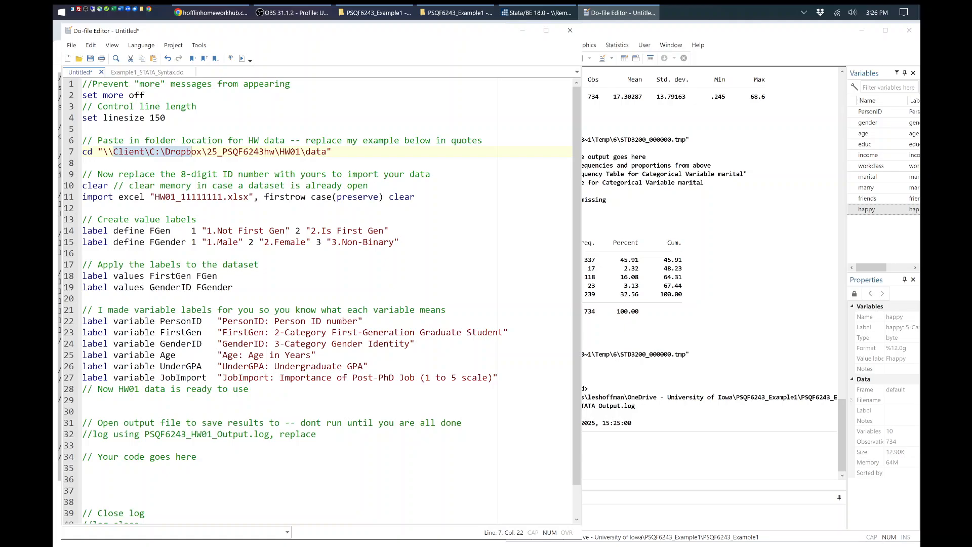
pyautogui.moveTo(181, 197); pyautogui.dragTo(224, 197)
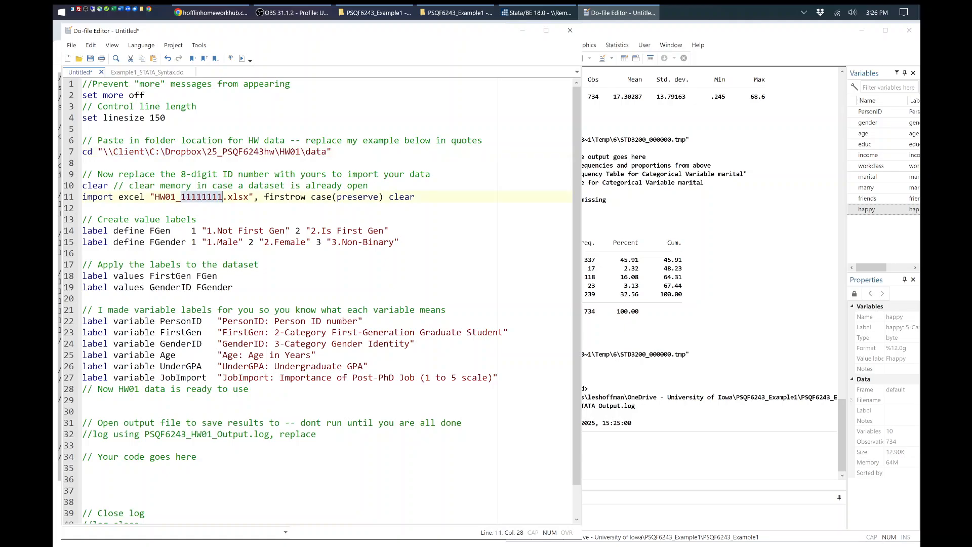
pyautogui.moveTo(82, 84); pyautogui.dragTo(238, 389)
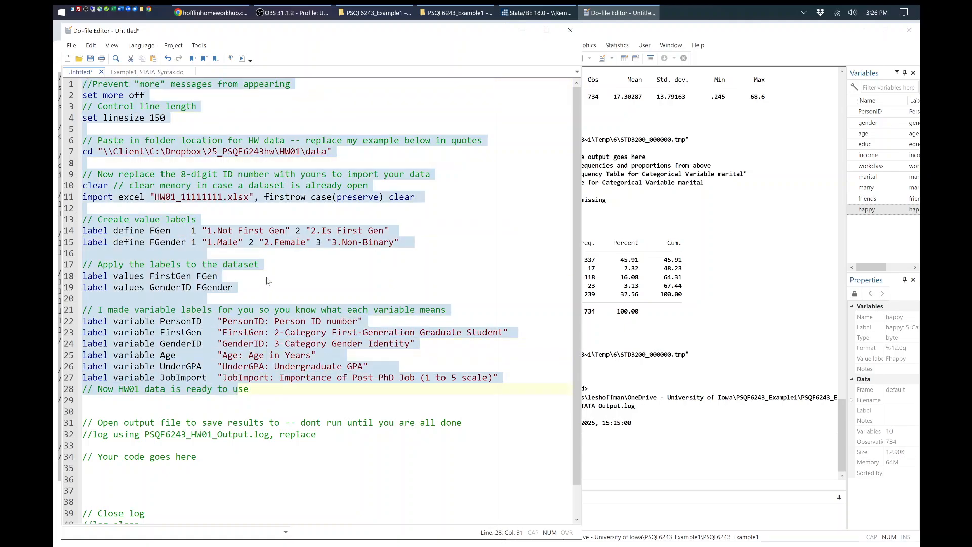
# - Review the value label and variable label code on lines 17 to 28 of the homework do-file
pyautogui.click(291, 290)
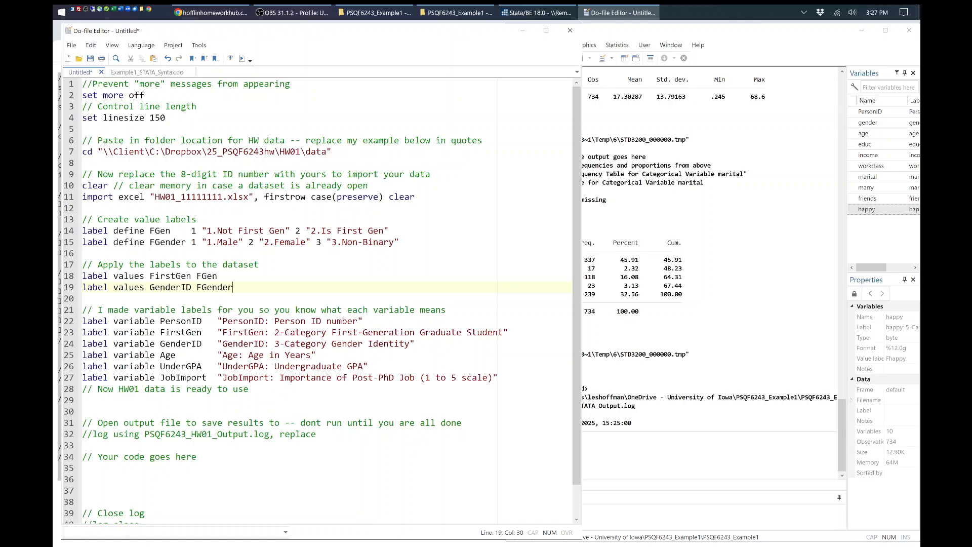
pyautogui.moveTo(248, 389); pyautogui.dragTo(86, 264)
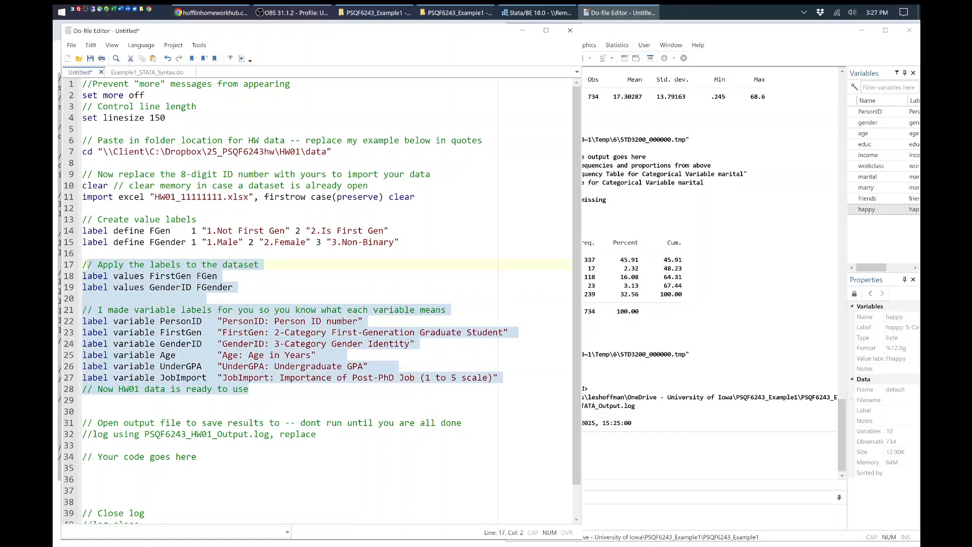
pyautogui.scroll(-1, 236, 303)
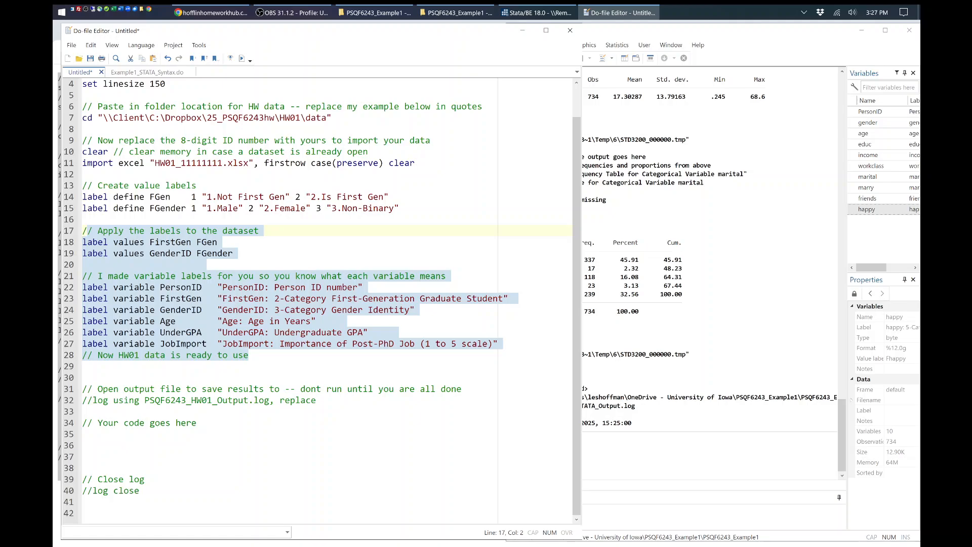
# - Try uncommenting the log using command on line 32, and restore its // comment marks
pyautogui.click(92, 401)
pyautogui.press('BackSpace')
pyautogui.press('BackSpace')
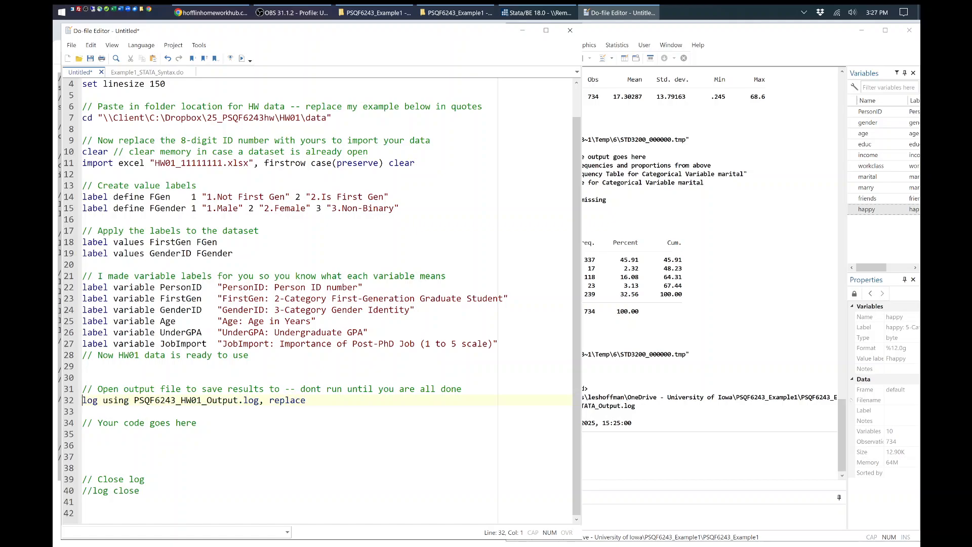
pyautogui.write('//')
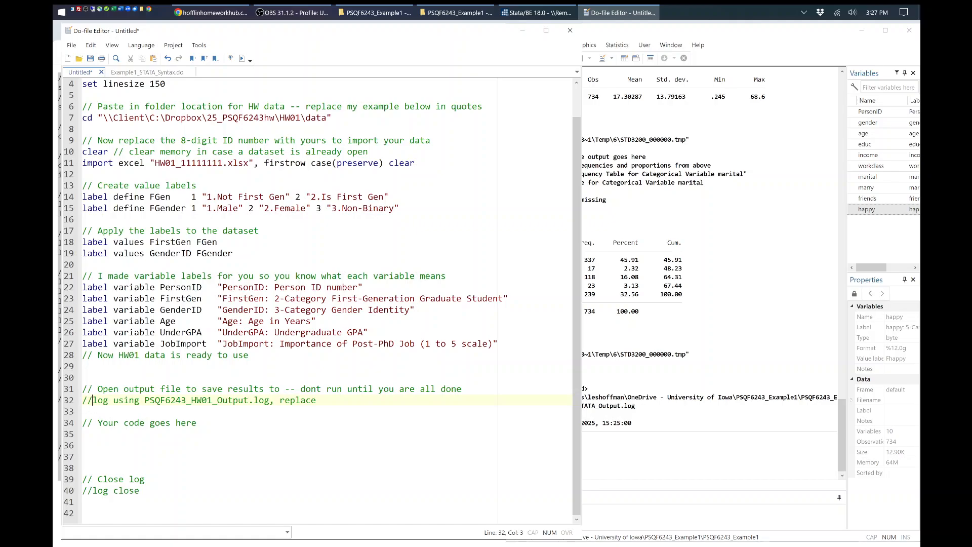
# - Copy the display title and summarize income commands on lines 84 to 86 of Example1_STATA_Syntax.do
pyautogui.moveTo(98, 423); pyautogui.dragTo(197, 423)
pyautogui.click(83, 445)
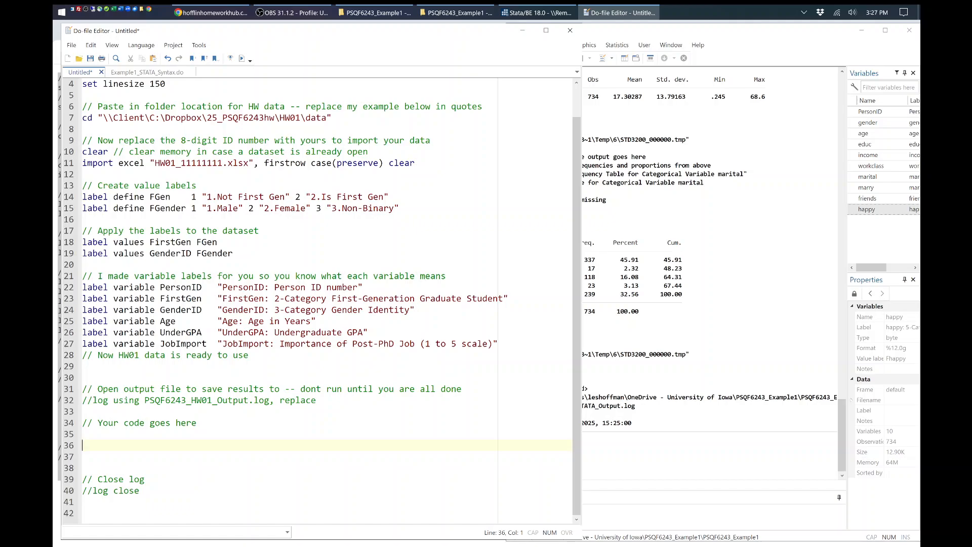
pyautogui.click(155, 84)
pyautogui.click(146, 72)
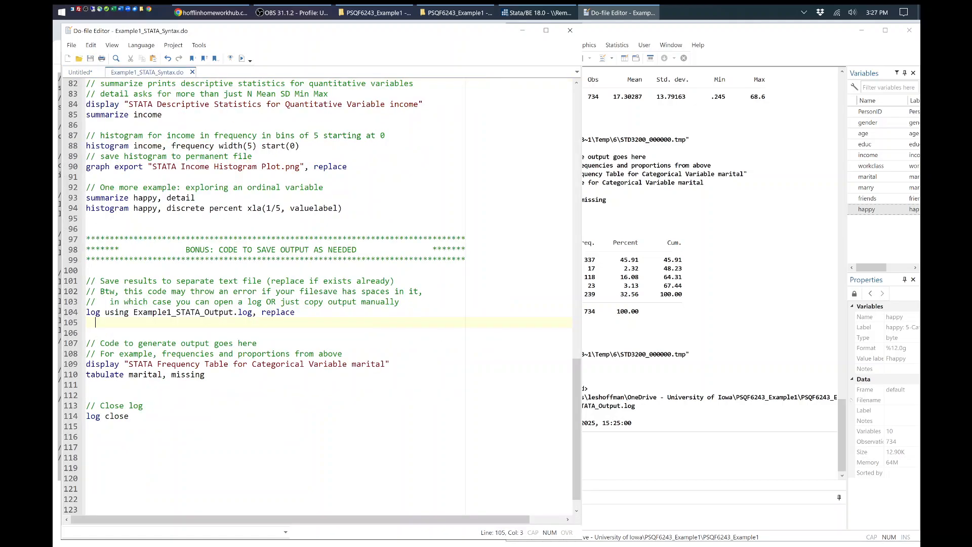
pyautogui.scroll(1, 322, 291)
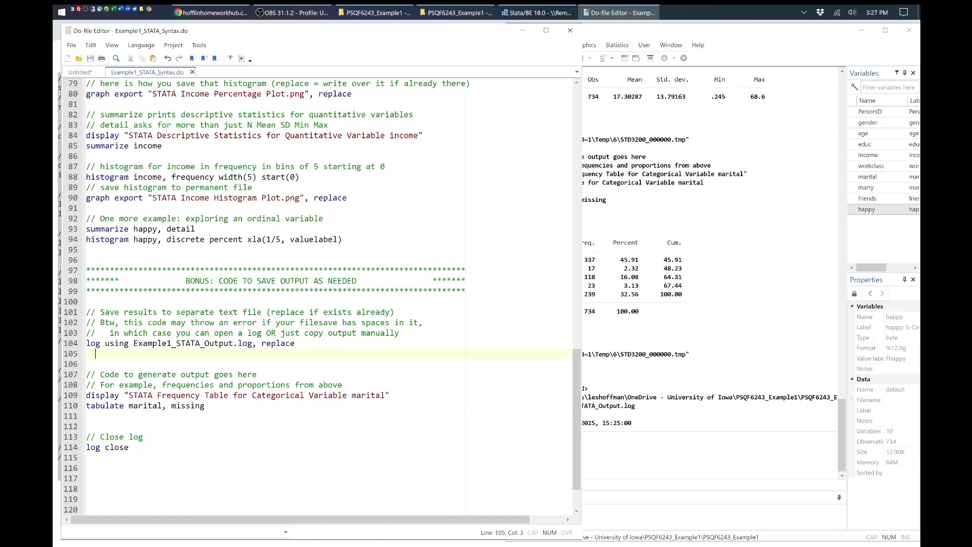
pyautogui.moveTo(162, 146); pyautogui.dragTo(86, 145)
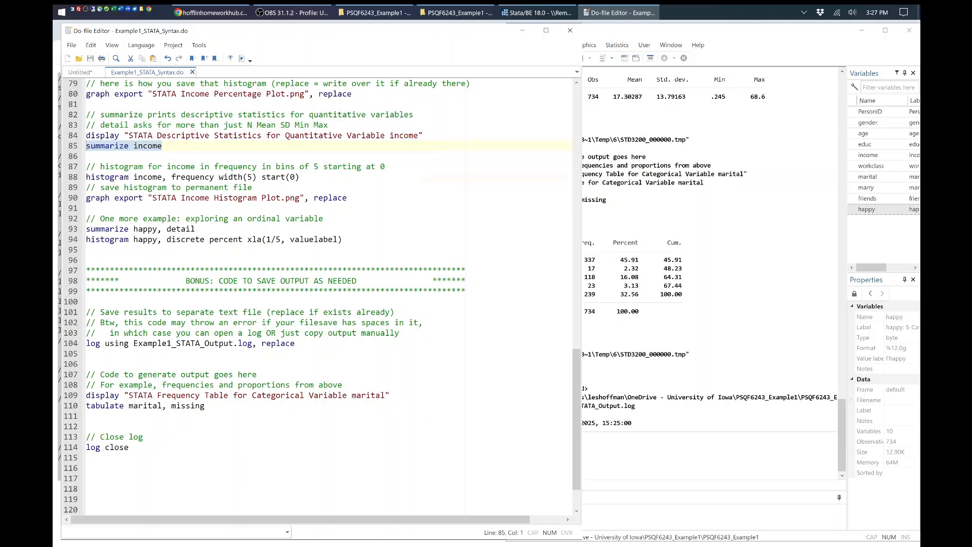
pyautogui.scroll(1, 322, 296)
pyautogui.scroll(1, 323, 296)
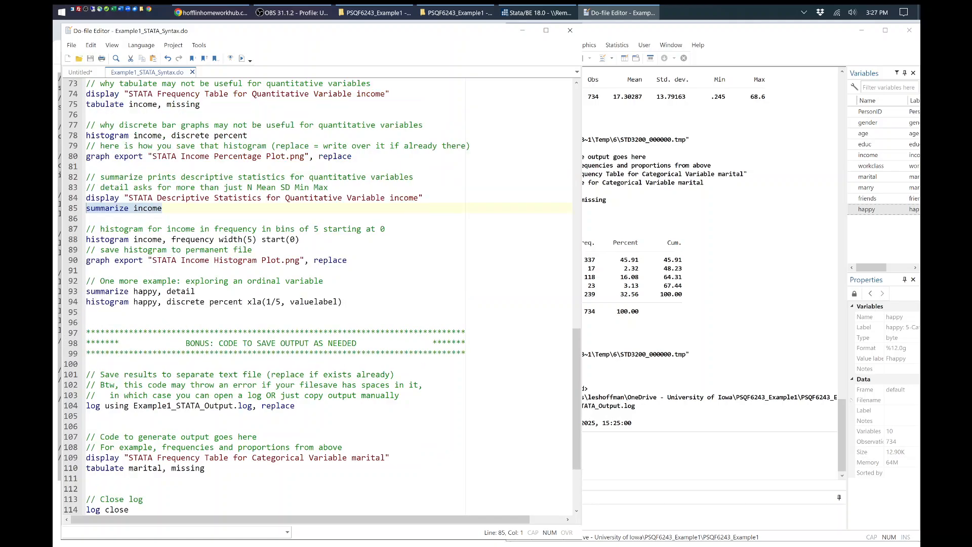
pyautogui.scroll(1, 322, 297)
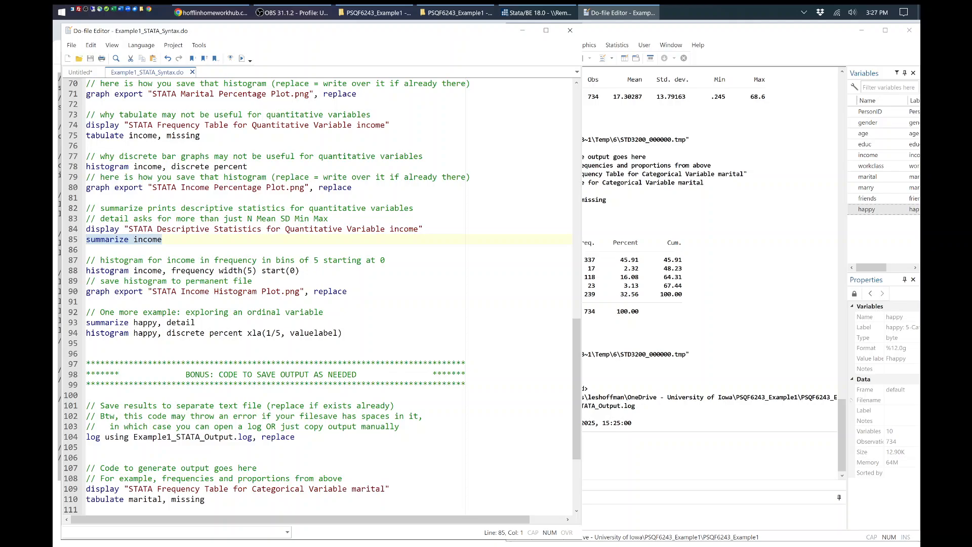
pyautogui.click(96, 249)
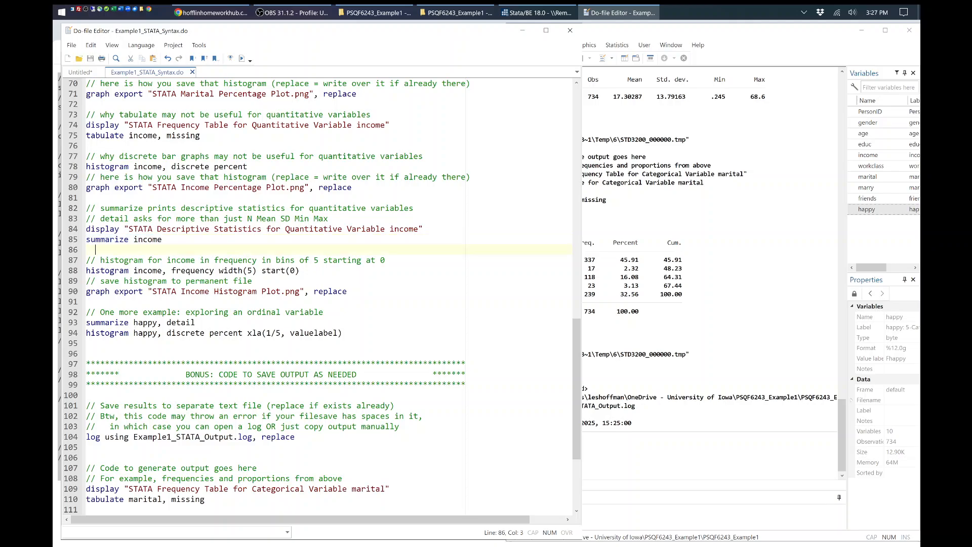
pyautogui.moveTo(95, 250); pyautogui.dragTo(86, 229)
pyautogui.hotkey('ctrl', 'c')
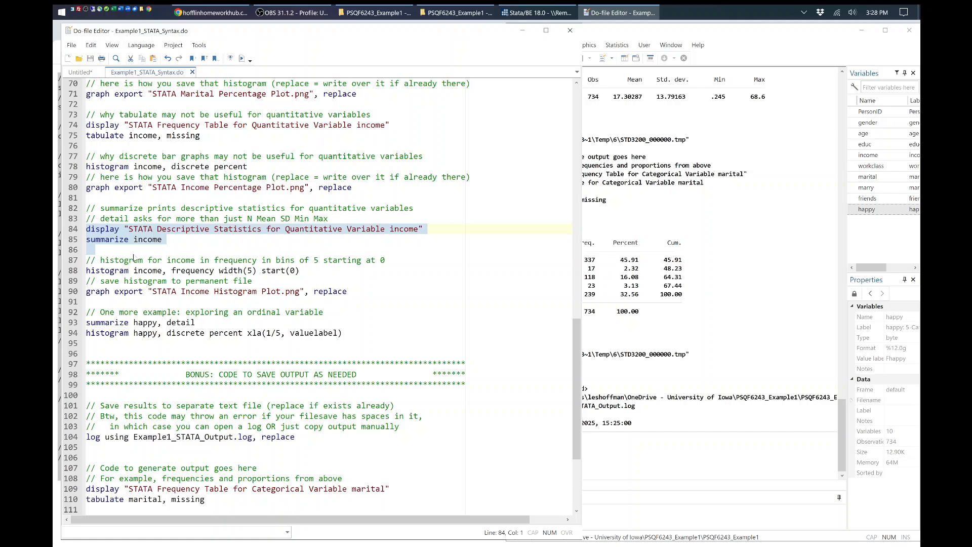
# - Paste the copied commands below the "// Your code goes here" comment in the untitled homework do-file
pyautogui.click(80, 72)
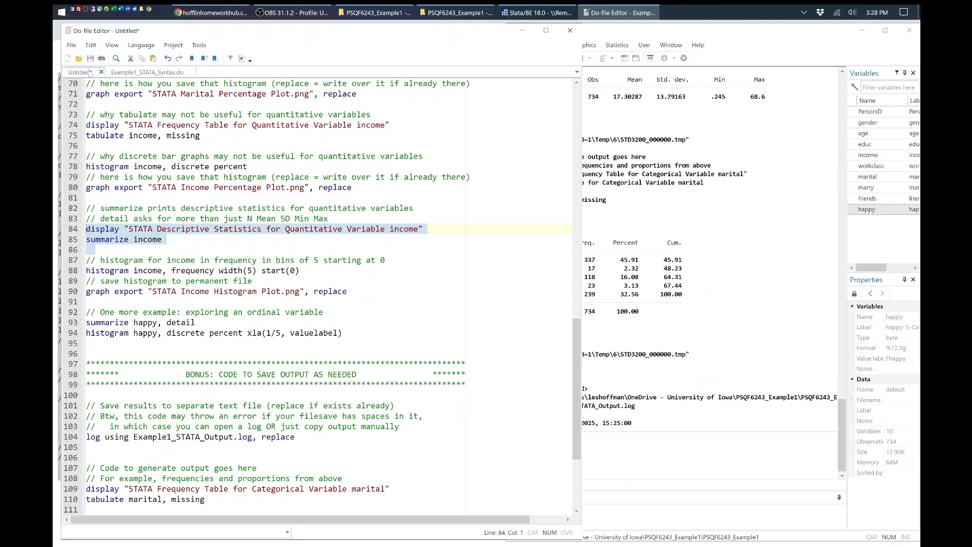
pyautogui.click(83, 434)
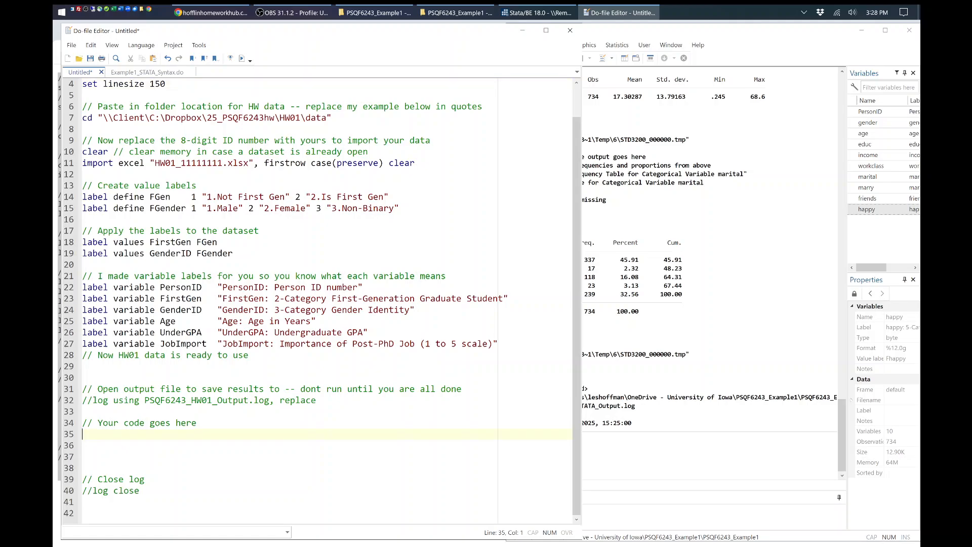
pyautogui.hotkey('ctrl', 'v')
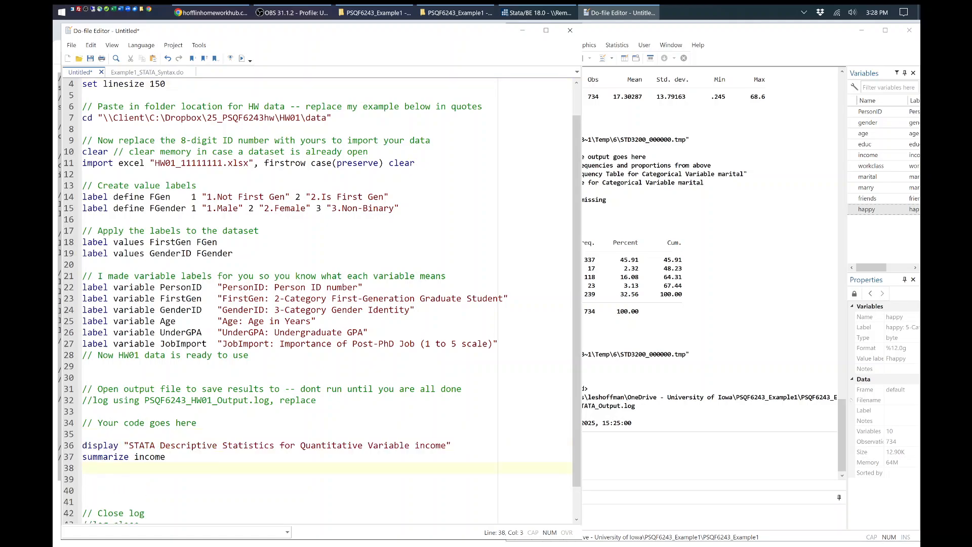
pyautogui.scroll(-1, 322, 299)
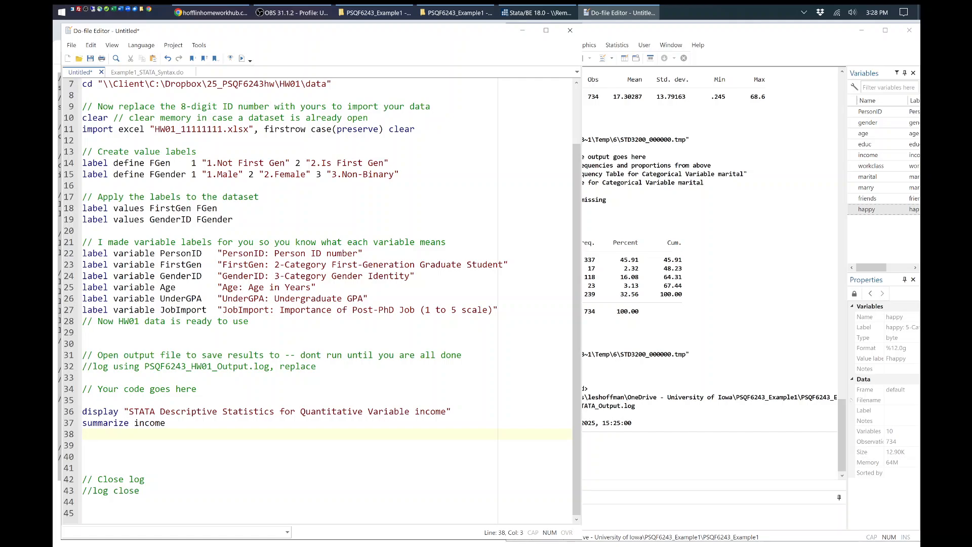
# - Replace income with age in both the display title and the summarize command
pyautogui.doubleClick(431, 411)
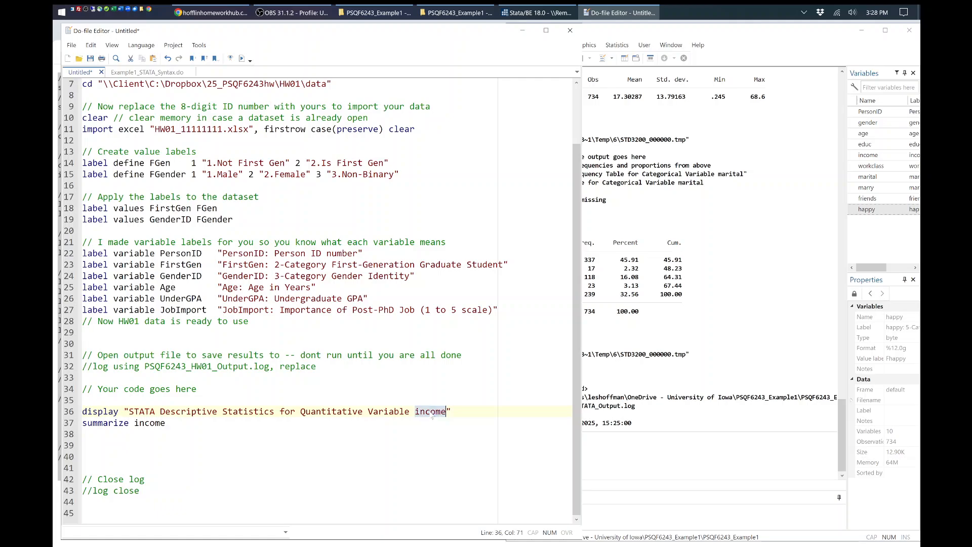
pyautogui.write('age')
pyautogui.moveTo(435, 412); pyautogui.dragTo(124, 412)
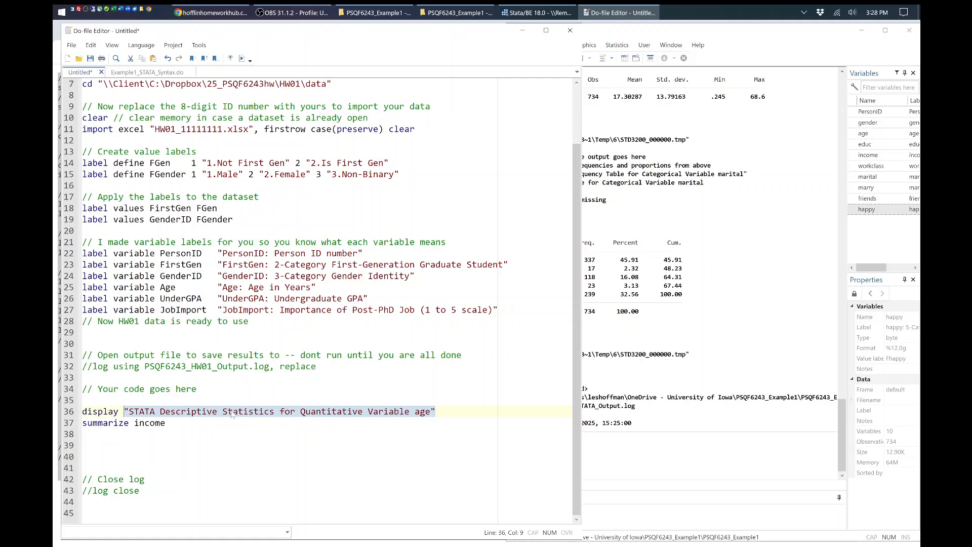
pyautogui.doubleClick(150, 423)
pyautogui.write('age')
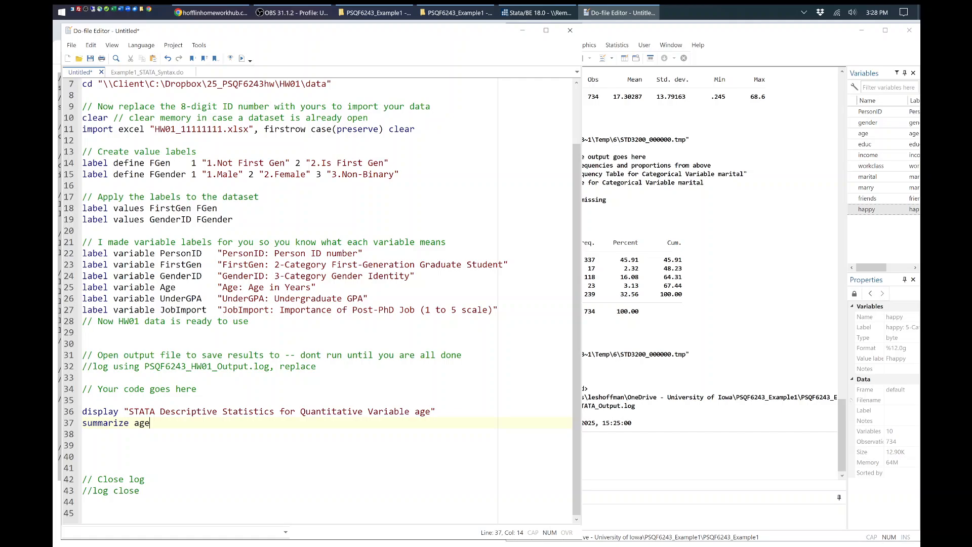
# - Run only the display and summarize age lines and bring the Stata results window forward
pyautogui.hotkey('shift', 'Up')
pyautogui.hotkey('shift', 'Up')
pyautogui.hotkey('ctrl', 'd')
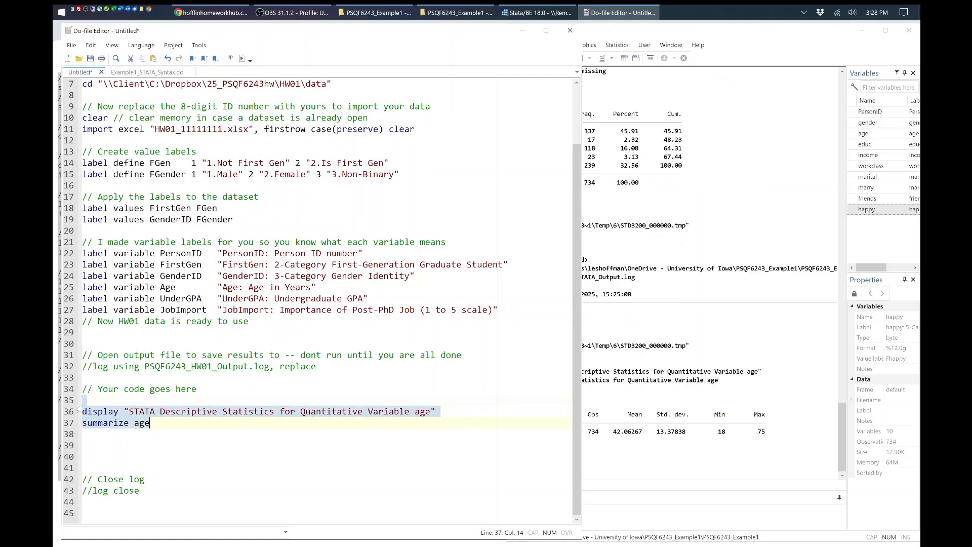
pyautogui.click(671, 406)
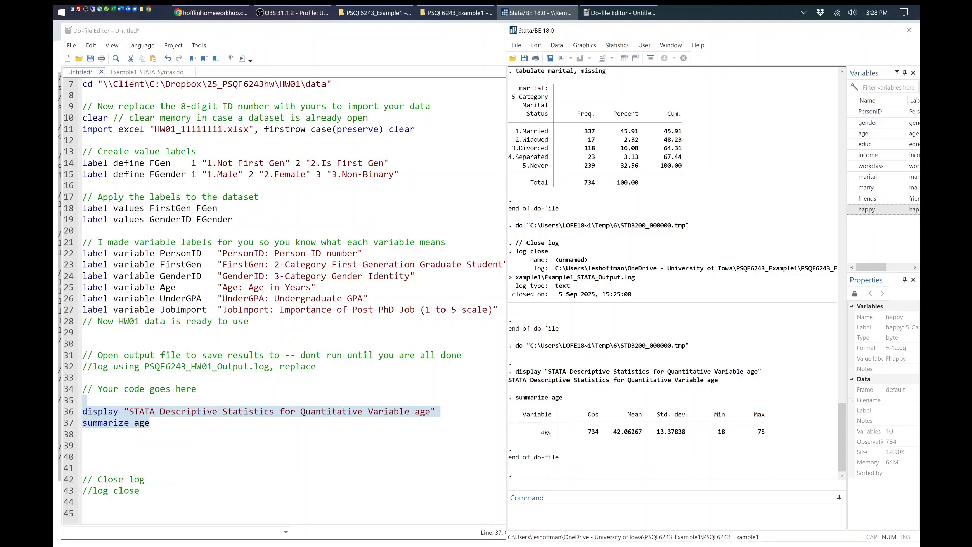
# - Look through the example commands in Example1_STATA_Syntax.do and review the setup code on lines 9 to 28 of the homework do-file
pyautogui.click(159, 73)
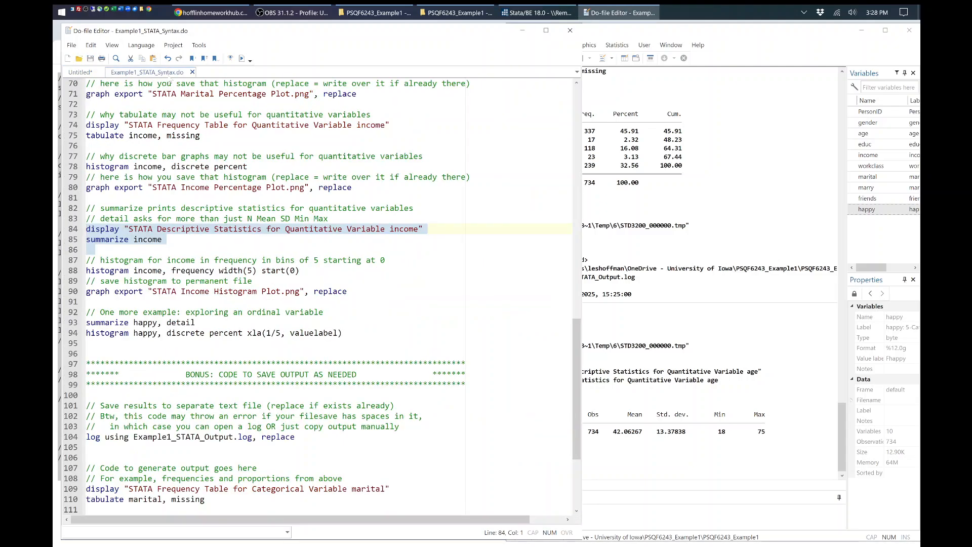
pyautogui.scroll(-4, 319, 294)
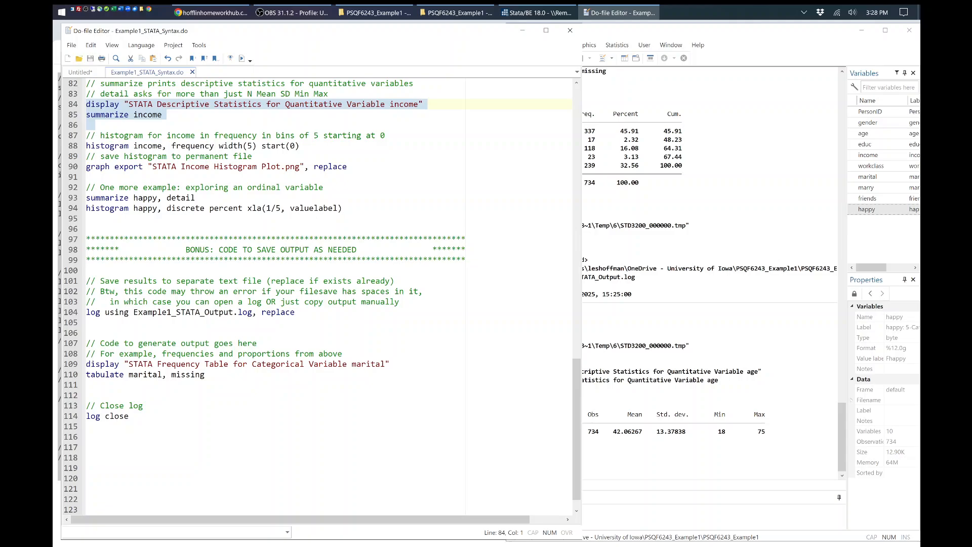
pyautogui.scroll(3, 279, 240)
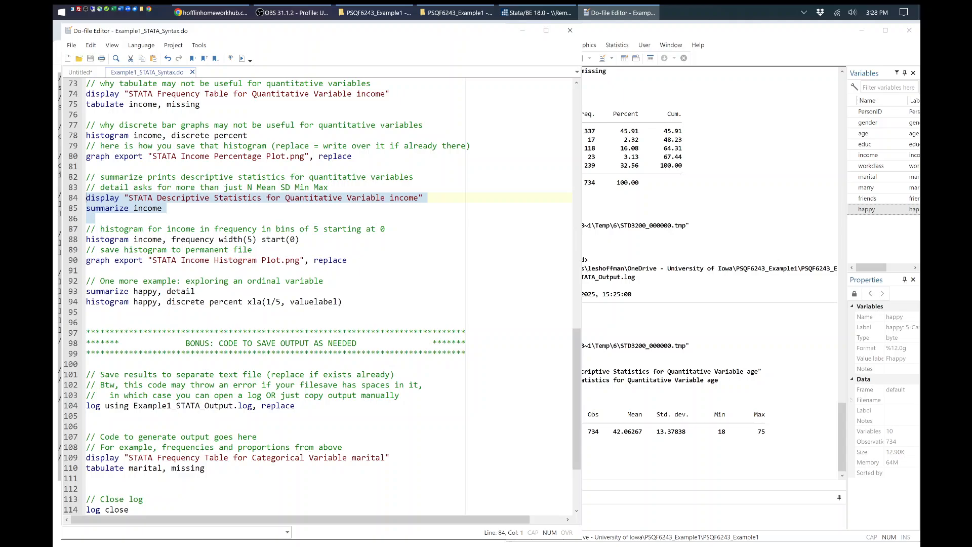
pyautogui.click(80, 72)
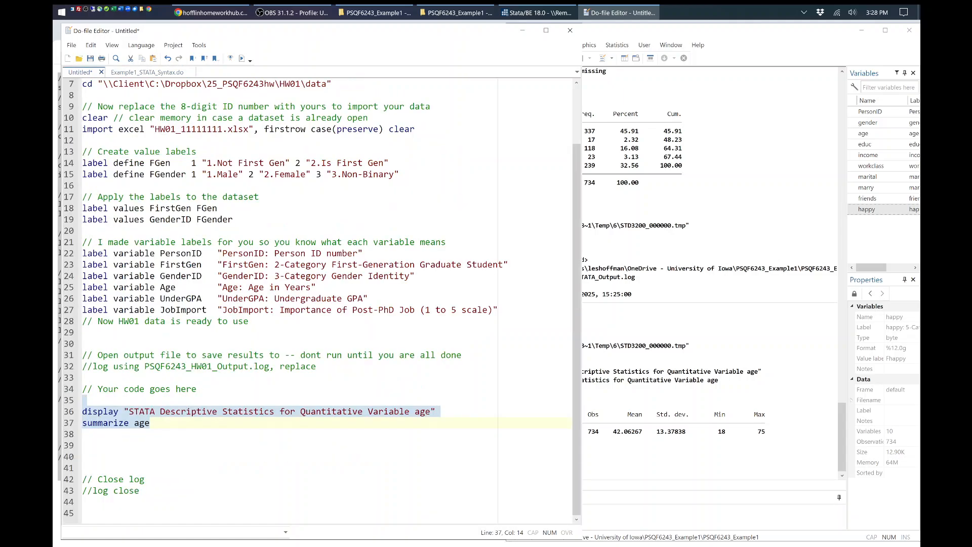
pyautogui.click(151, 423)
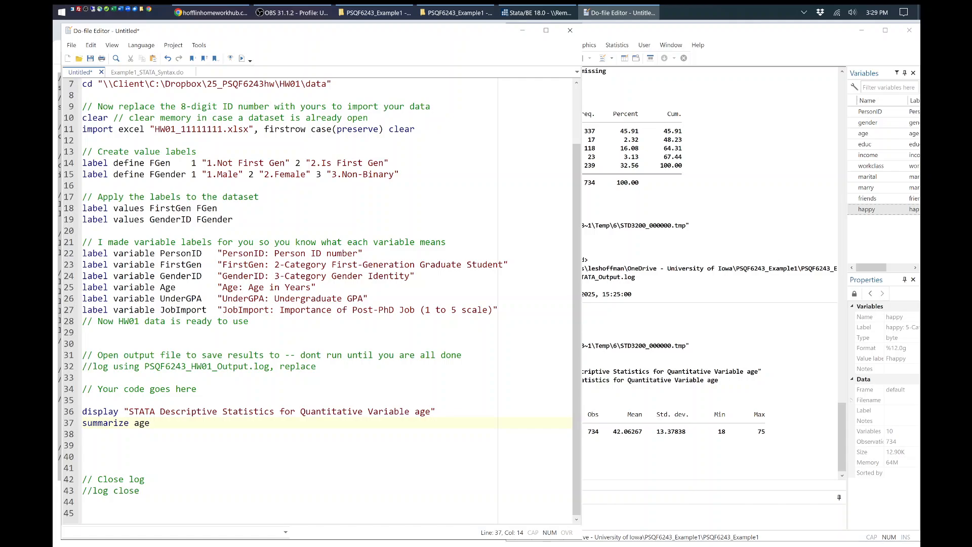
pyautogui.moveTo(249, 107); pyautogui.dragTo(242, 333)
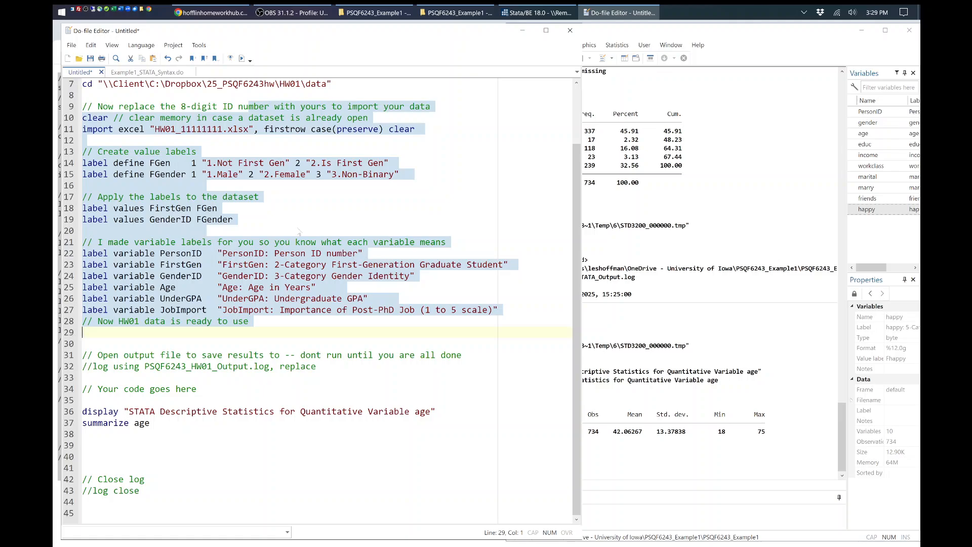
# - Open Stata's help page for the summarize command by running help summarize
pyautogui.click(682, 166)
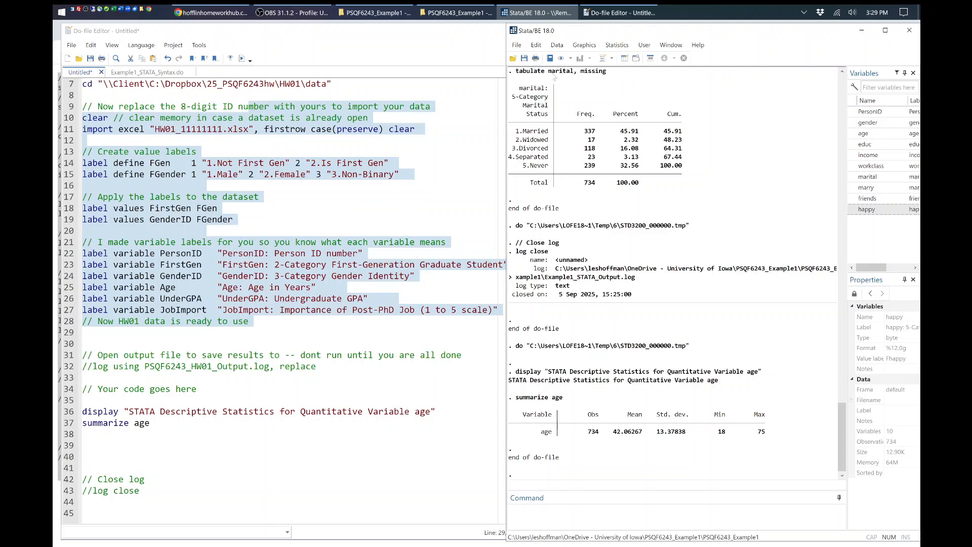
pyautogui.press('F1')
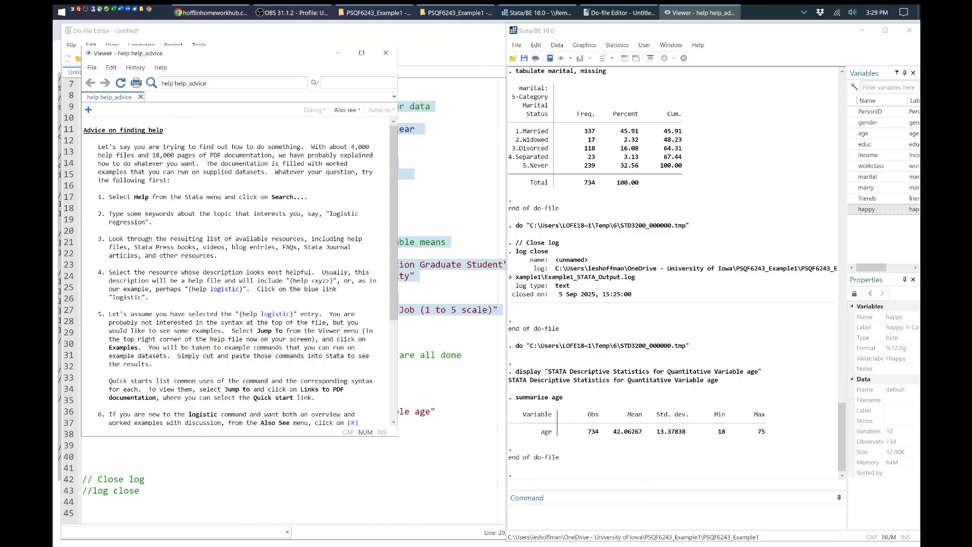
pyautogui.click(559, 512)
pyautogui.write('help summarize')
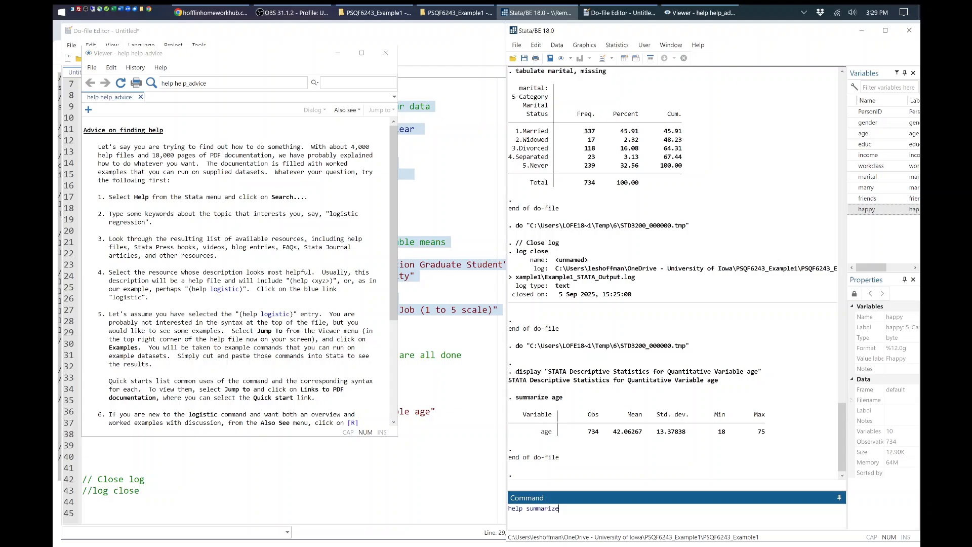
pyautogui.press('Return')
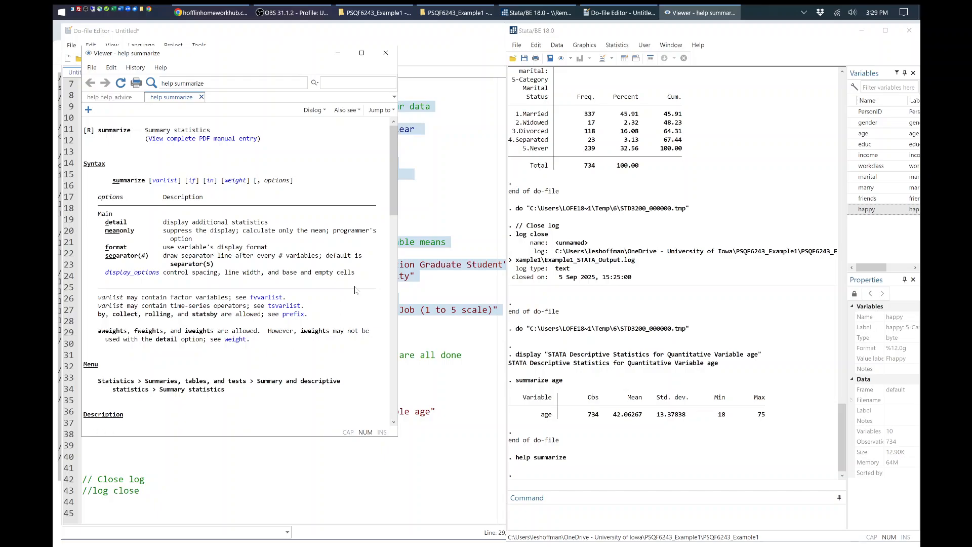
# - Examine the stored results and options sections of the summarize help page, and close the viewer
pyautogui.moveTo(394, 198); pyautogui.dragTo(391, 390)
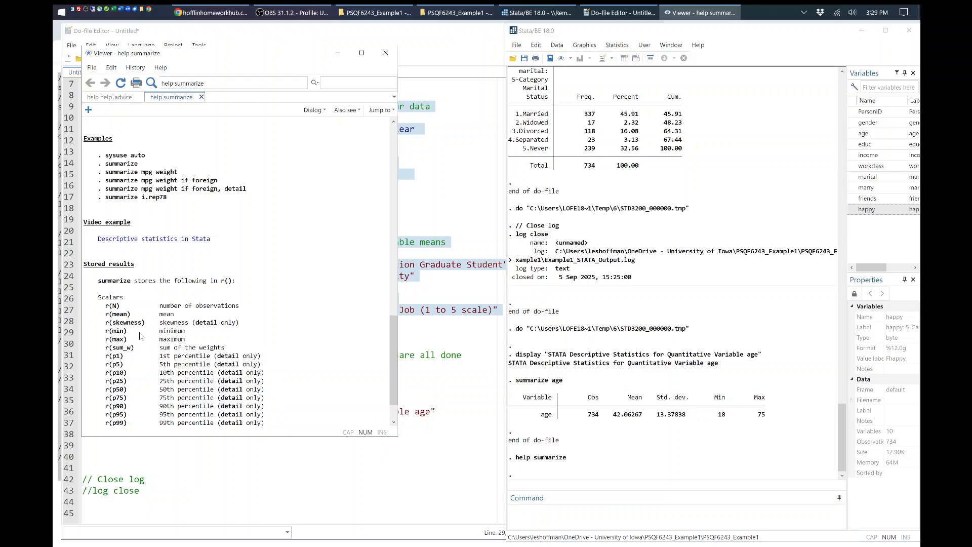
pyautogui.moveTo(390, 336); pyautogui.dragTo(393, 369)
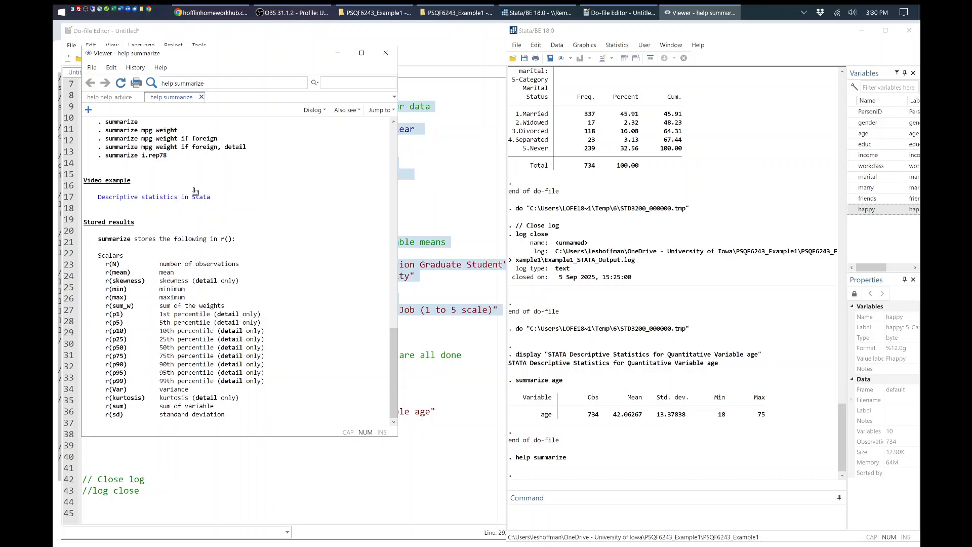
pyautogui.scroll(10, 219, 169)
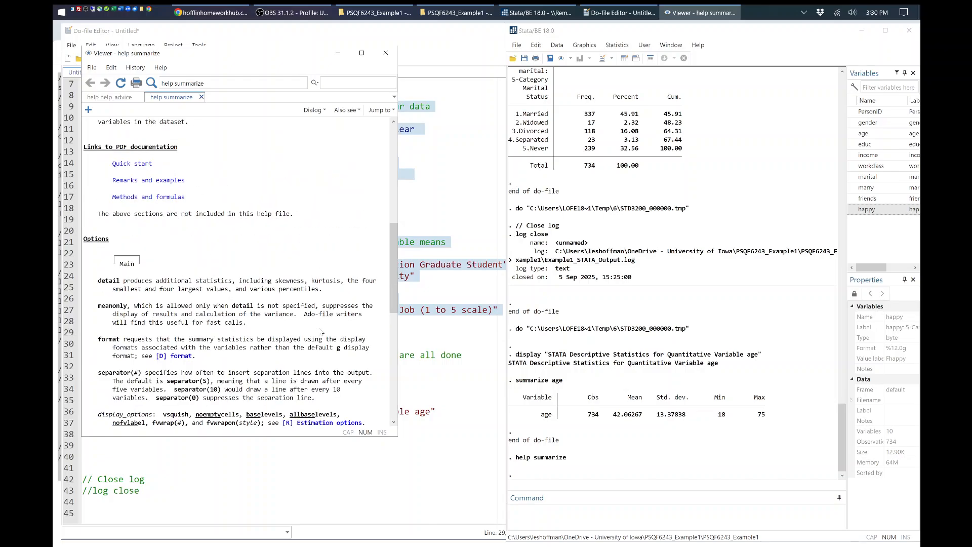
pyautogui.click(386, 54)
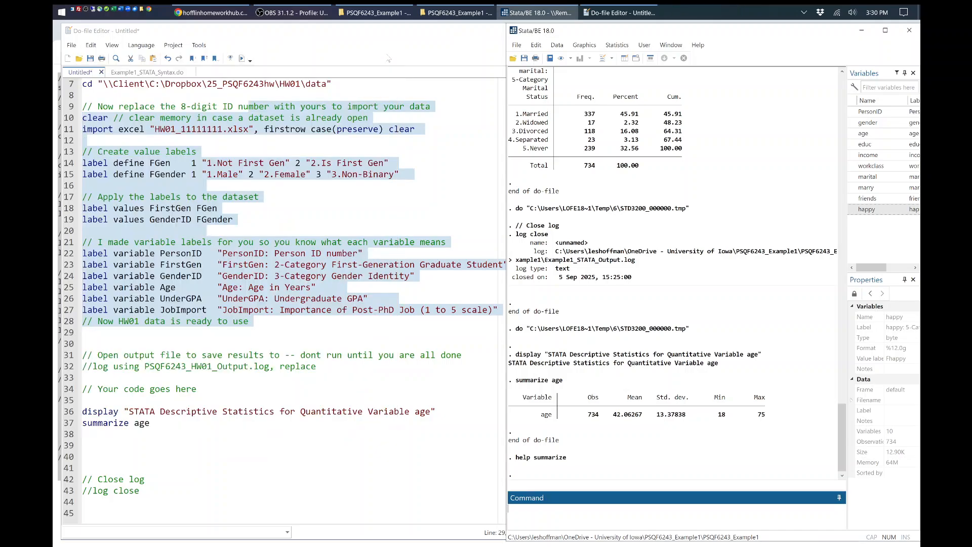